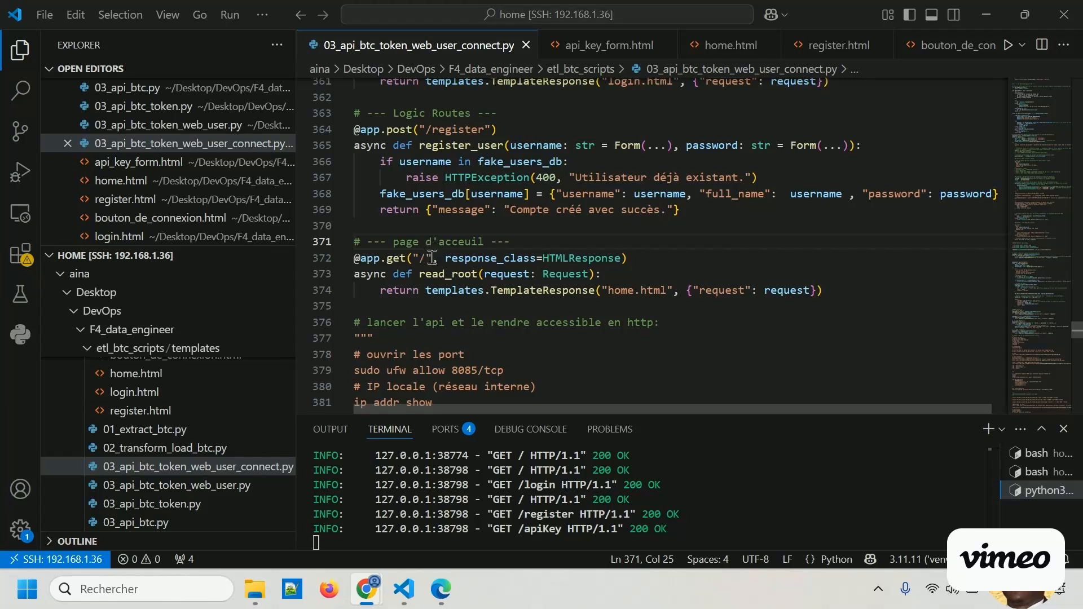
Examine the "/" route in 03_api_btc_token_web_user_connect.py and the home.html template it returns.
drag(433, 257, 408, 258)
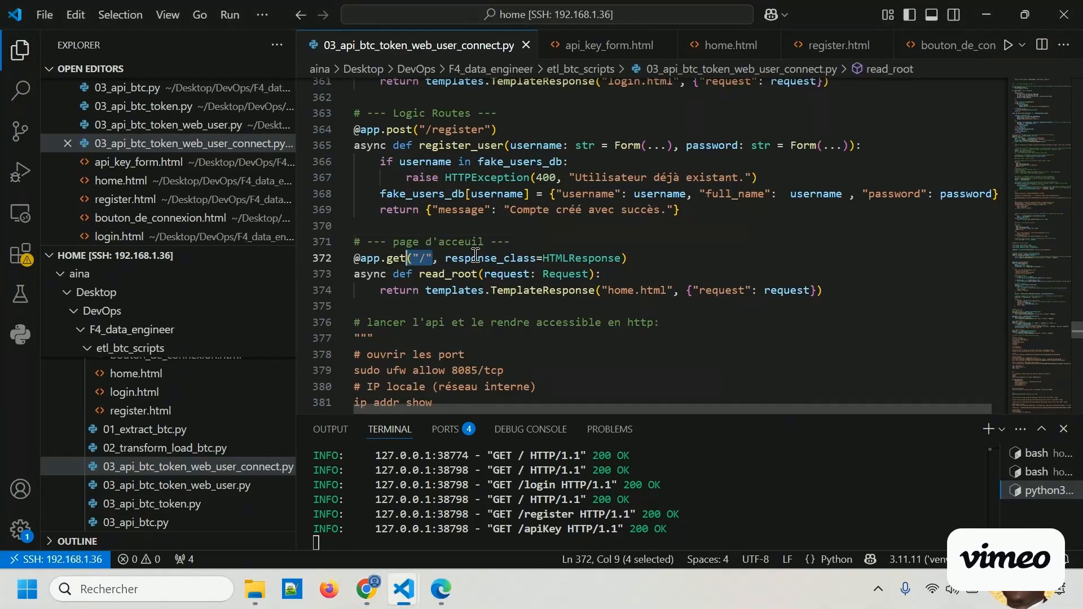
click(477, 308)
double_click(618, 293)
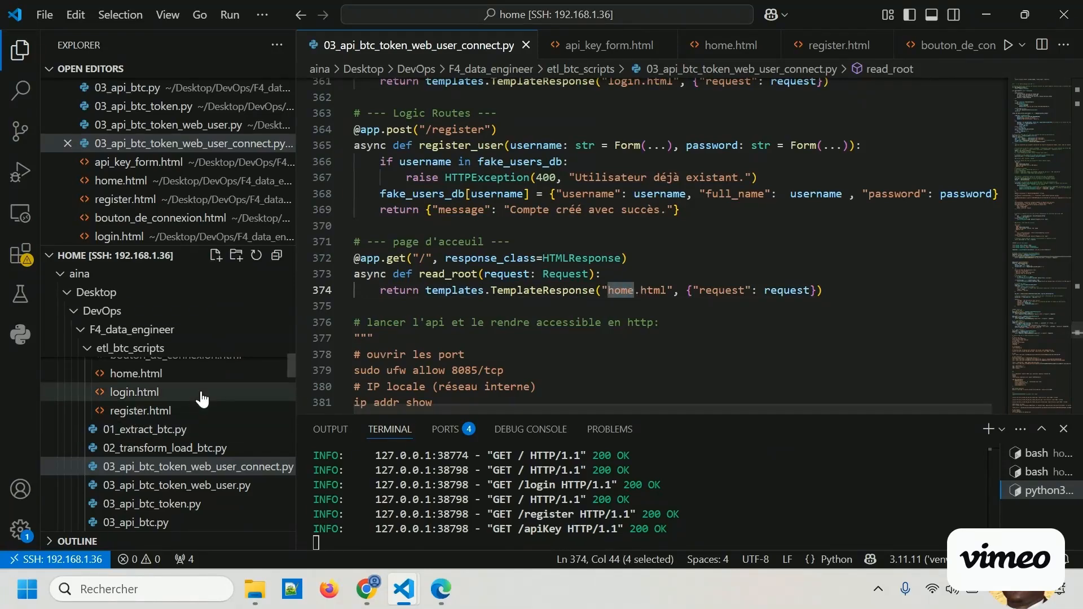
Open bouton_de_connexion.html from the templates folder and examine the /login and /register links of its buttons.
scroll(169, 406, up, 2)
click(150, 399)
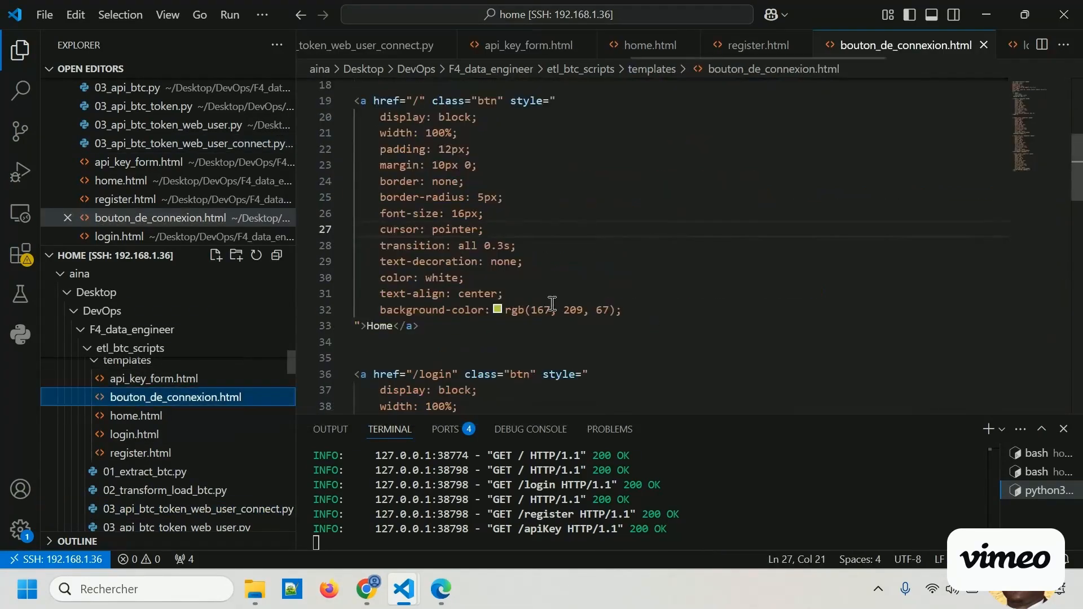
scroll(539, 310, down, 3)
scroll(542, 306, down, 2)
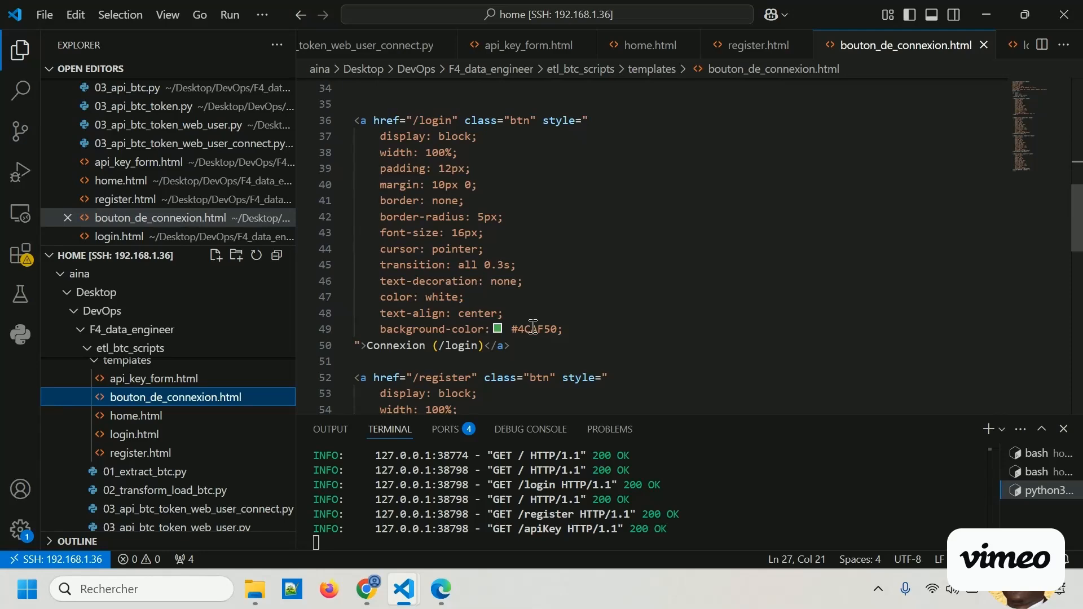
scroll(498, 344, up, 1)
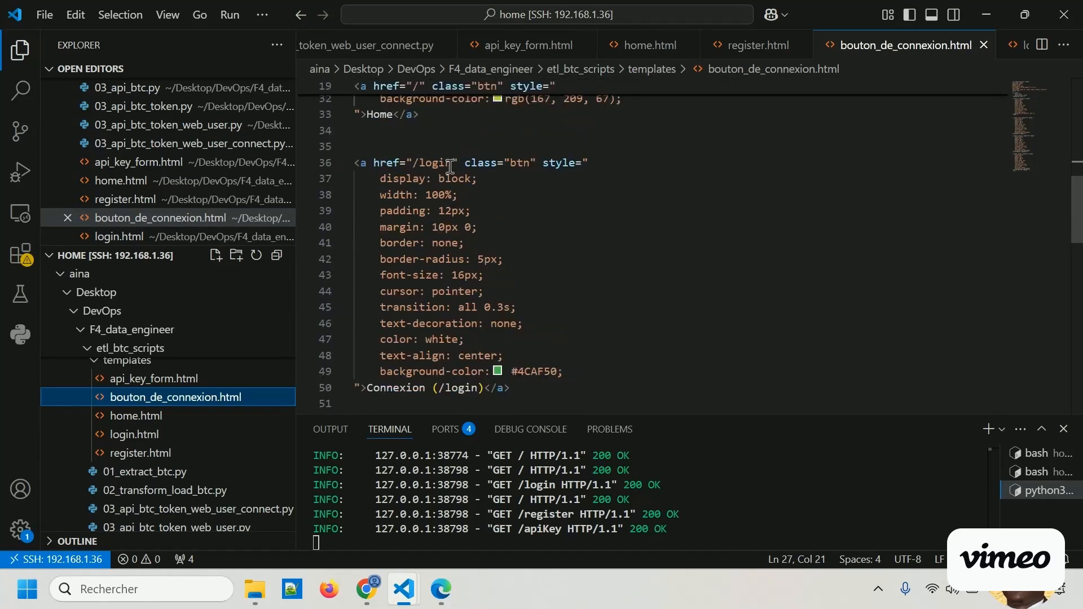
drag(451, 163, 414, 167)
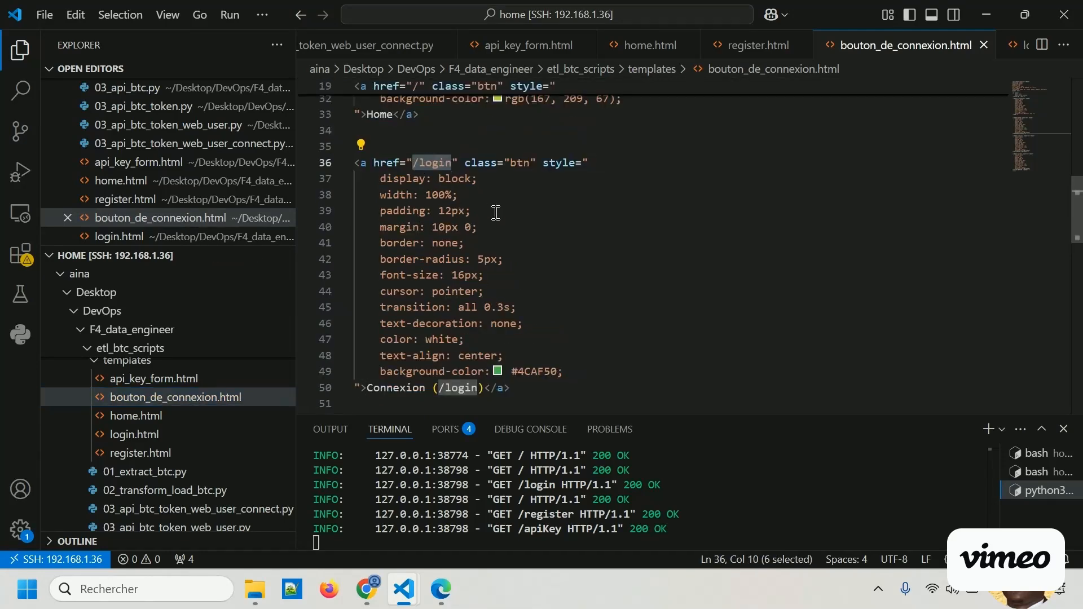
scroll(497, 214, down, 1)
scroll(496, 214, down, 2)
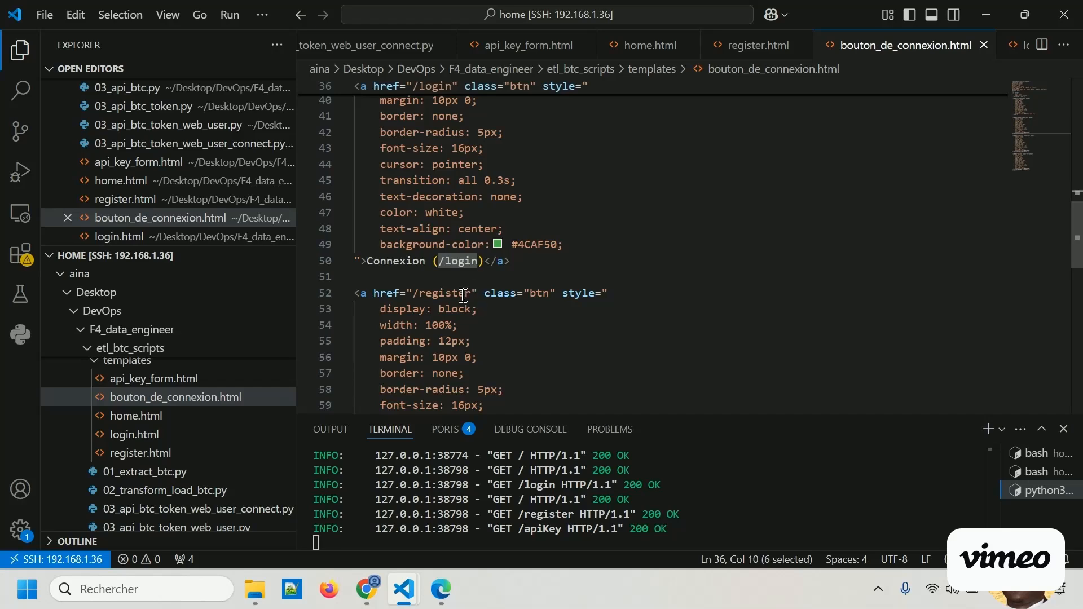
drag(464, 294, 440, 294)
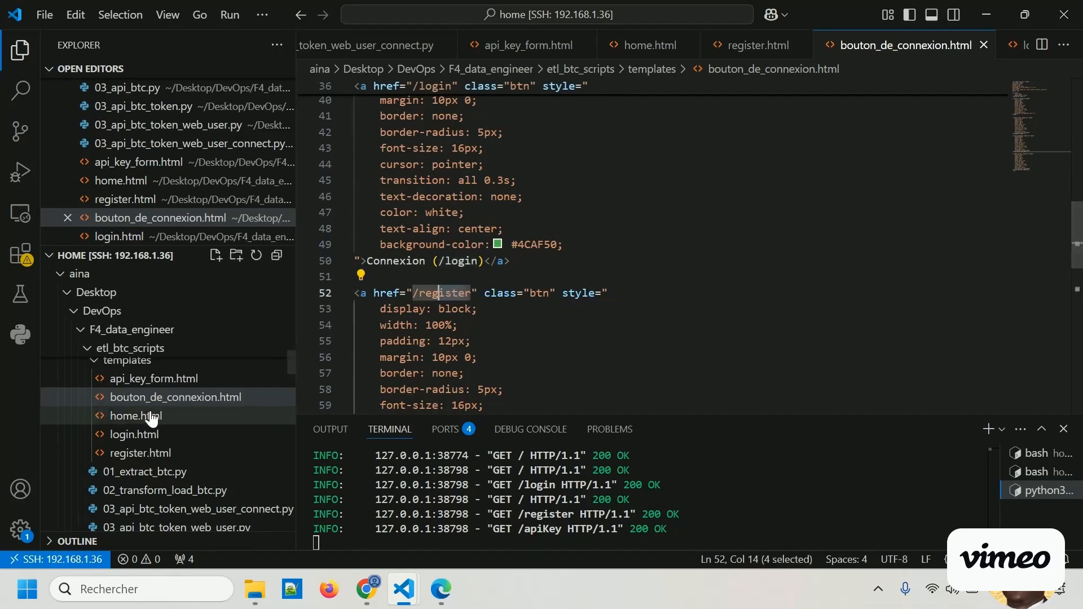
Open api_key_form.html and examine the line that includes bouton_de_connexion.html in the page body.
click(146, 379)
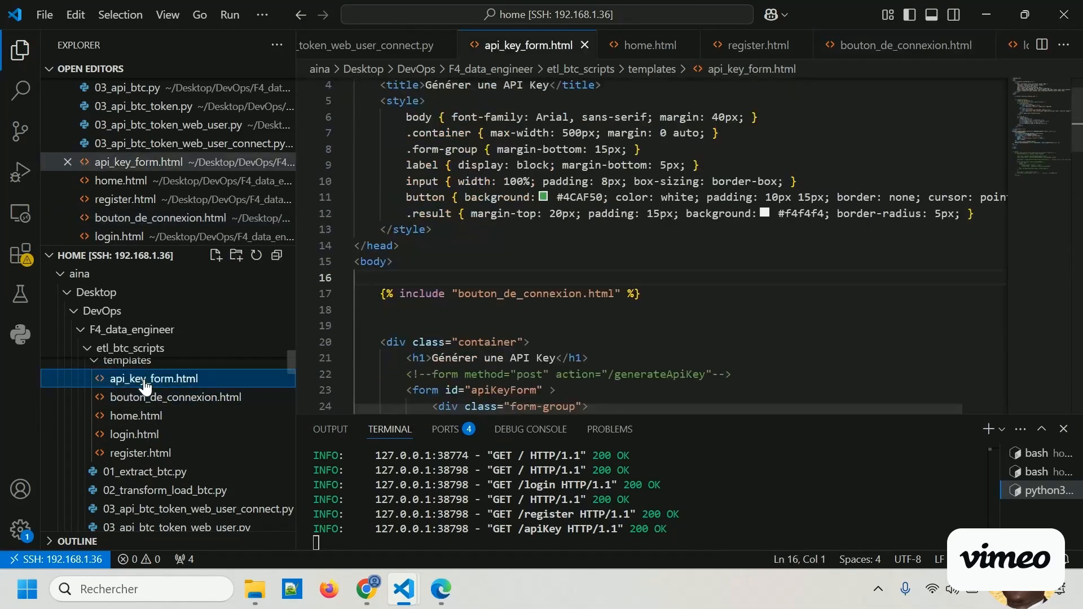
drag(646, 294, 381, 295)
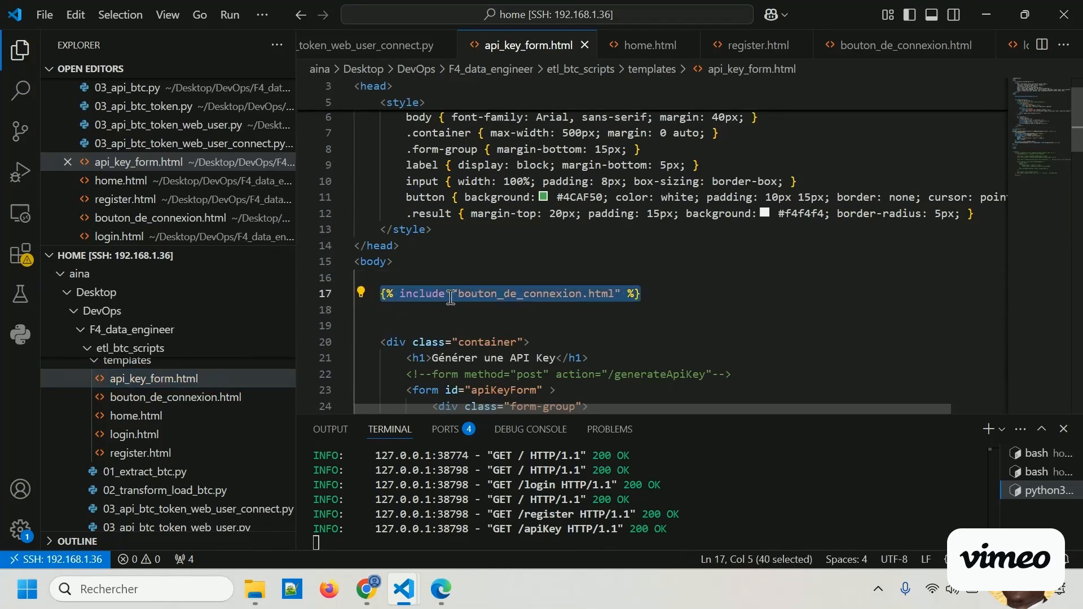
click(549, 320)
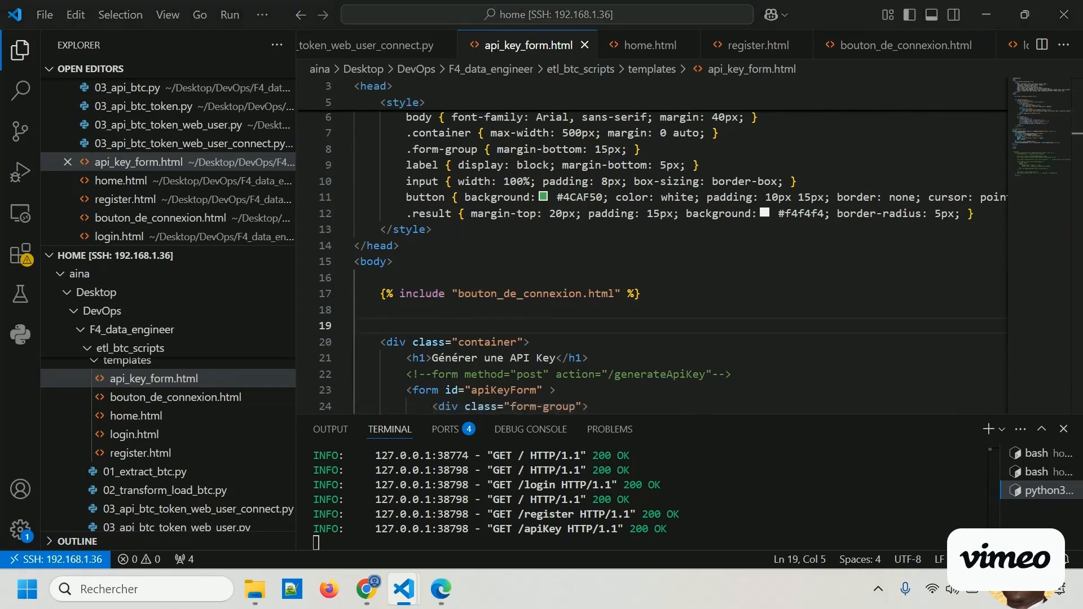
Switch to Edge, load the API's home page at 192.168.1.36:8085 and look at its welcome heading.
click(440, 589)
scroll(275, 305, up, 1)
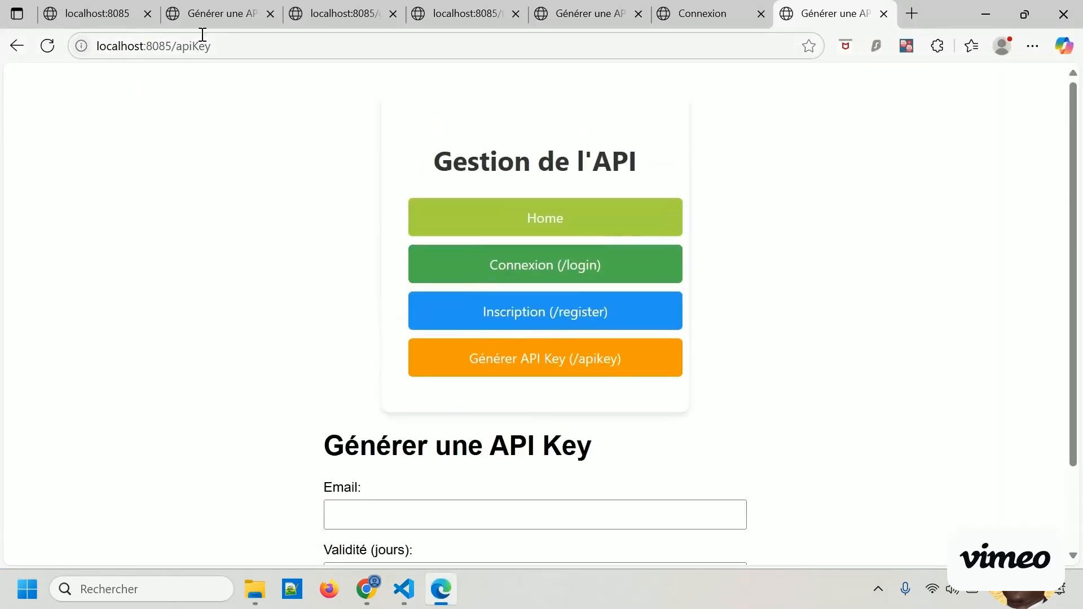
drag(225, 46, 192, 48)
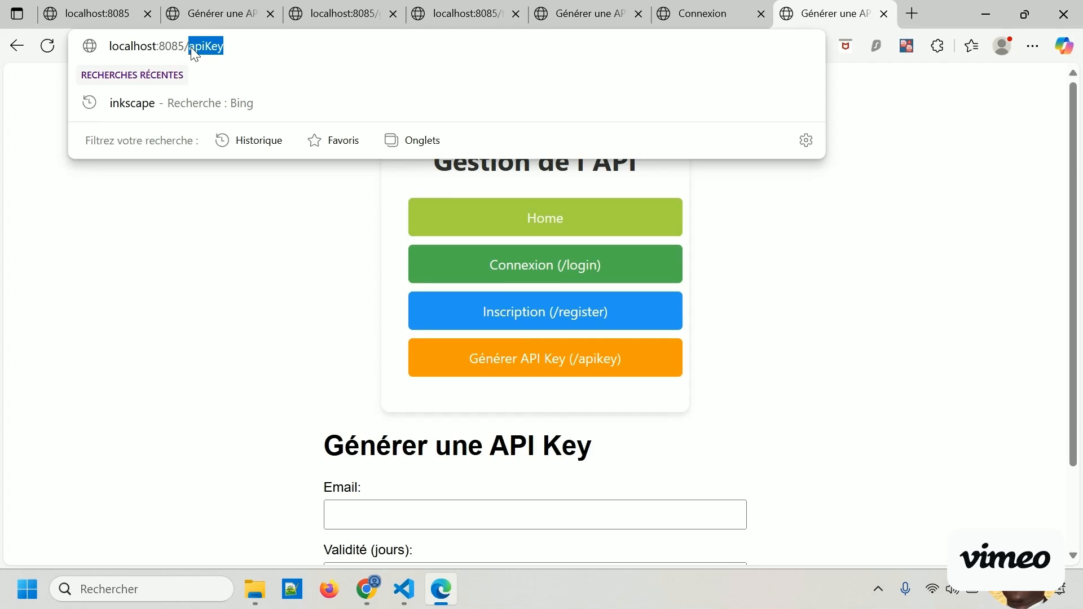
key(BackSpace)
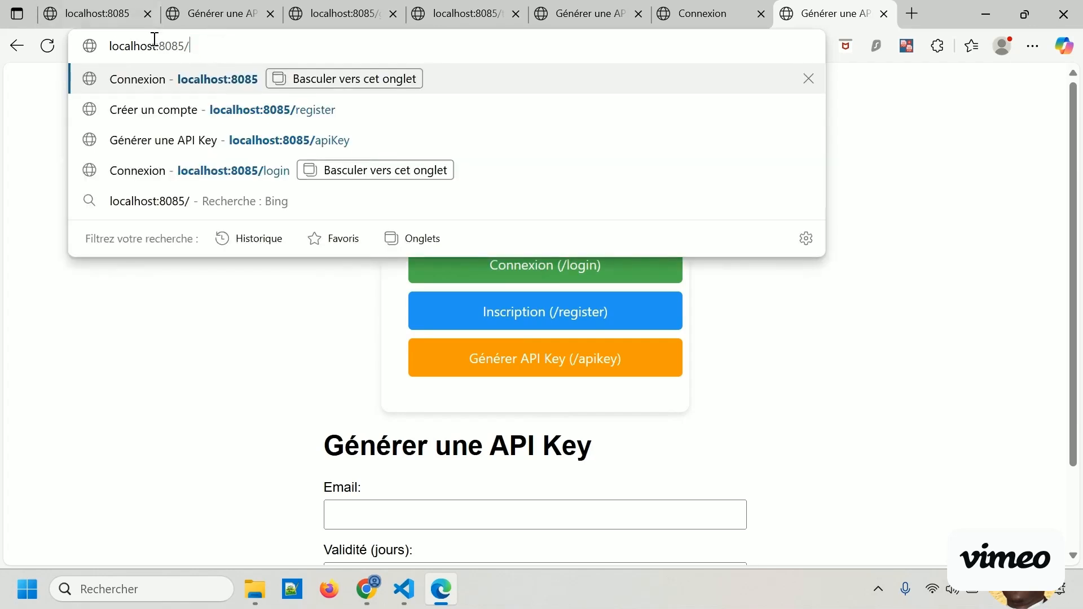
drag(157, 47, 108, 47)
text(192)
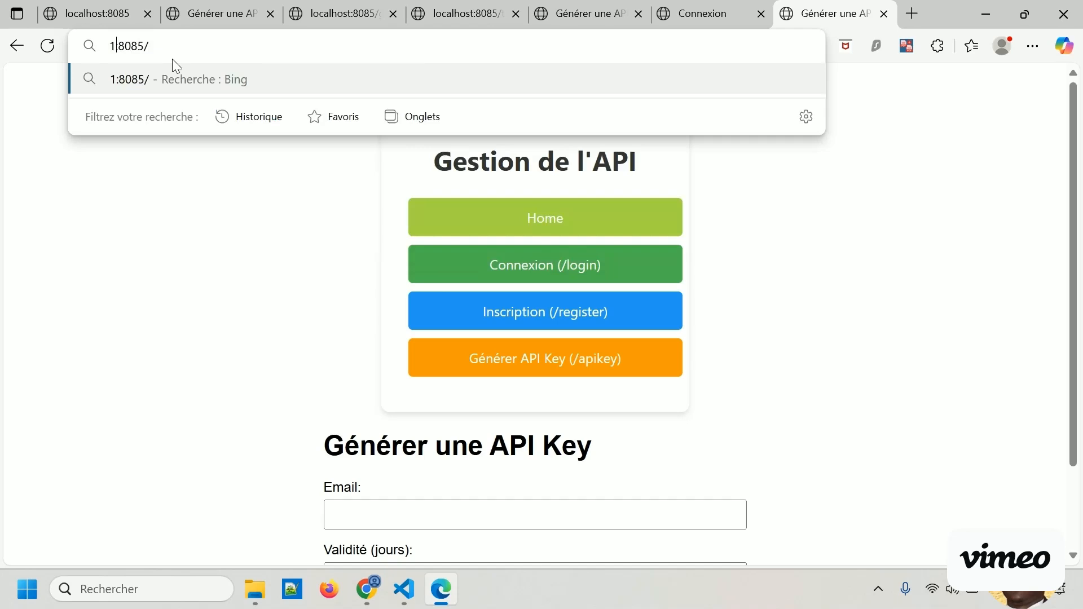
text(.168.)
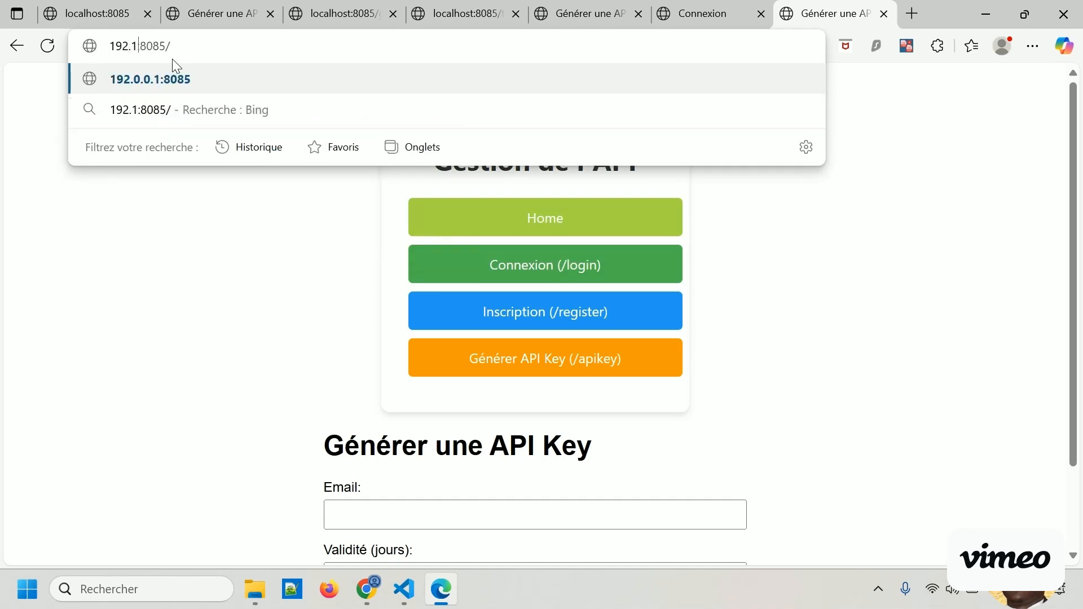
text(1.36)
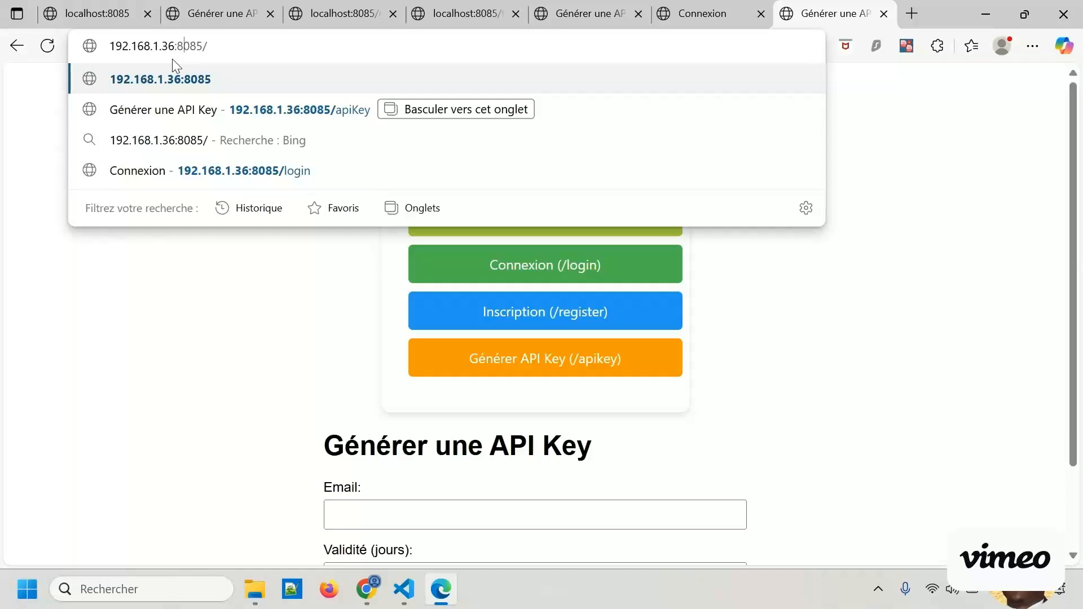
key(BackSpace)
key(Return)
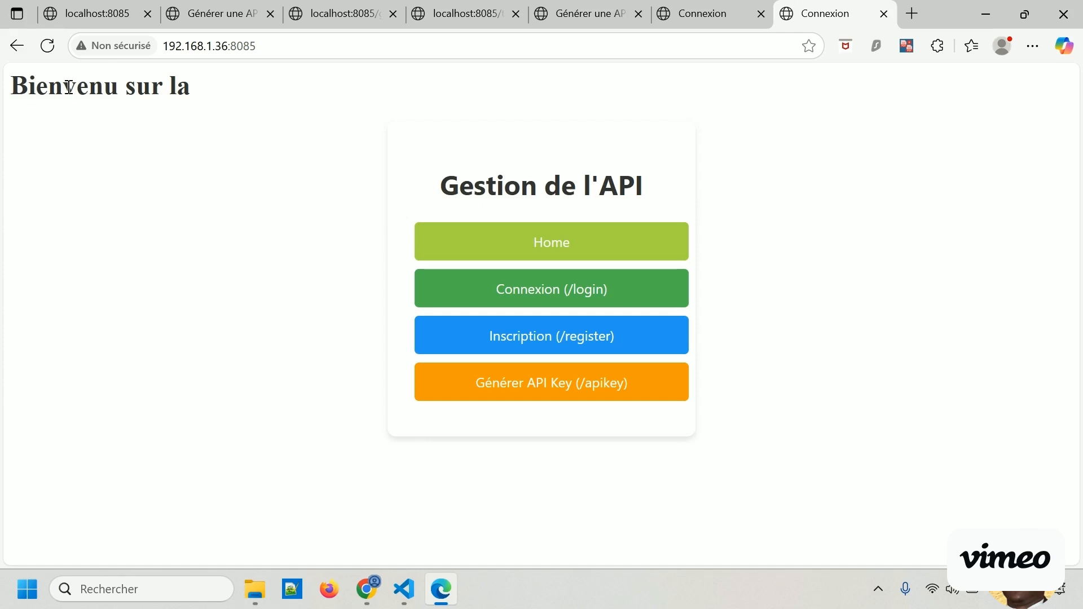
drag(63, 95, 169, 95)
click(275, 252)
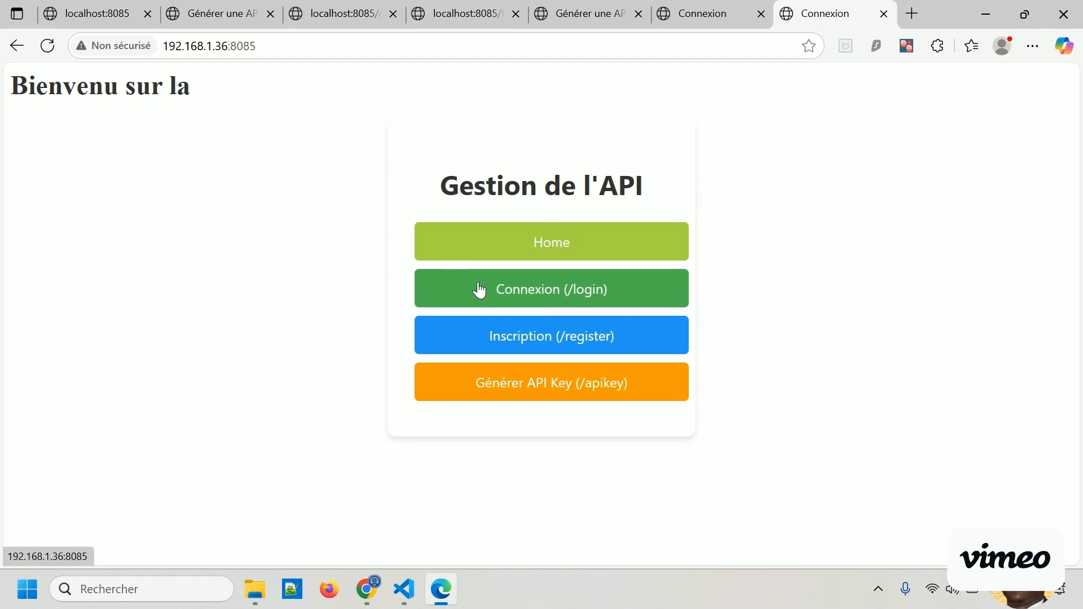
Go to the Connexion (/login) page and check its username and password fields.
click(553, 291)
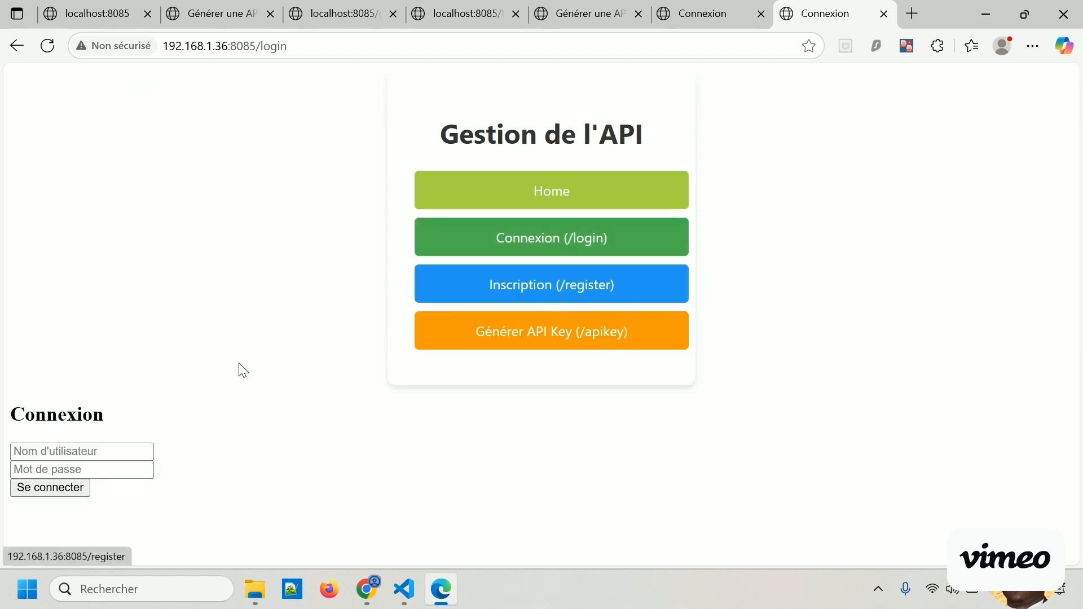
click(114, 449)
click(96, 469)
click(278, 496)
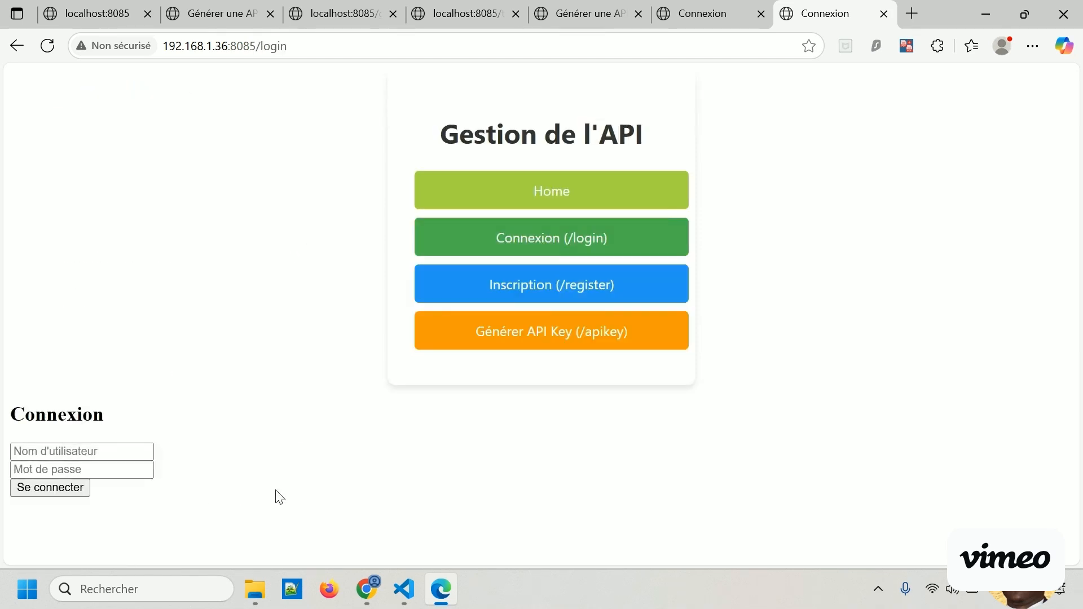
Go to the Inscription (/register) page and check its username and password fields.
click(529, 294)
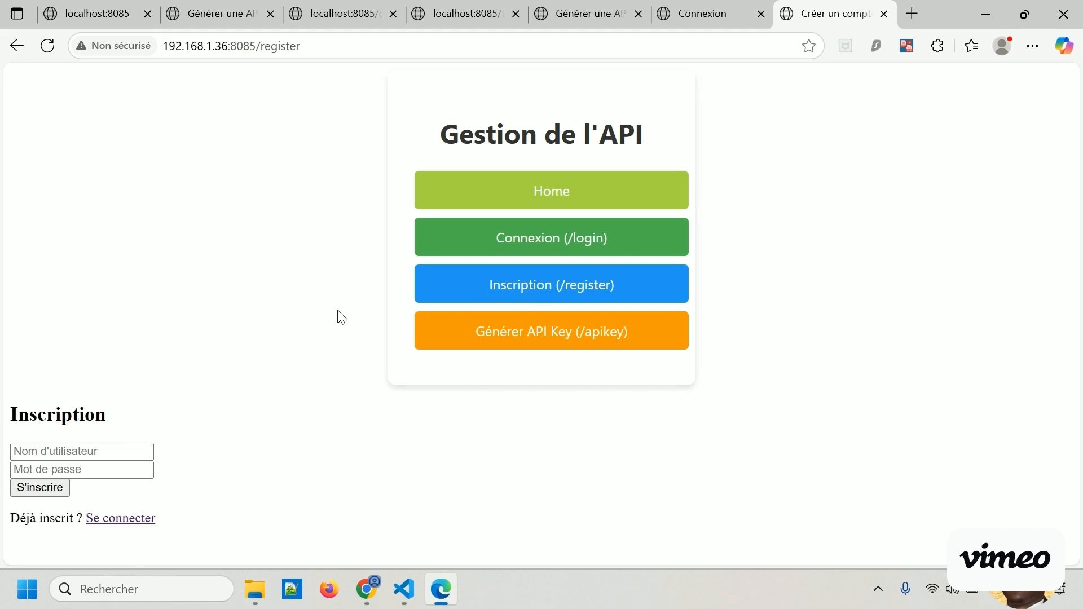
click(89, 450)
click(90, 469)
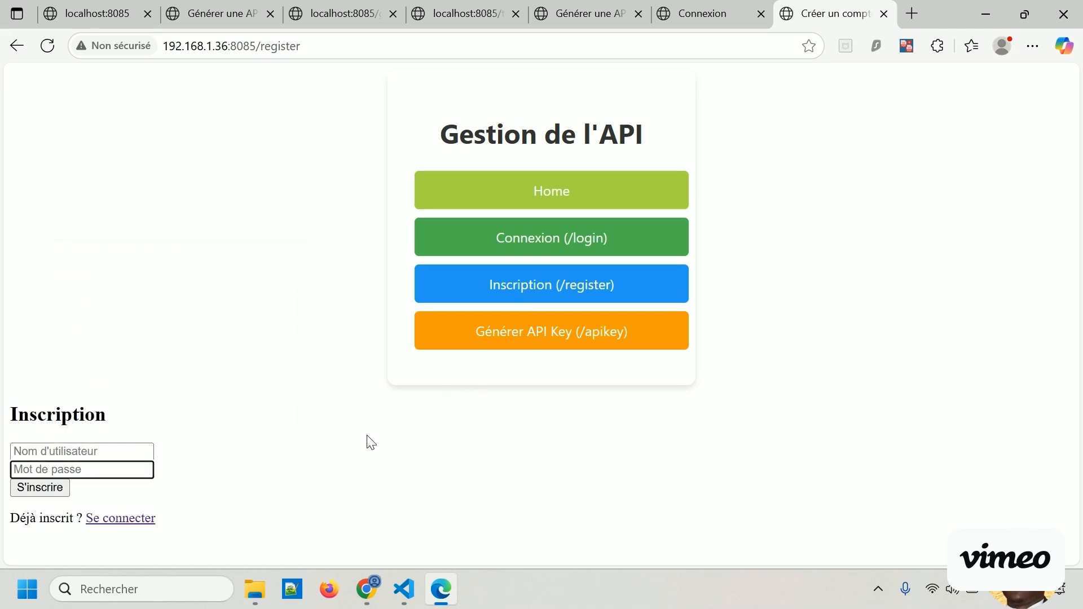
Go to the Générer API Key page and look over its email and validity form.
click(517, 333)
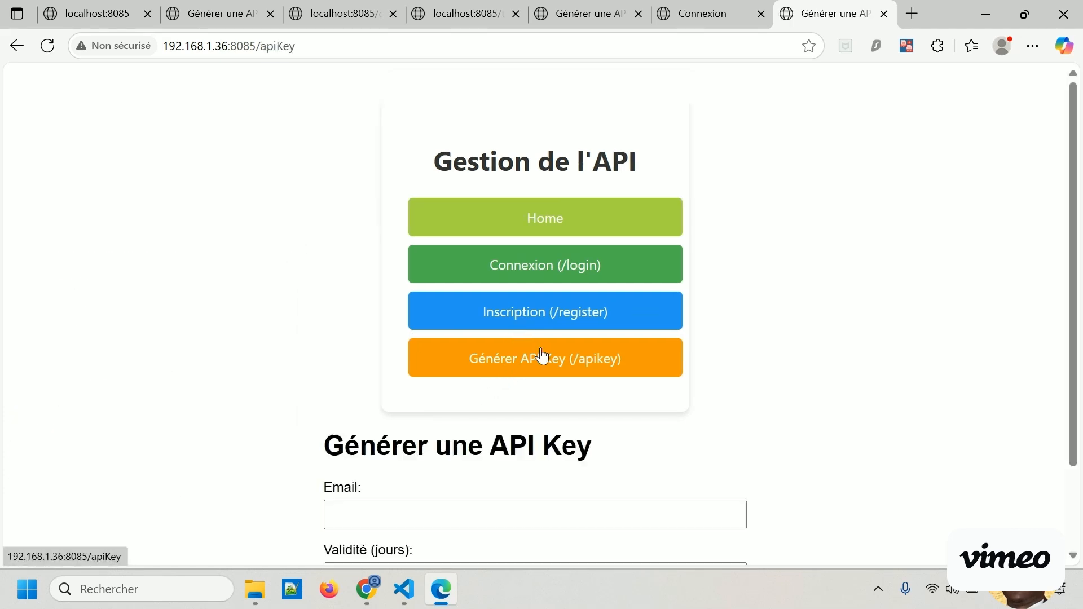
scroll(544, 358, down, 1)
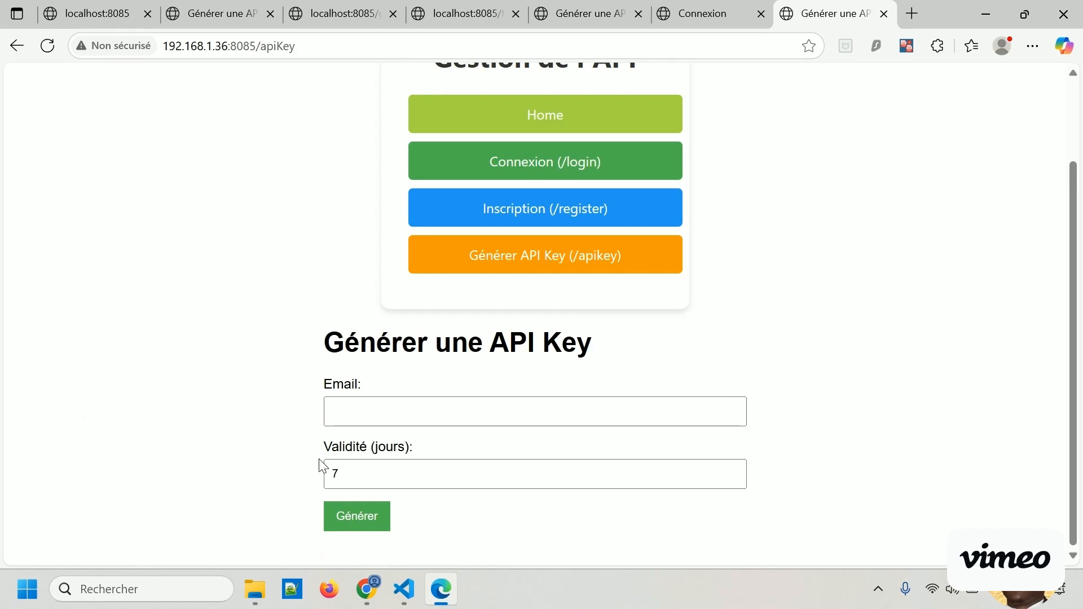
scroll(266, 404, up, 2)
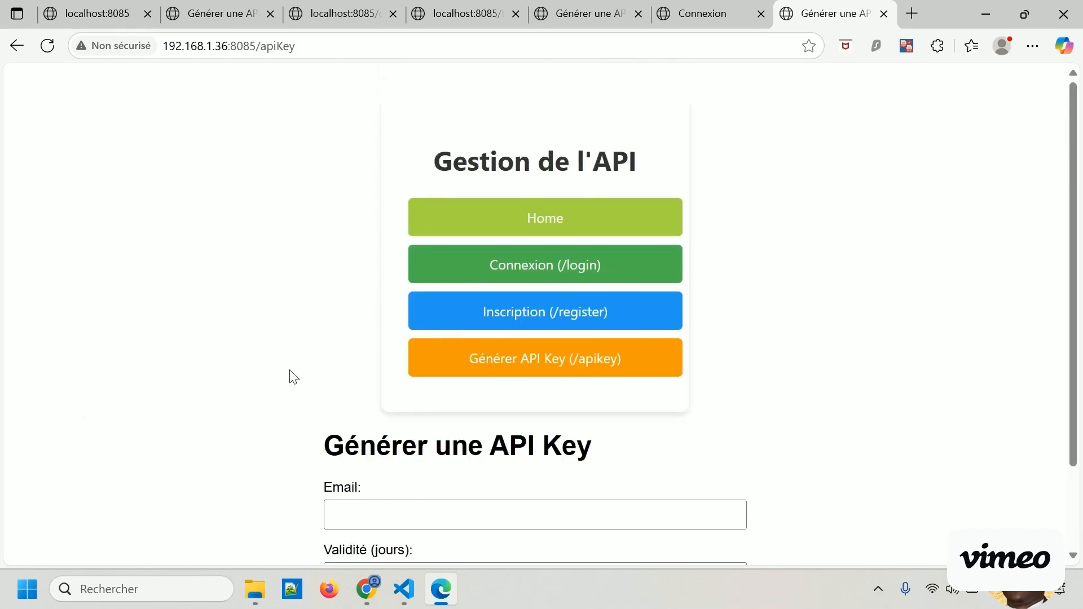
scroll(290, 383, down, 2)
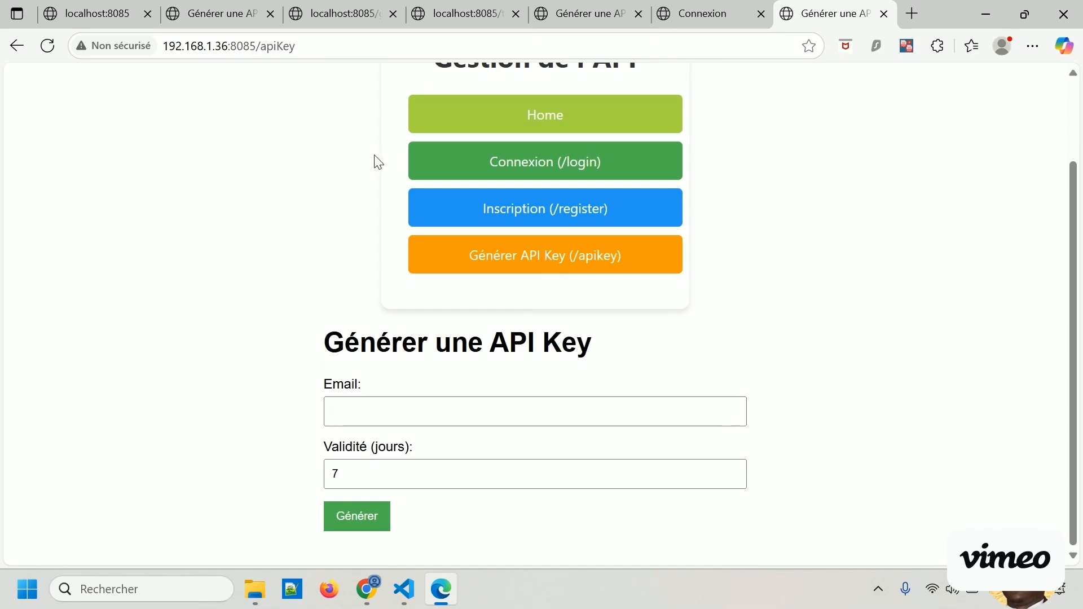
scroll(325, 253, up, 2)
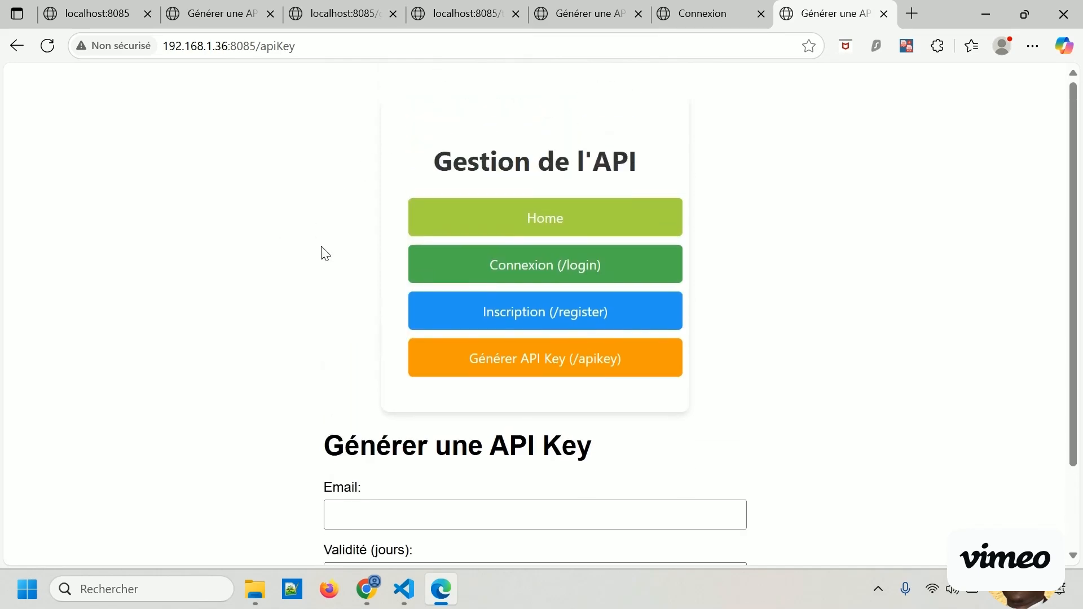
Return to VS Code and reopen 03_api_btc_token_web_user_connect.py at the blank line above the home page route.
click(982, 15)
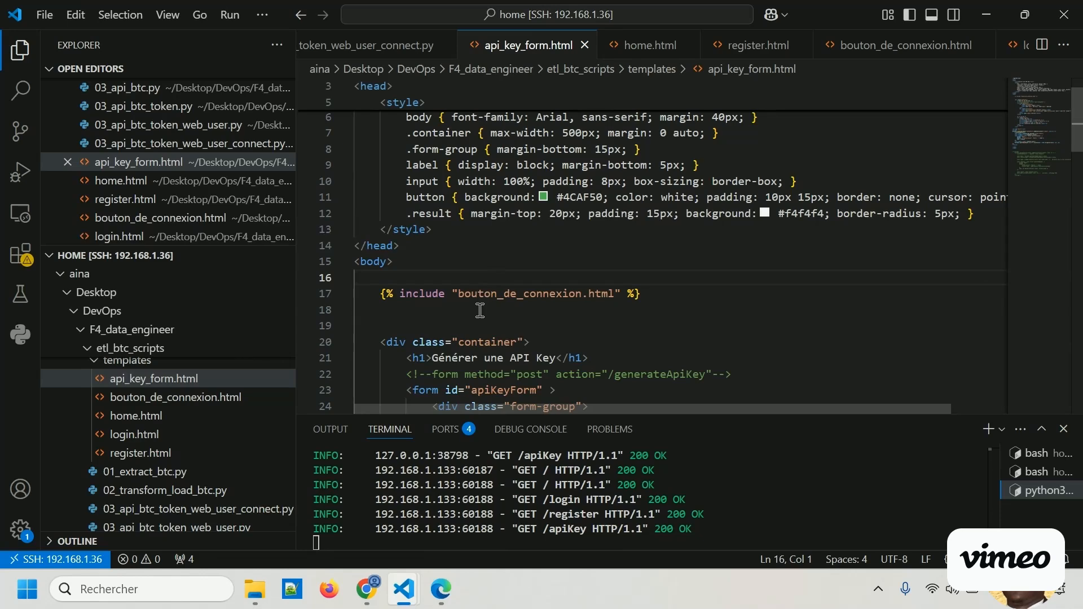
click(192, 510)
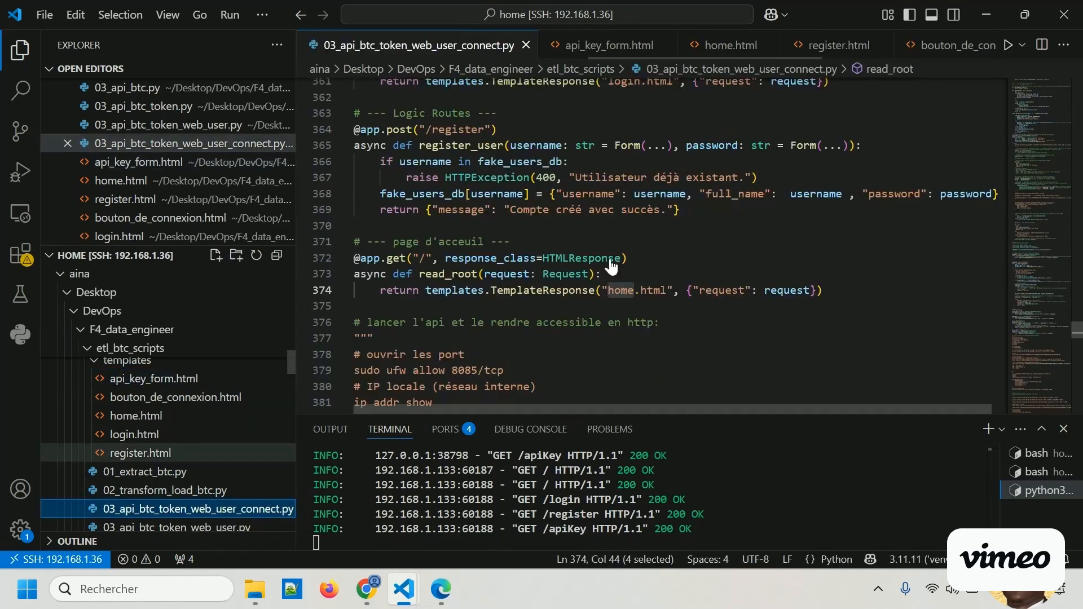
click(597, 223)
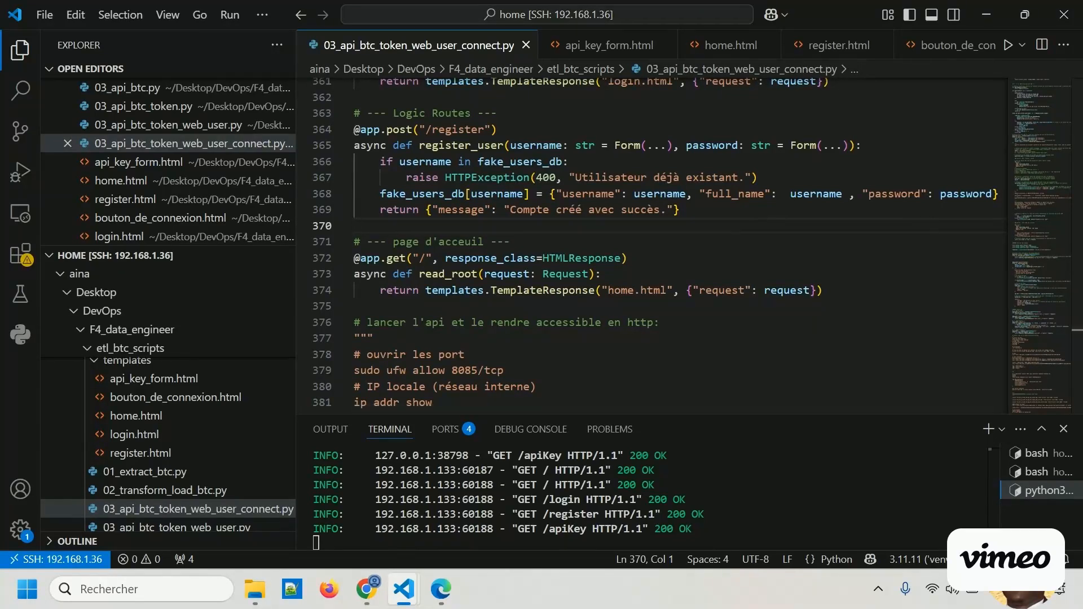
Switch to Microsoft Edge and search the web for "google" in a new tab.
key(alt+Tab)
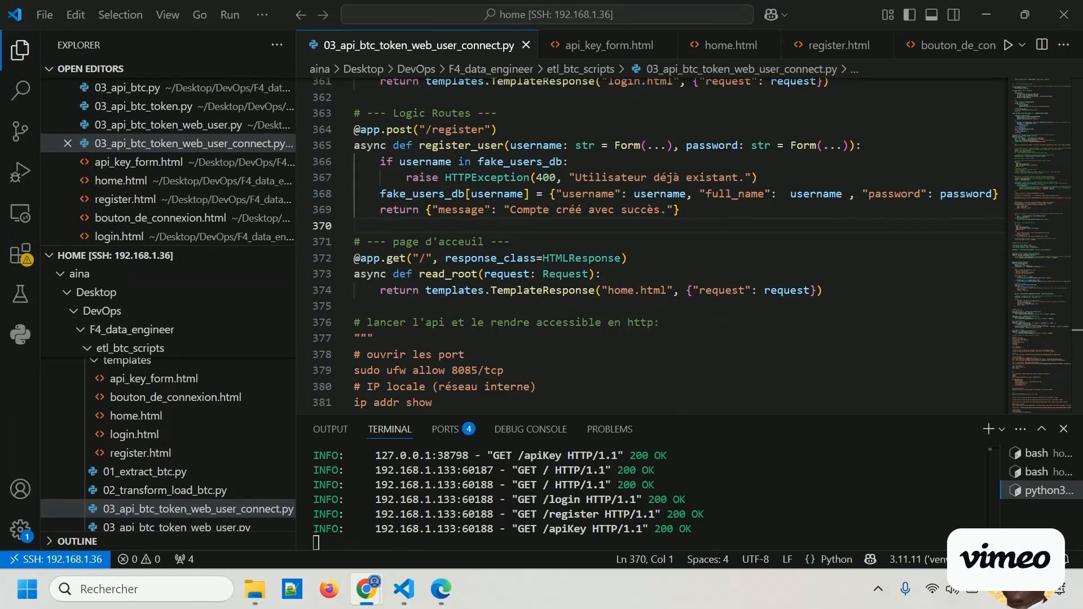
click(441, 589)
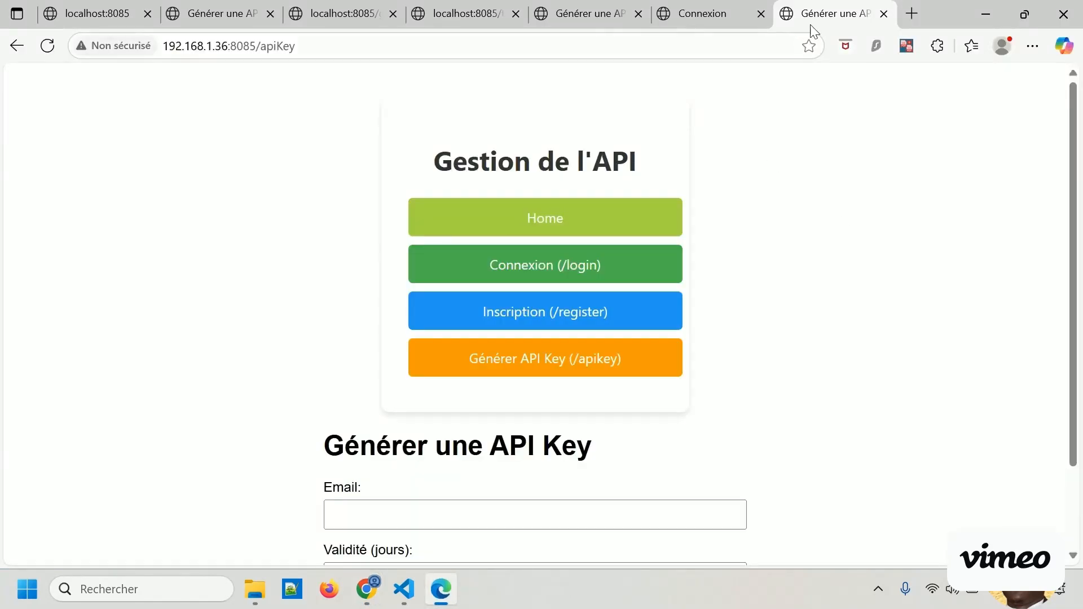
click(912, 13)
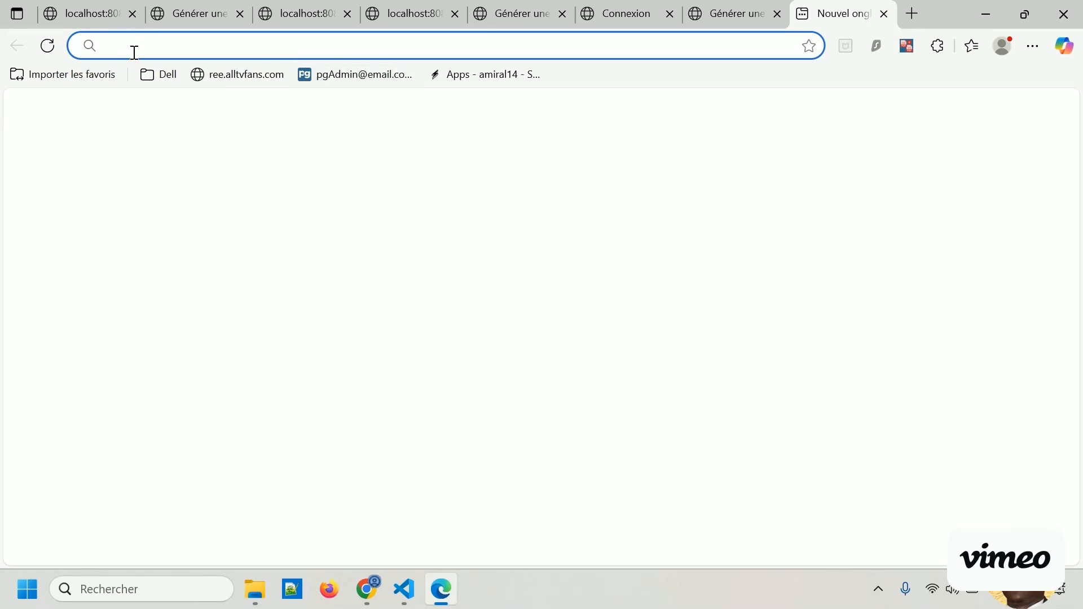
text(google)
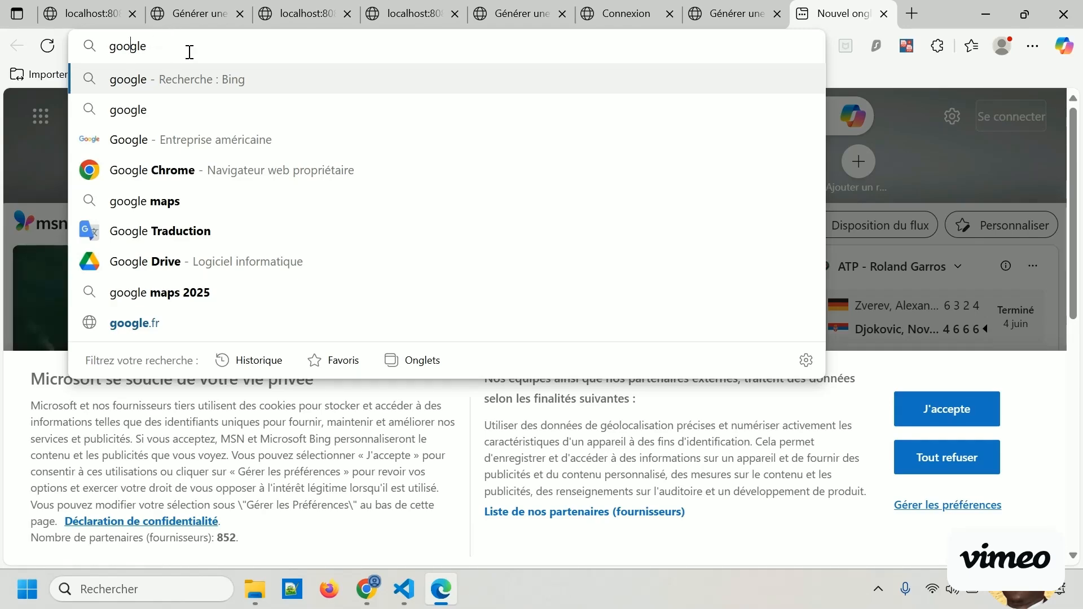
key(Return)
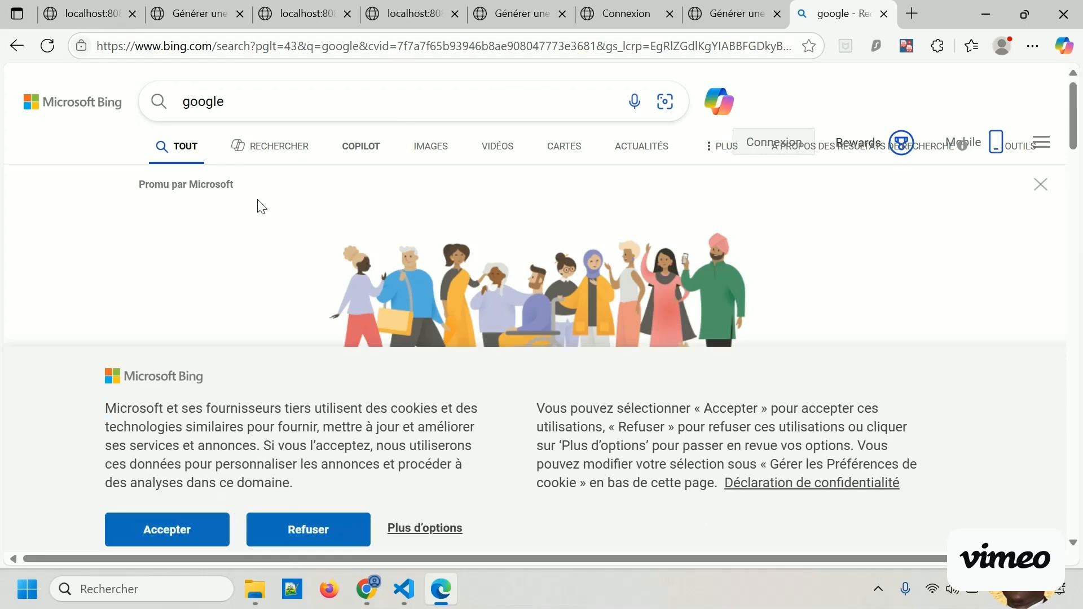
Open the google.fr site from the search results and refuse all of its cookies.
scroll(262, 208, down, 8)
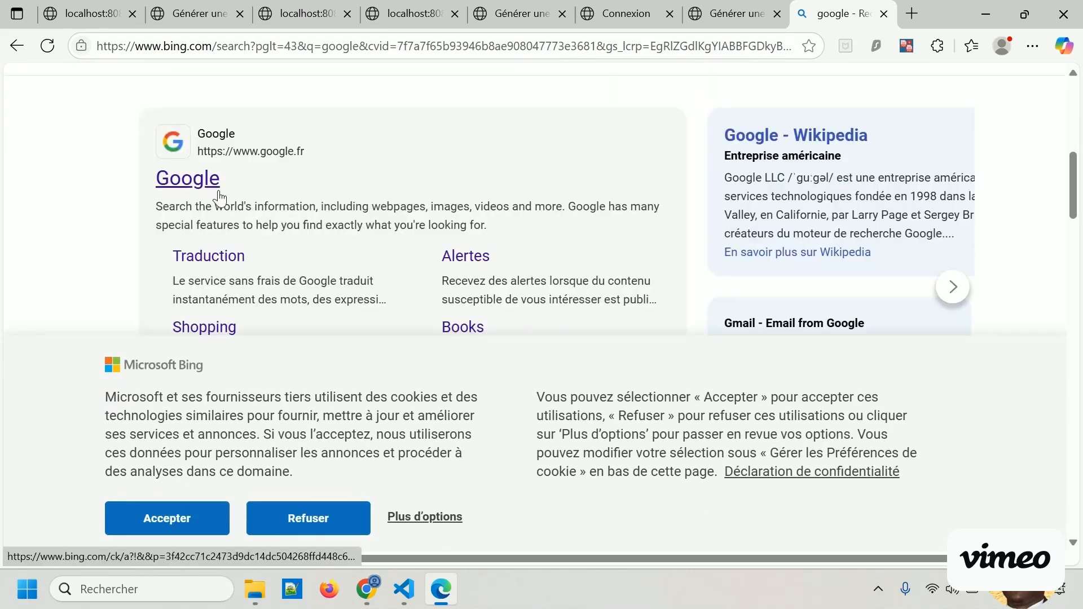
click(208, 193)
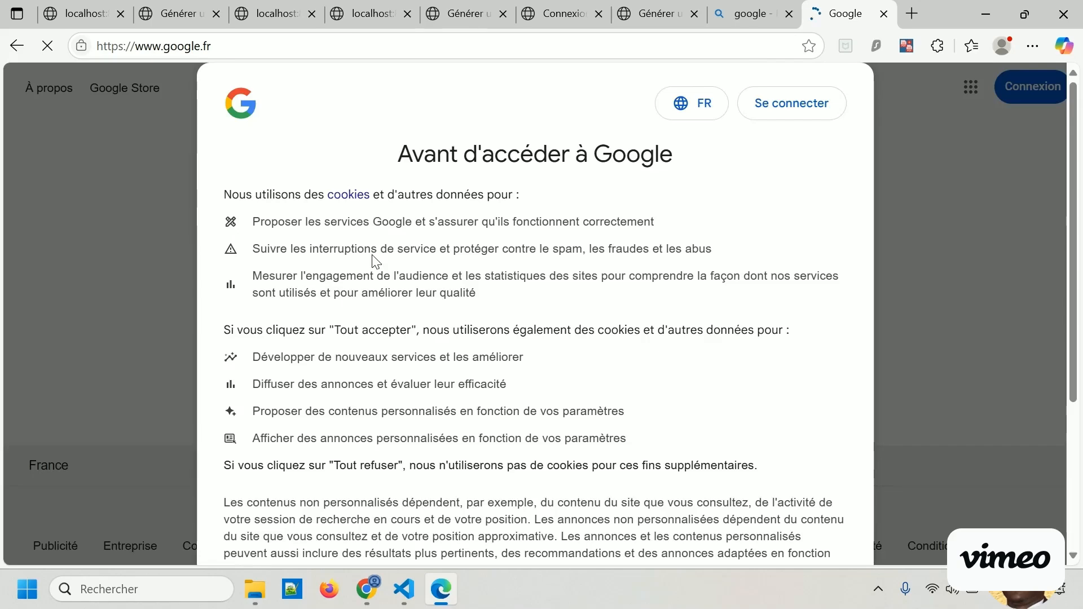
scroll(658, 315, down, 4)
click(435, 457)
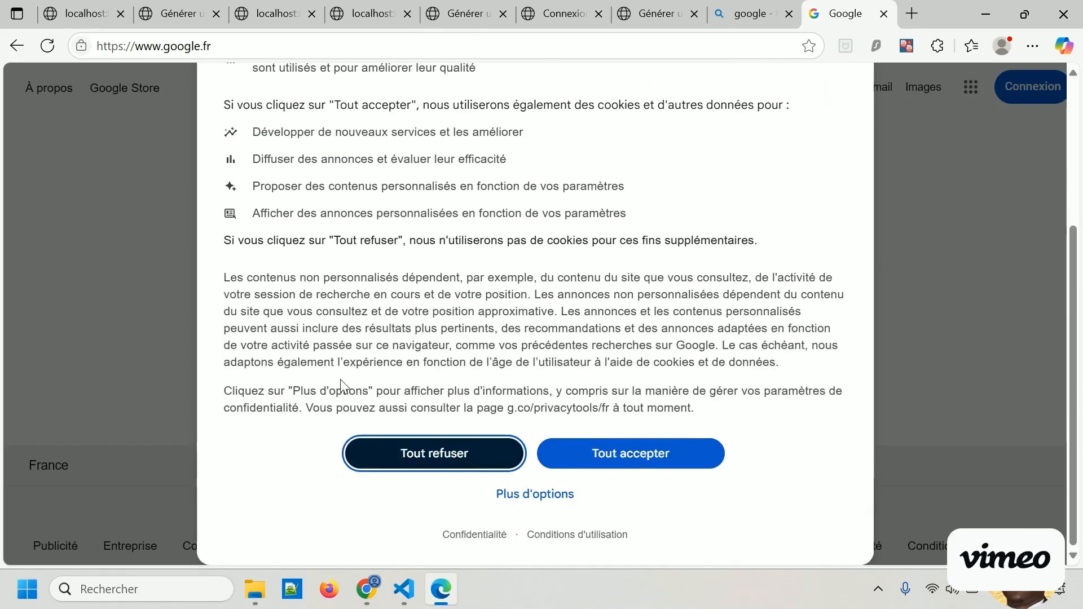
Search Google for "wireshark" and open the official wireshark.org site from the results.
click(480, 233)
text(wiresh)
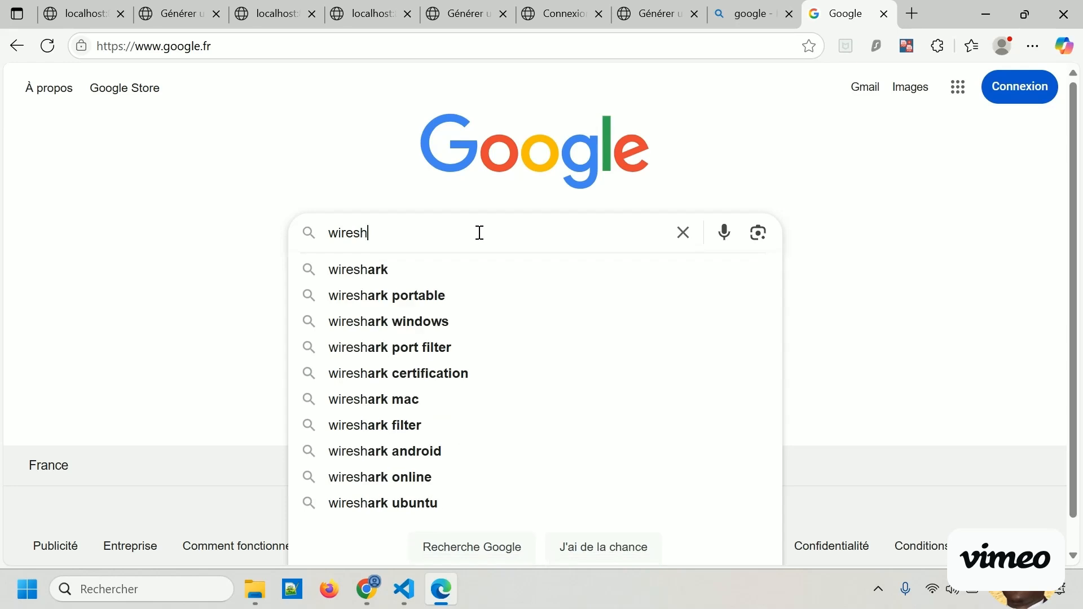
text(ark)
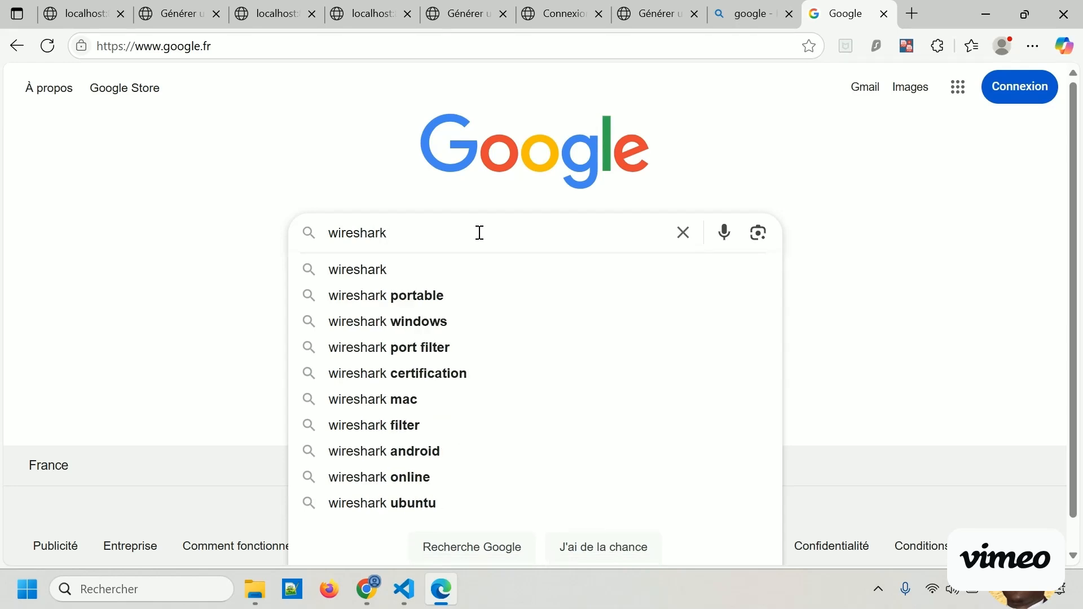
key(Return)
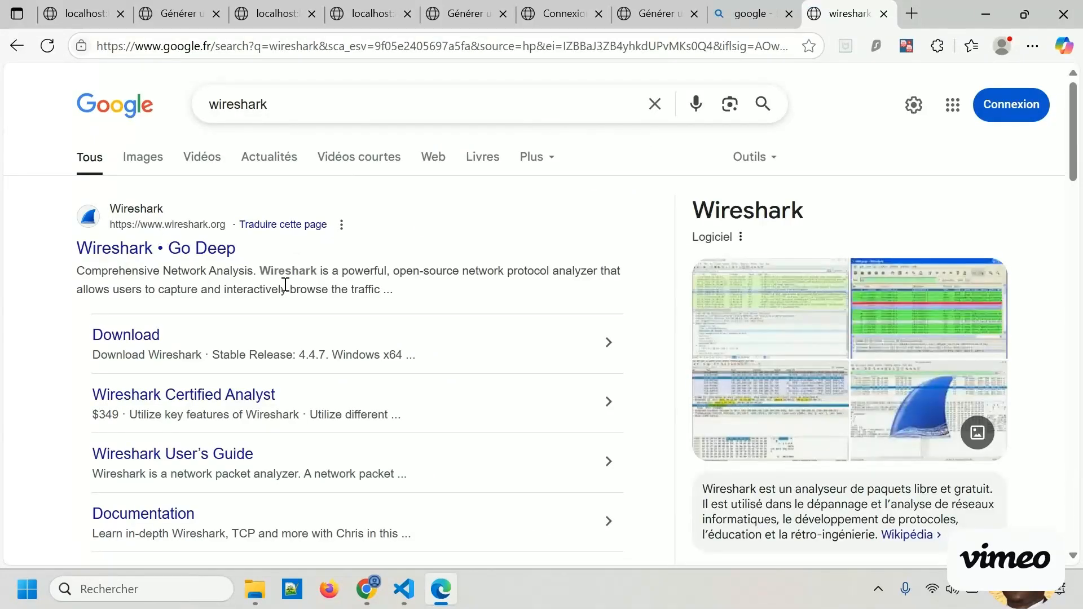
click(104, 250)
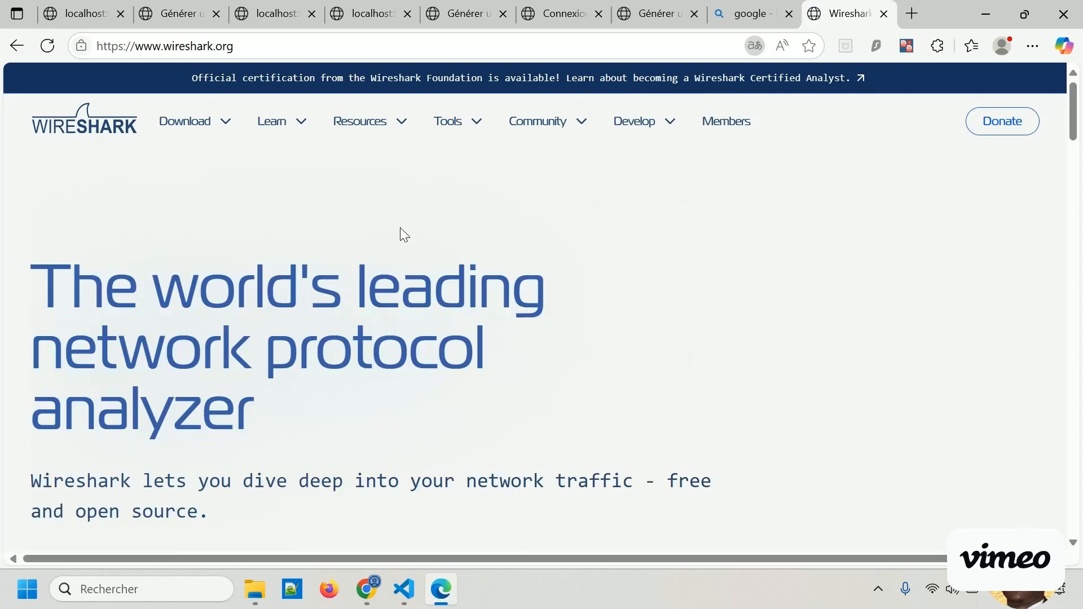
Dismiss the translation offer, go to the Wireshark download section and download the Source Code of stable release 4.4.7.
click(808, 72)
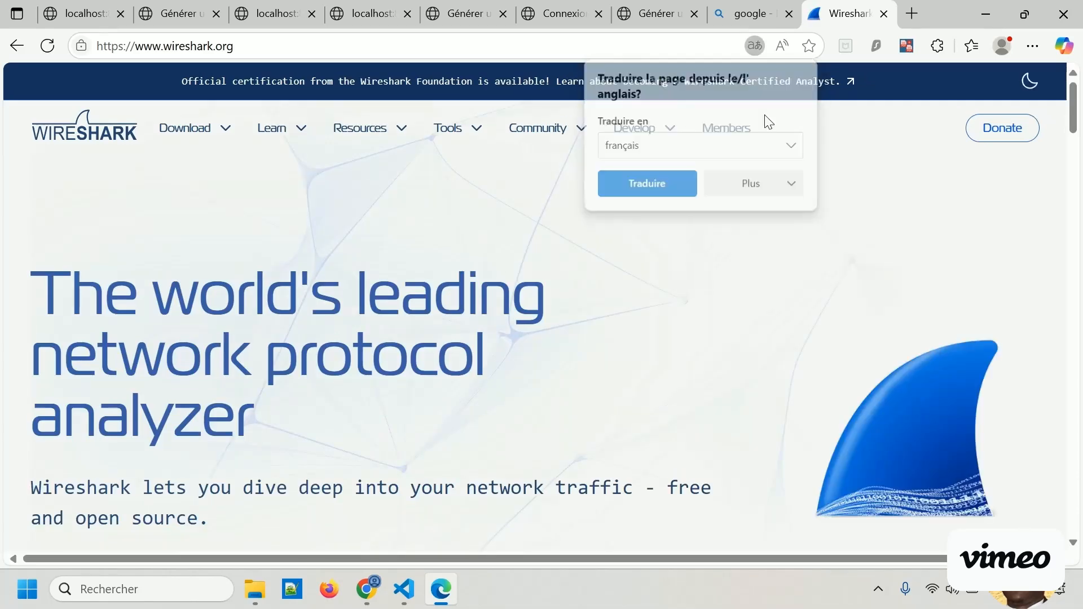
mouse_move(221, 148)
scroll(260, 299, down, 5)
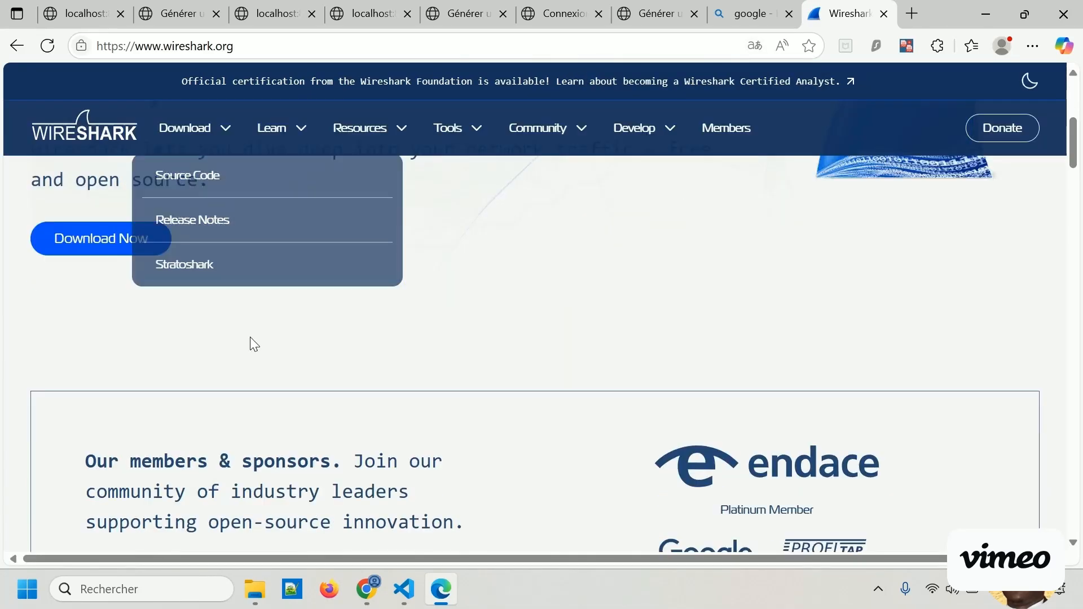
click(93, 241)
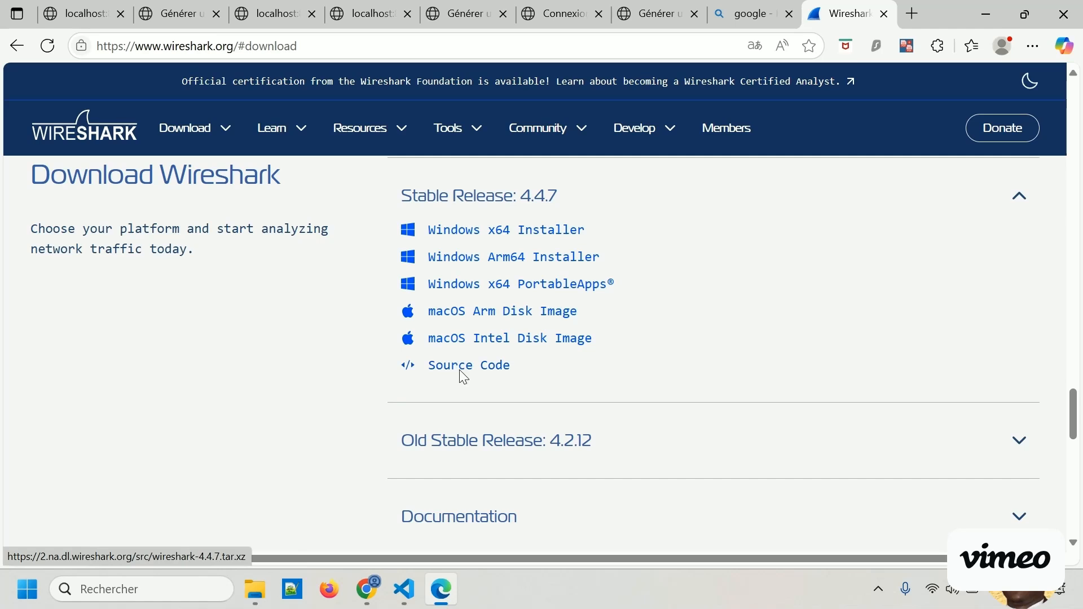
click(443, 374)
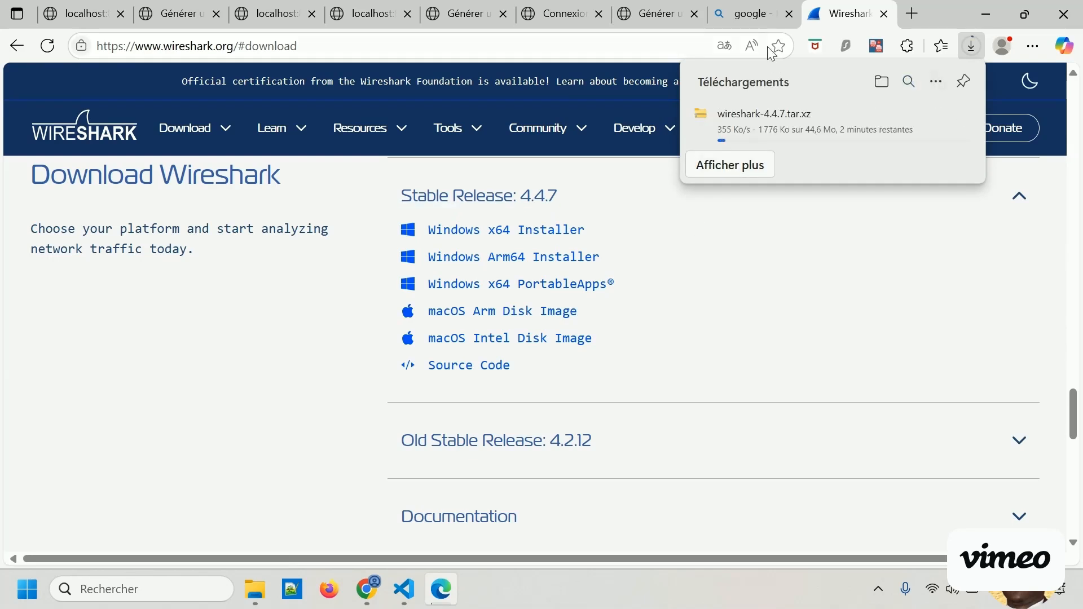
Close the blank tab and the Wireshark website tab.
click(653, 333)
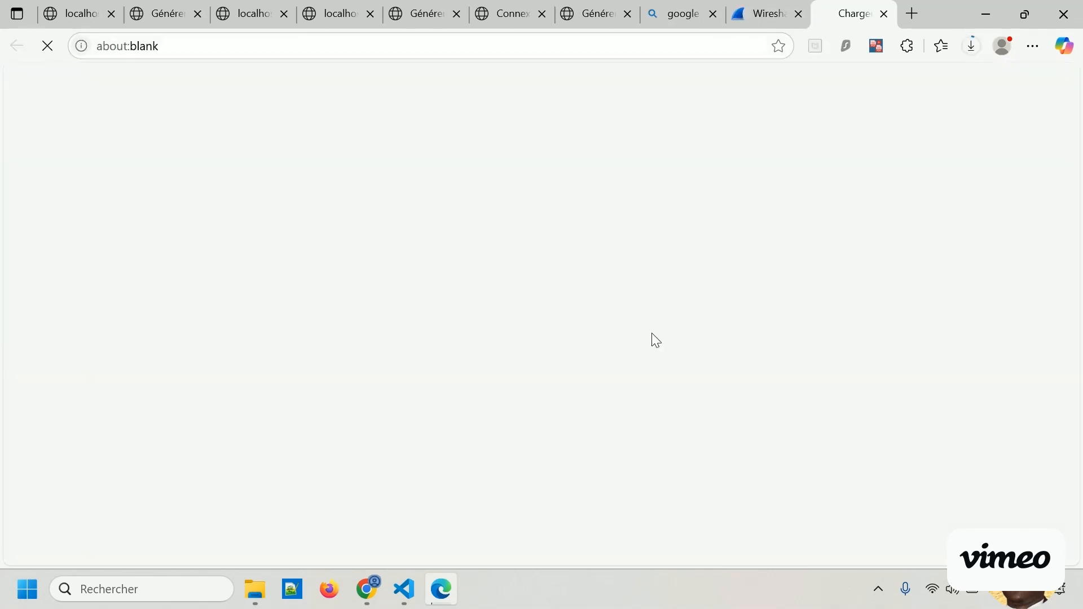
click(879, 12)
click(879, 15)
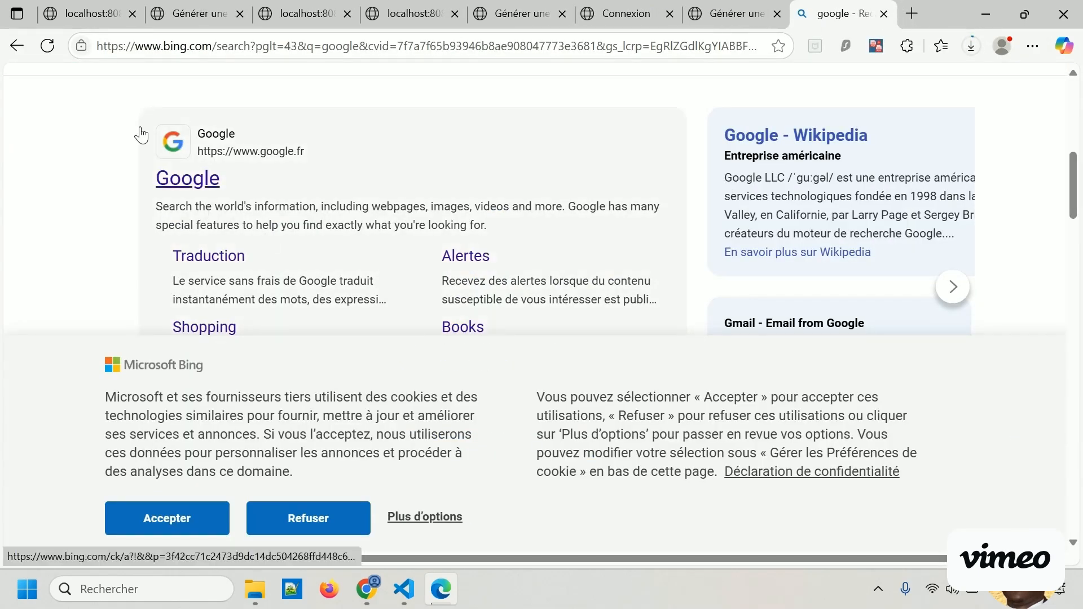
Reopen the Wireshark website from the browsing history.
scroll(168, 237, down, 1)
scroll(168, 237, down, 4)
scroll(167, 237, up, 5)
click(1026, 50)
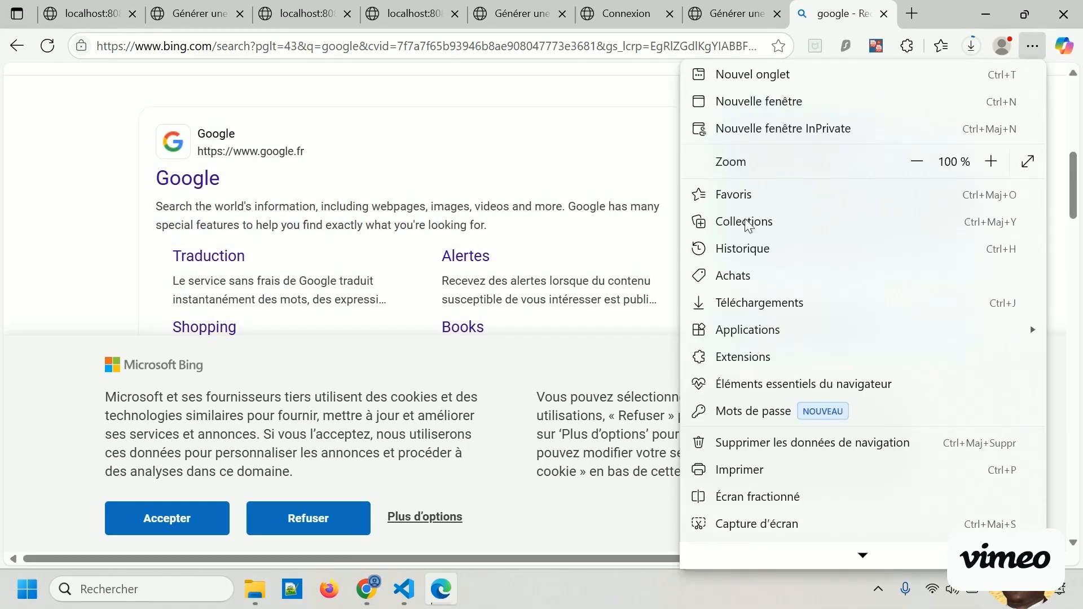
click(742, 250)
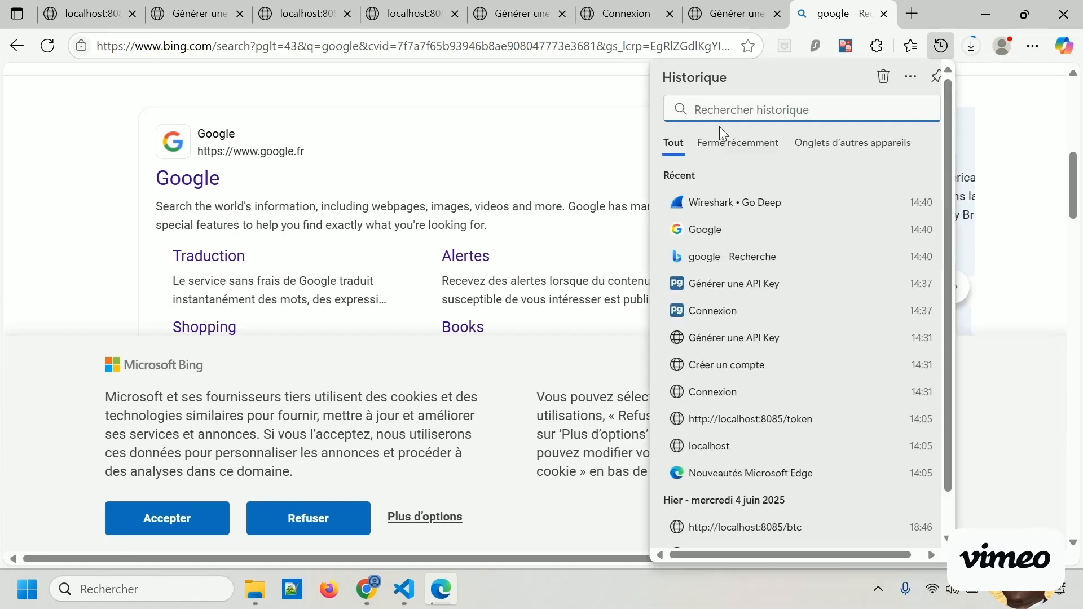
click(722, 209)
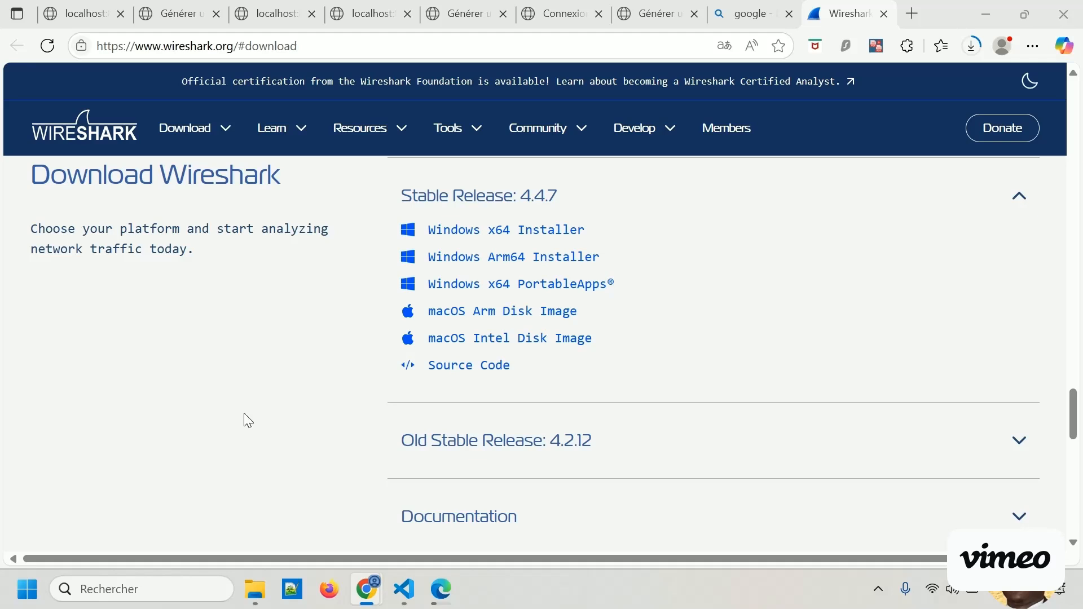
Find the installed Wireshark application with the Windows search and launch it.
click(143, 588)
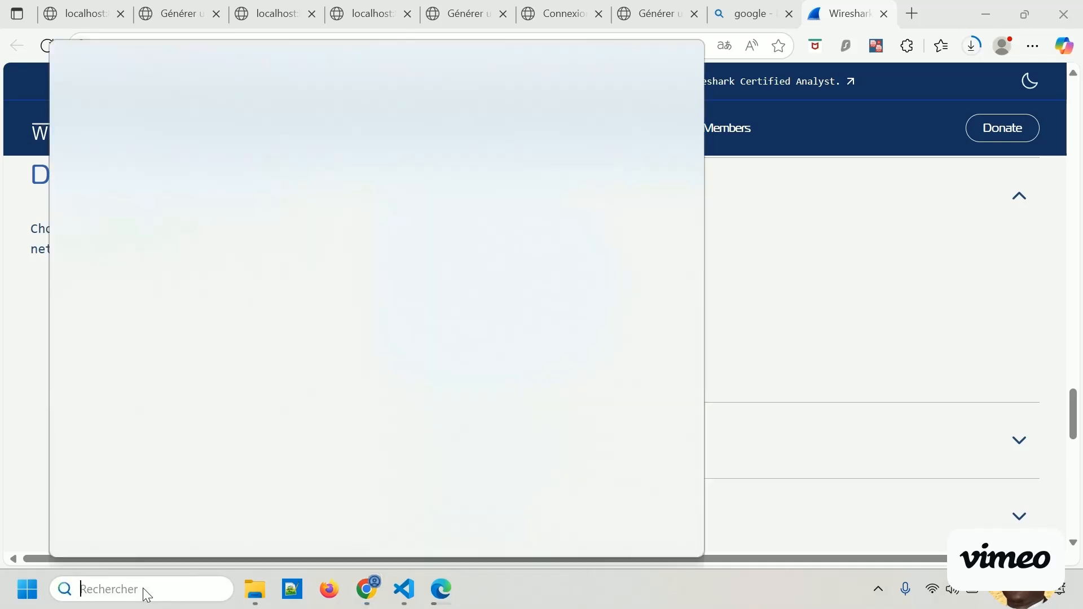
text(wireshark)
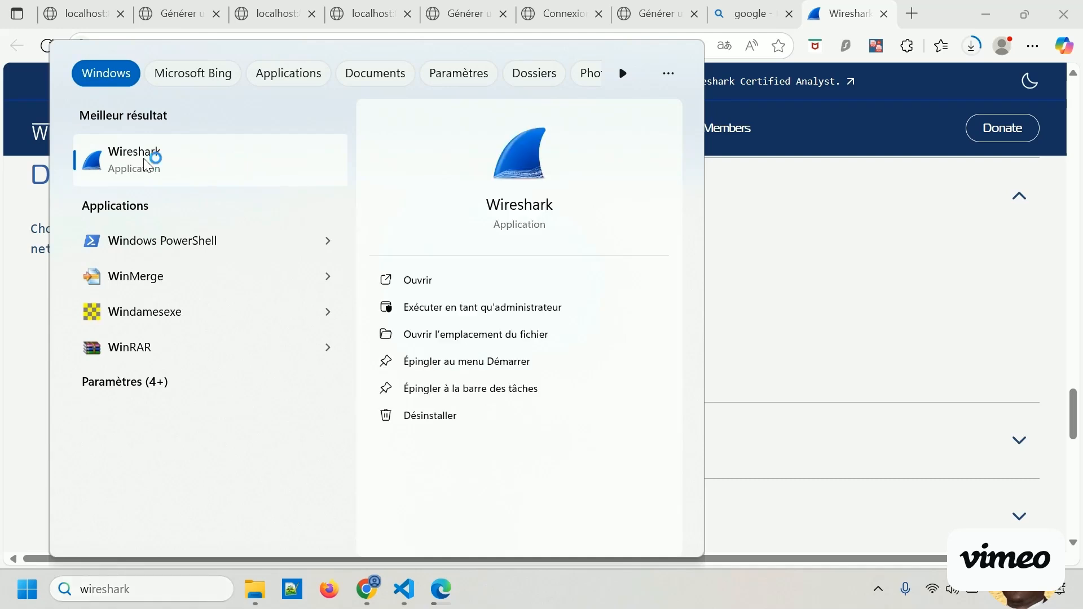
click(144, 160)
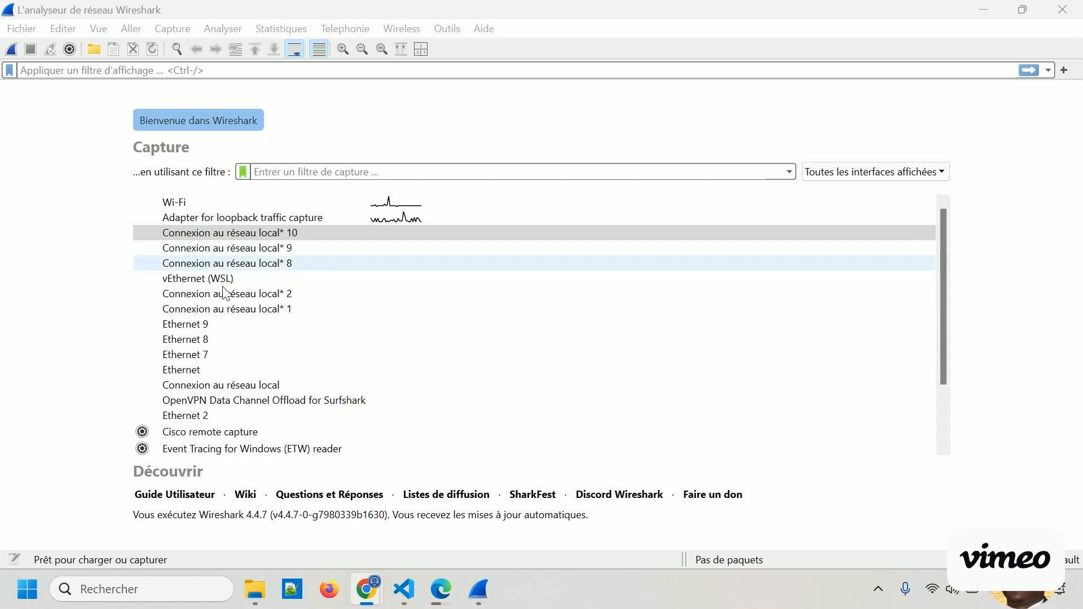
Start a live capture on the Wi-Fi interface and expand the details of Frame 1.
scroll(279, 341, down, 1)
scroll(280, 341, down, 1)
scroll(278, 341, up, 2)
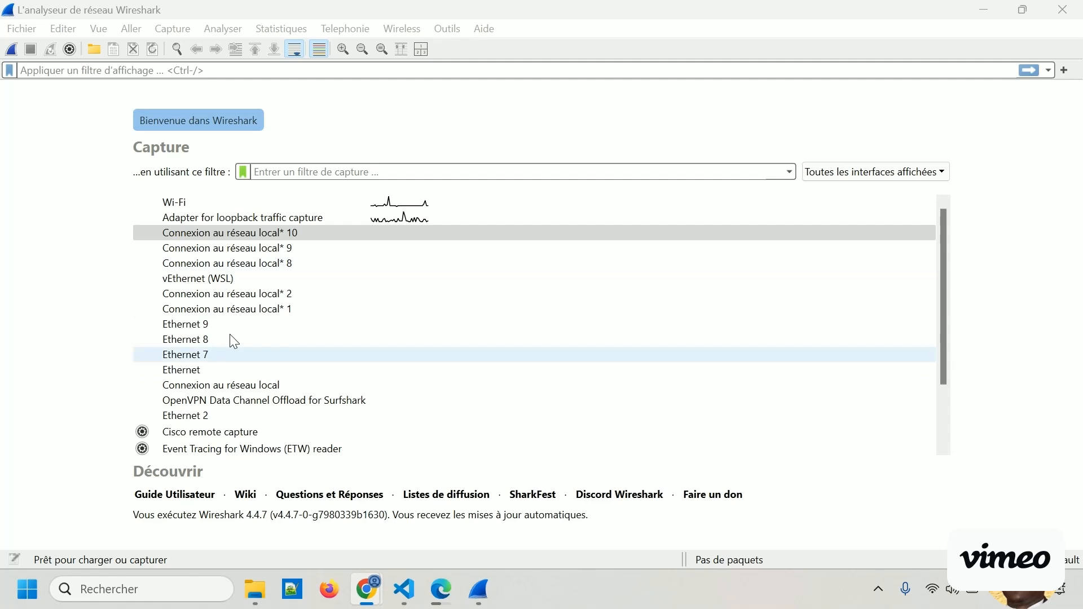
scroll(240, 360, down, 2)
scroll(239, 360, up, 2)
double_click(220, 204)
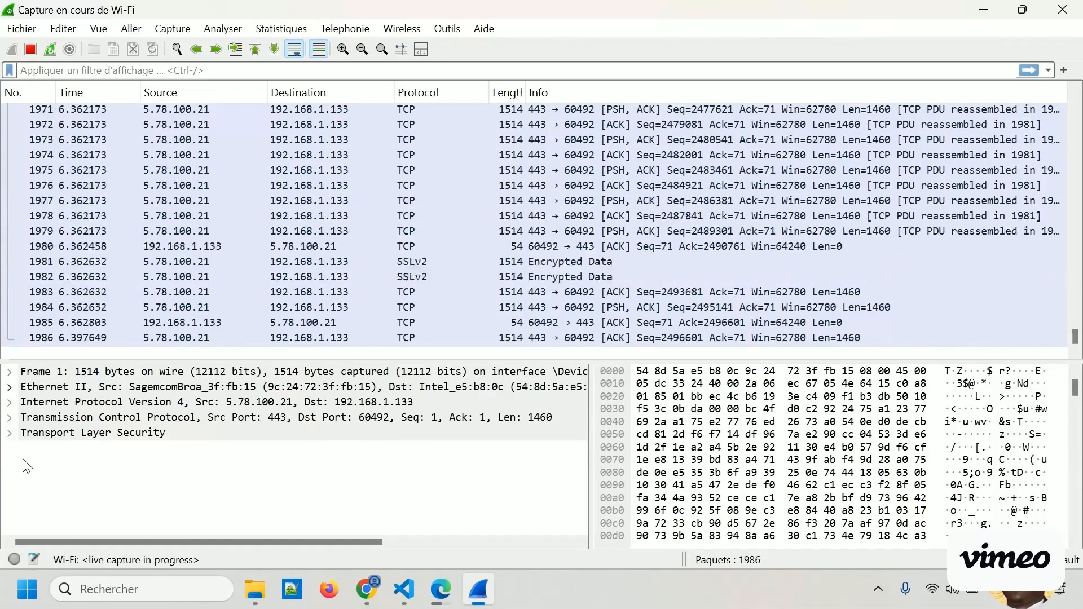
click(9, 373)
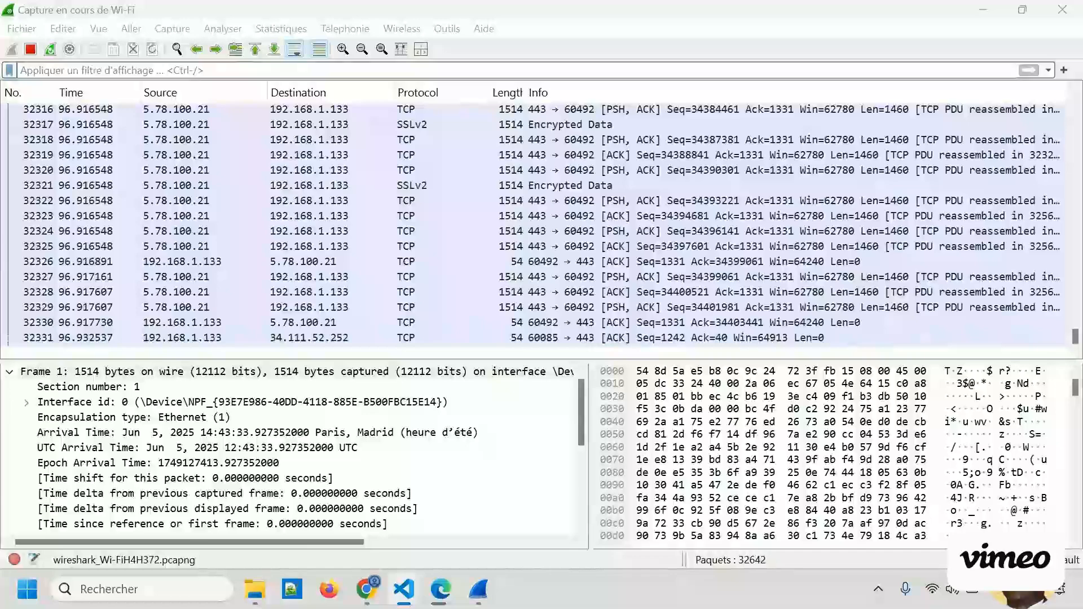
Filter the captured packets with the display filter tcp.port == 8085.
click(315, 70)
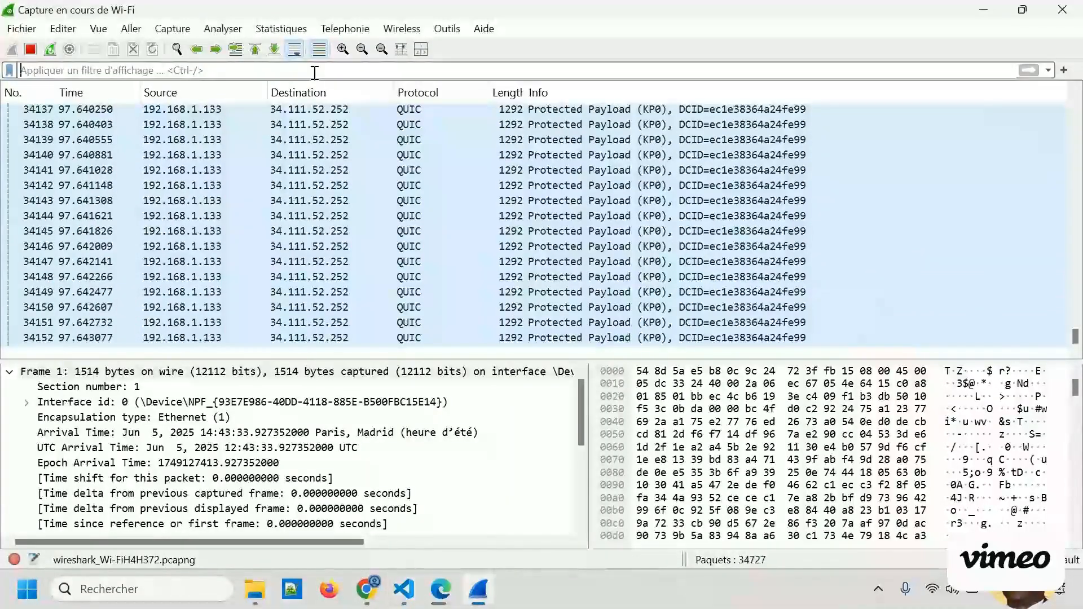
text(tcp.port == 8085)
key(Return)
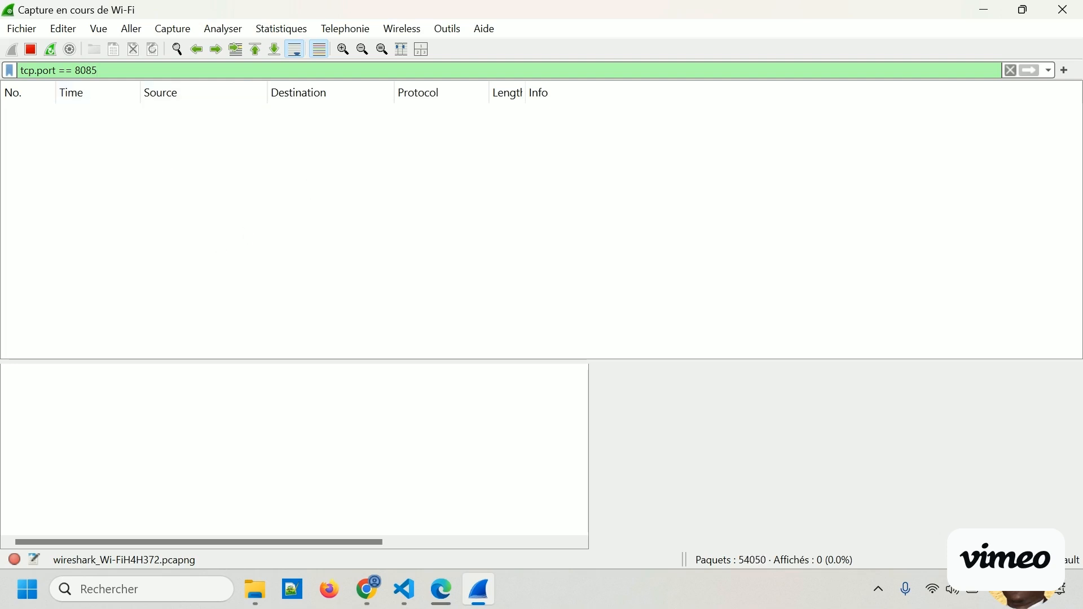
Replace the display filter with ip.addr == 192.168.1.36 and apply it.
key(alt+Tab)
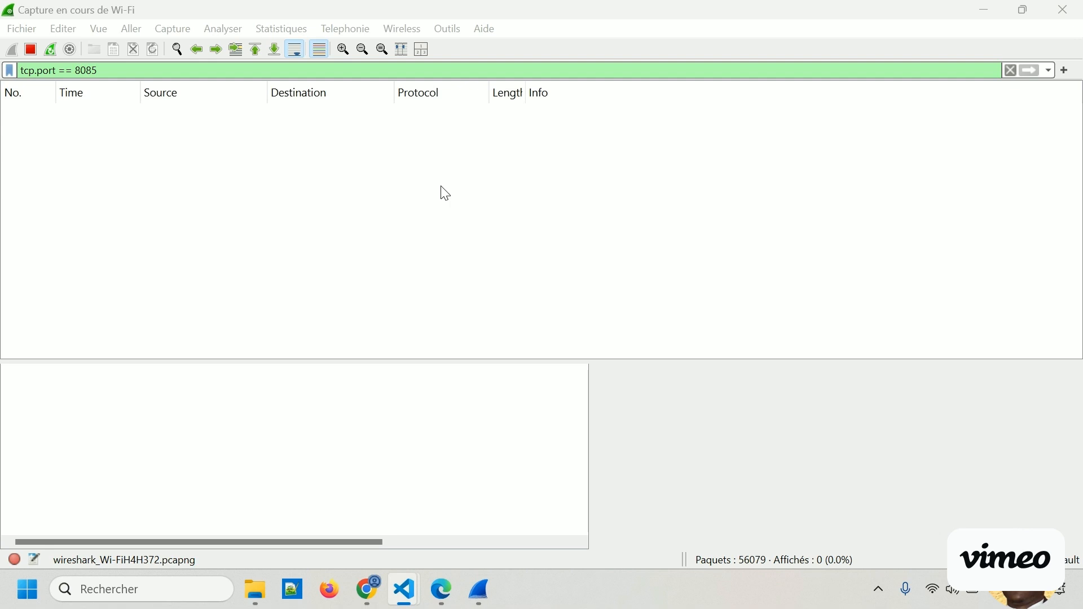
click(1011, 75)
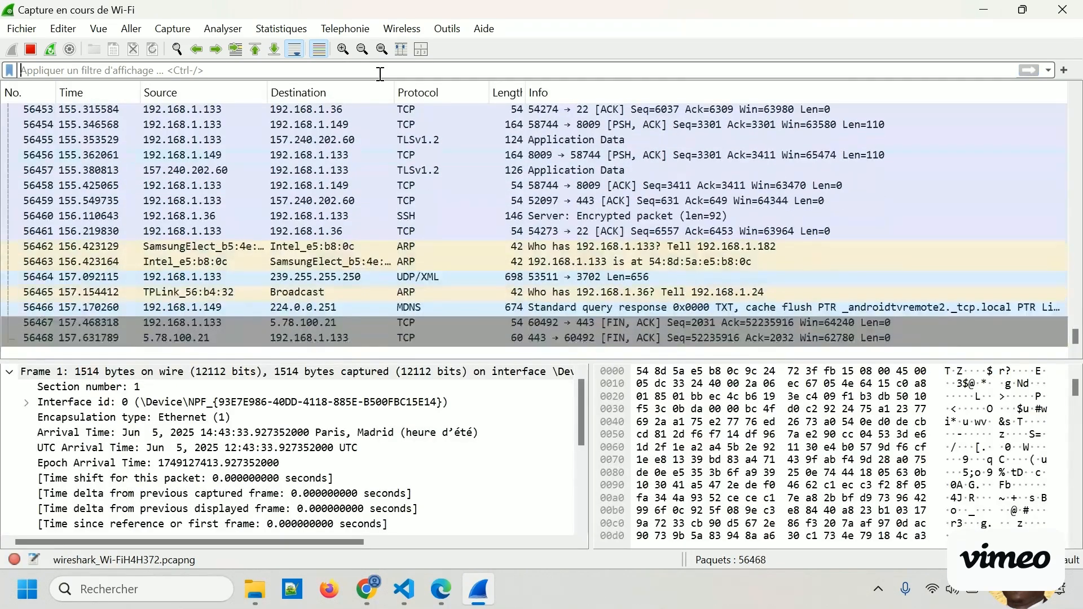
text(ip.addr == 192.168.1.36)
key(Return)
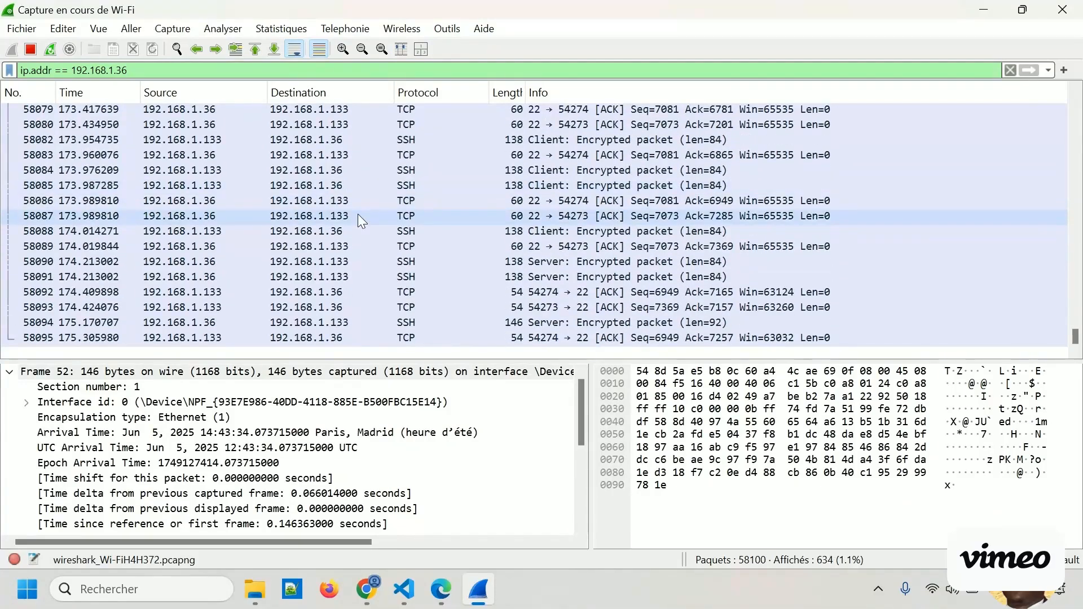
Sort the filtered packets by protocol in descending order and go to the beginning of the list.
click(428, 93)
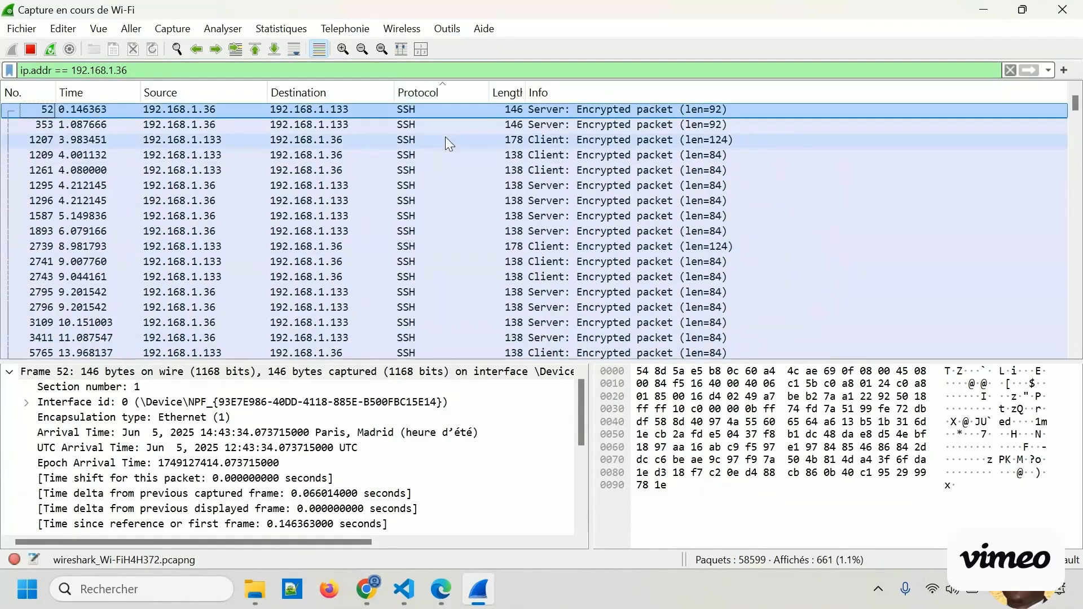
click(433, 92)
scroll(920, 305, up, 5)
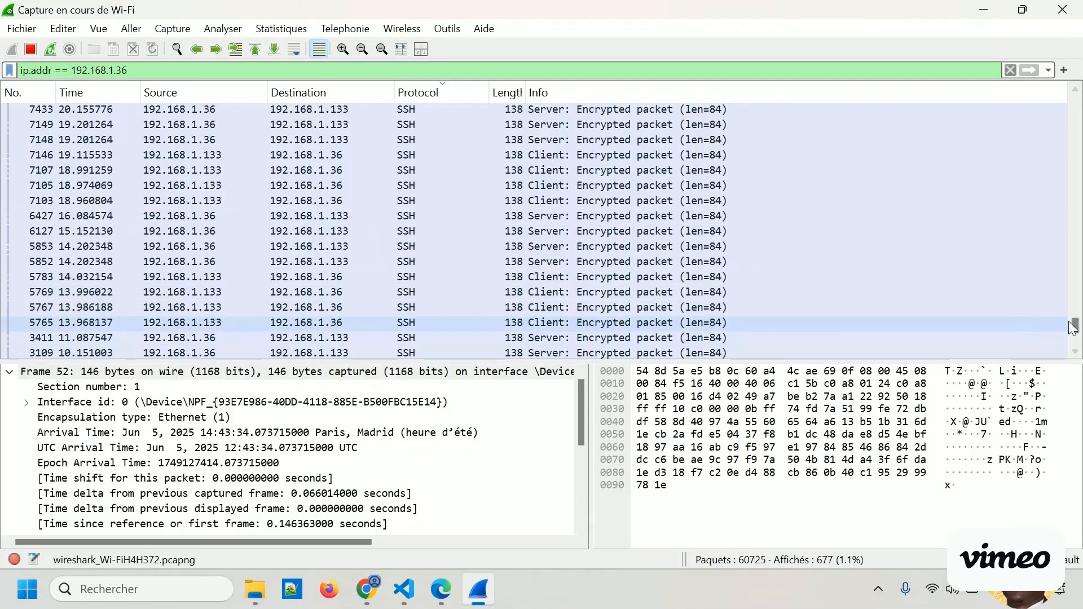
drag(1074, 326, 1072, 104)
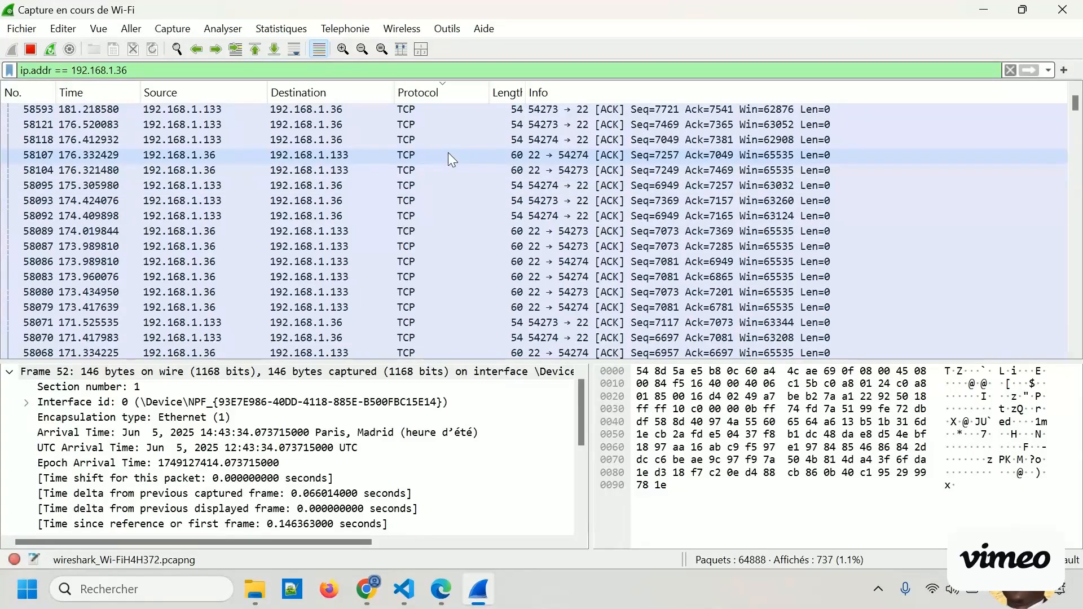
Switch to Edge, find the API key page among the open tabs, and copy the host address 192.168.1.36:8085 from its URL.
click(448, 191)
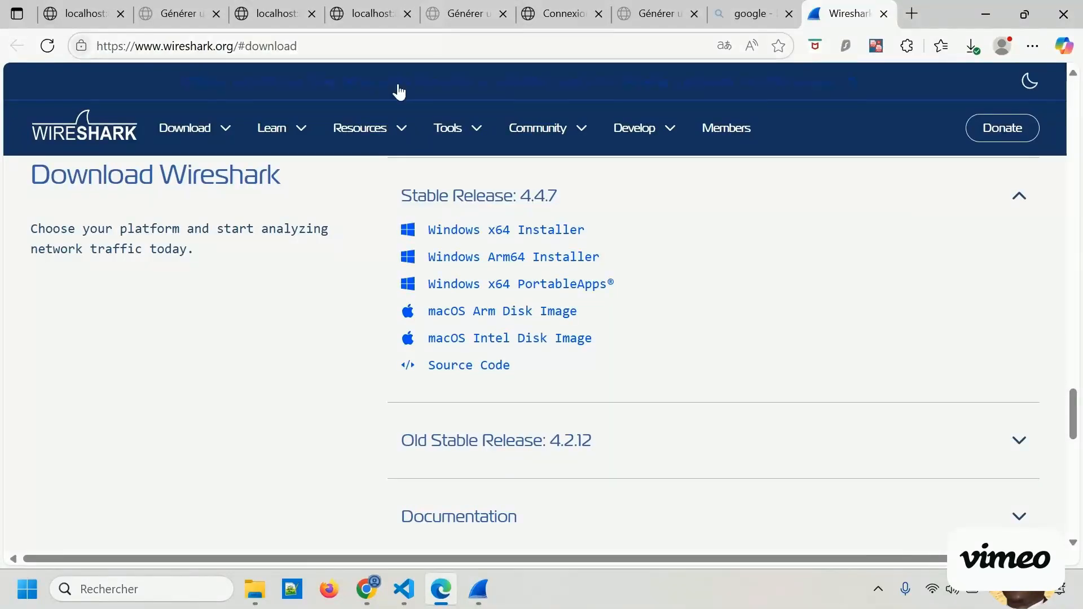
click(262, 19)
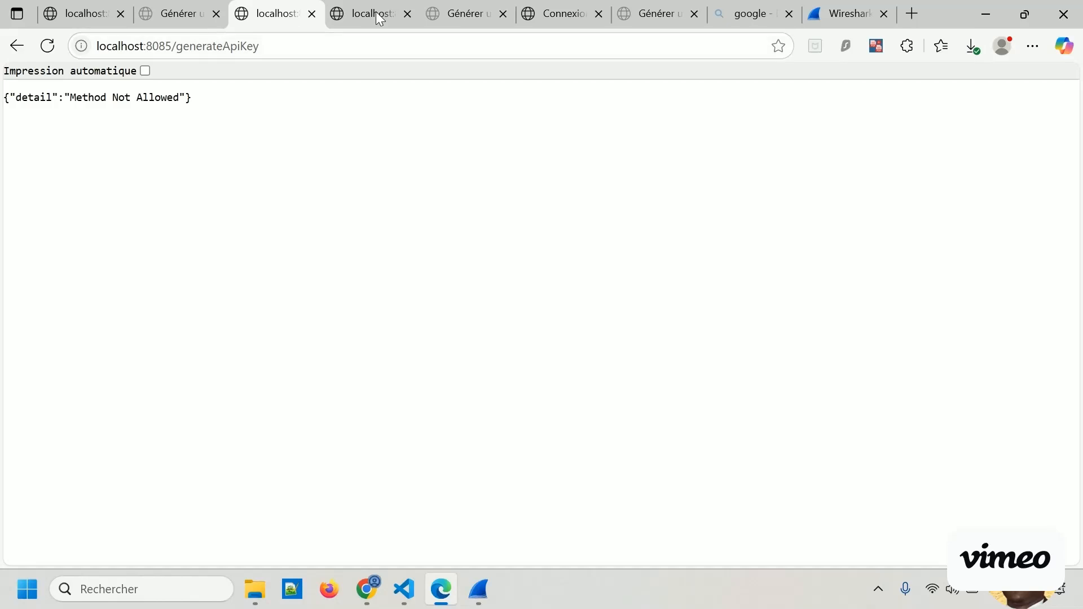
click(558, 17)
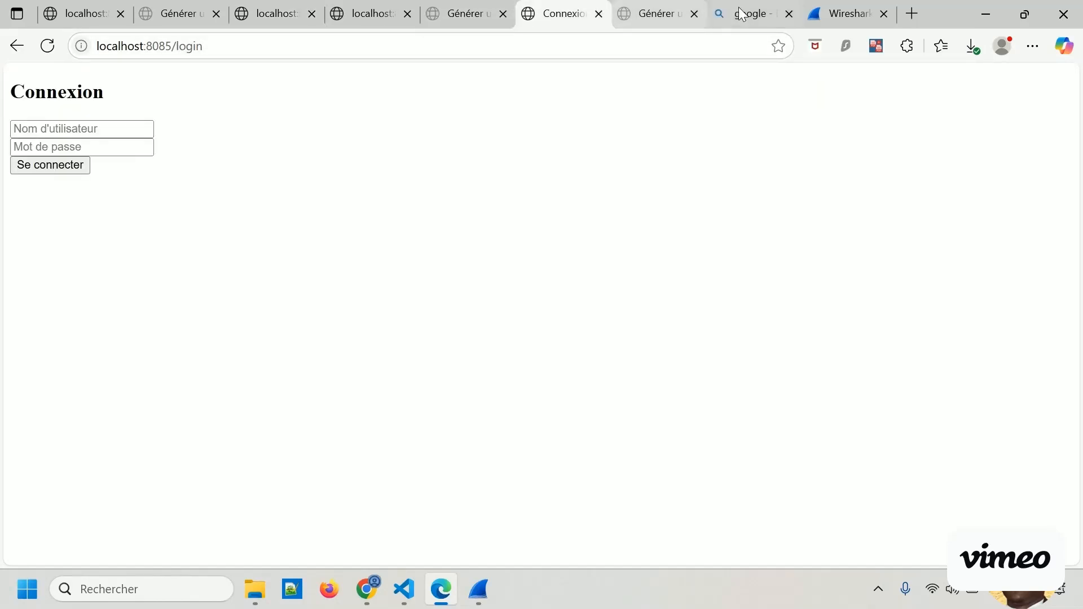
click(171, 15)
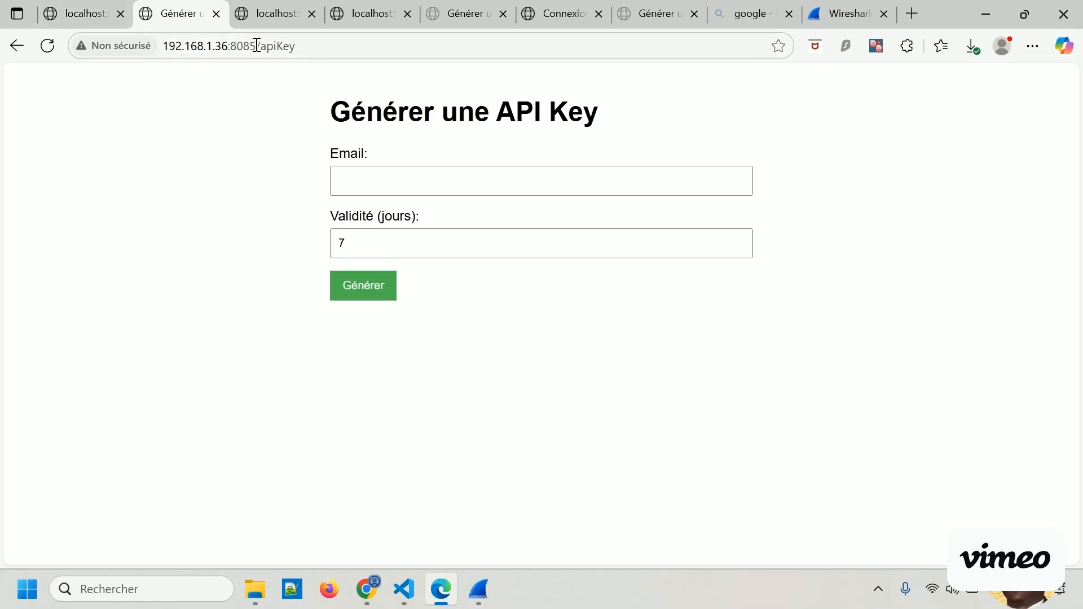
drag(256, 45, 176, 45)
key(ctrl+c)
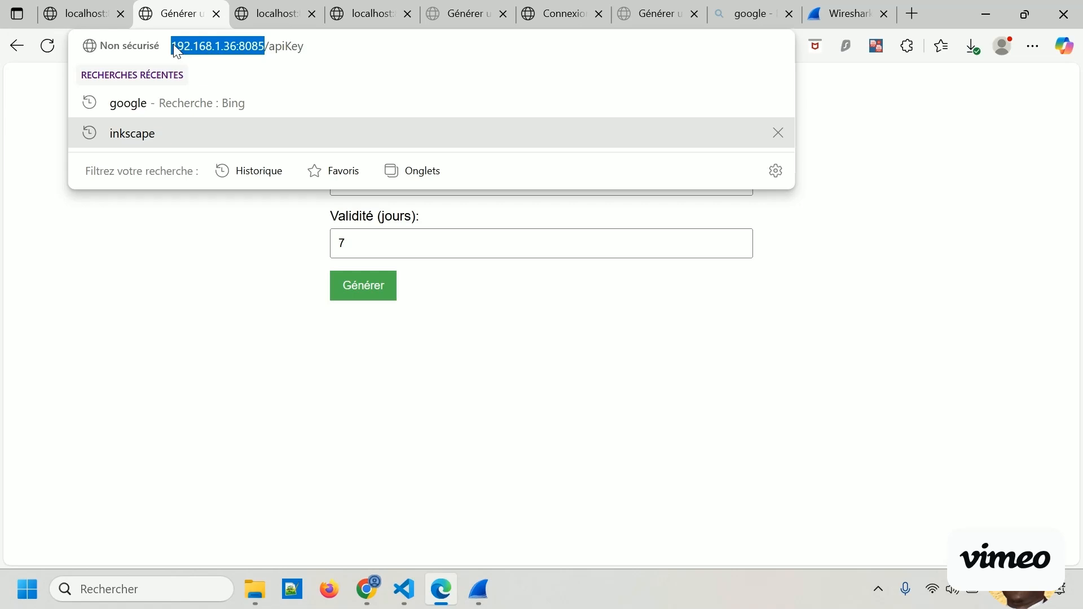
Close all localhost, login and API key tabs, keeping only the google search and Wireshark website tabs.
click(120, 18)
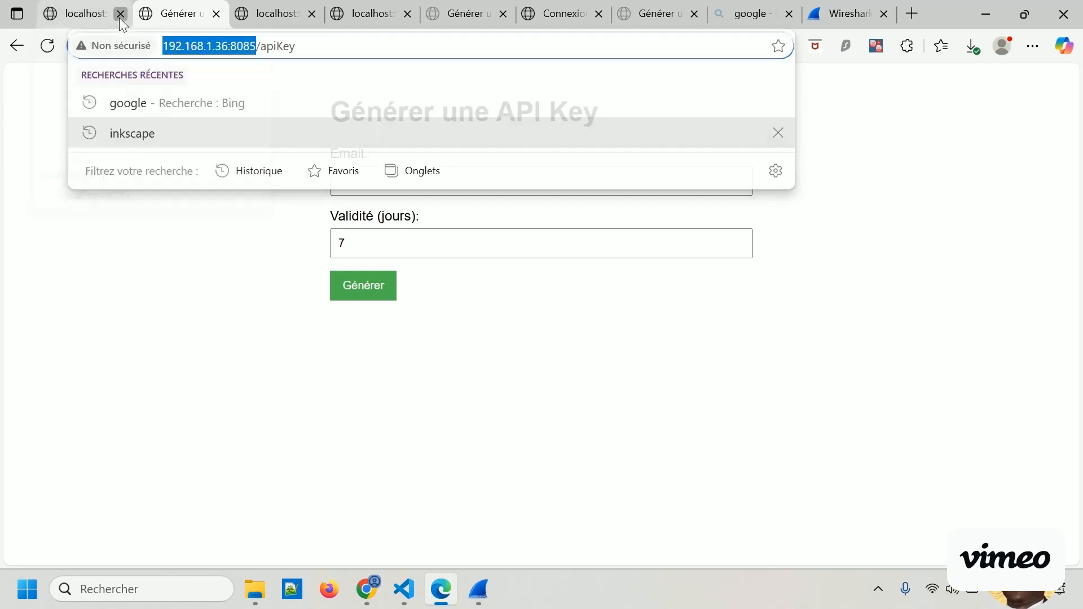
click(120, 18)
click(119, 18)
click(119, 18)
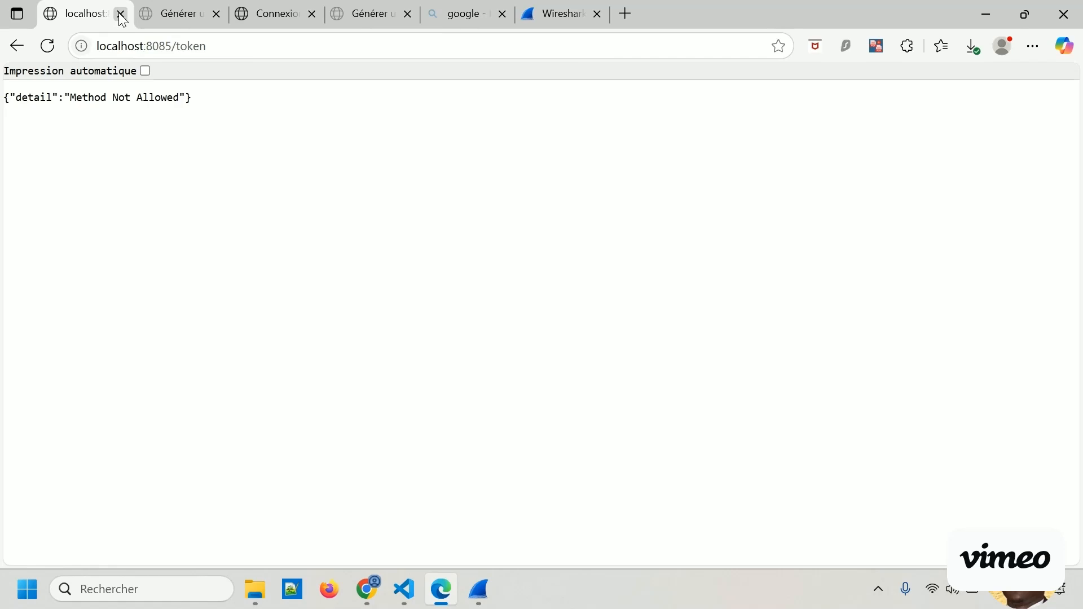
click(120, 15)
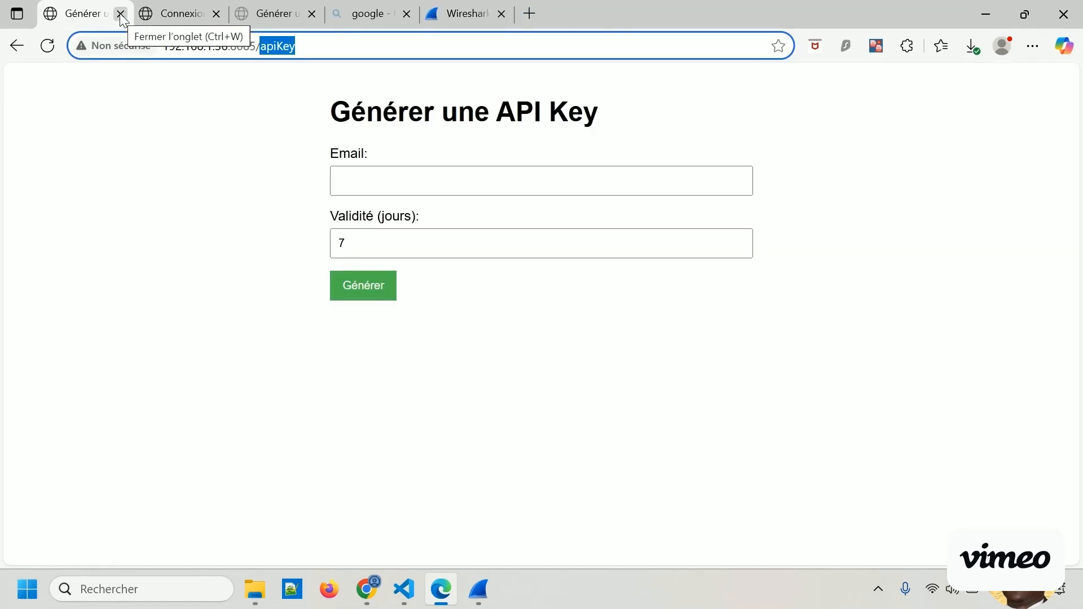
click(121, 17)
click(120, 14)
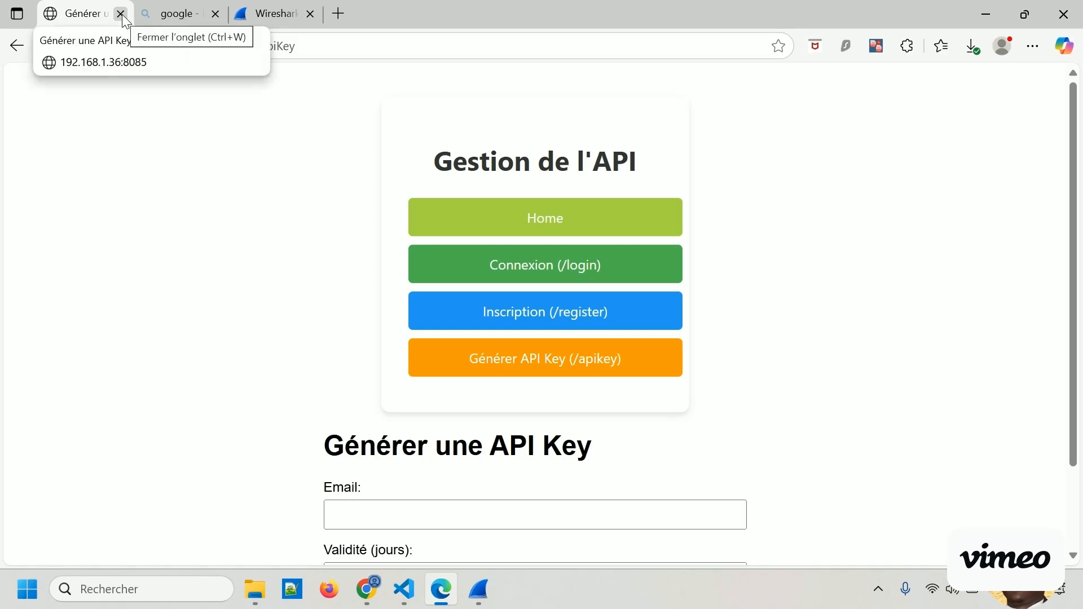
click(122, 14)
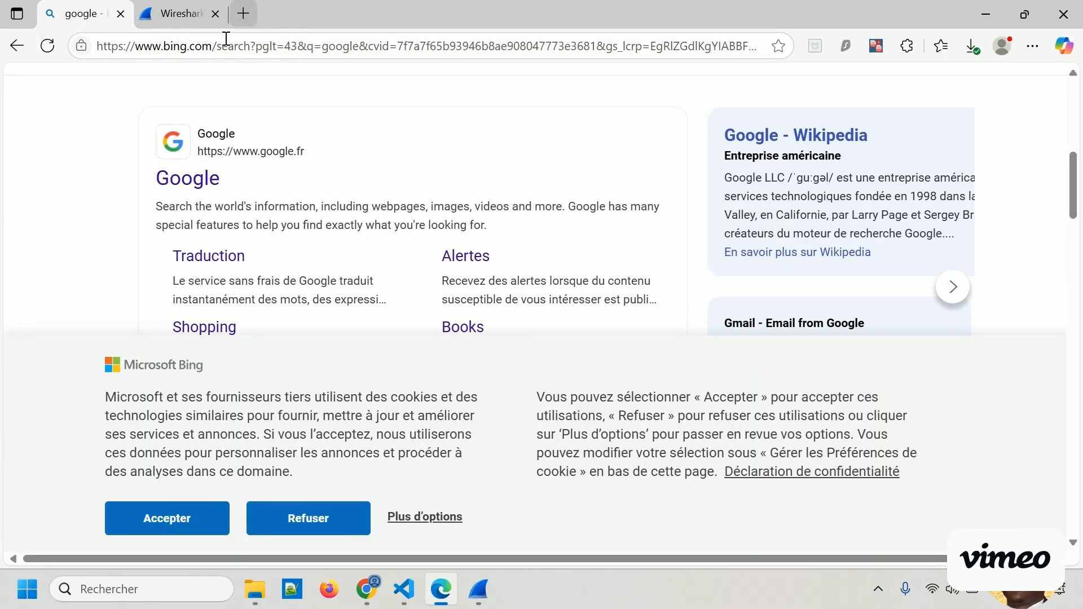
click(244, 14)
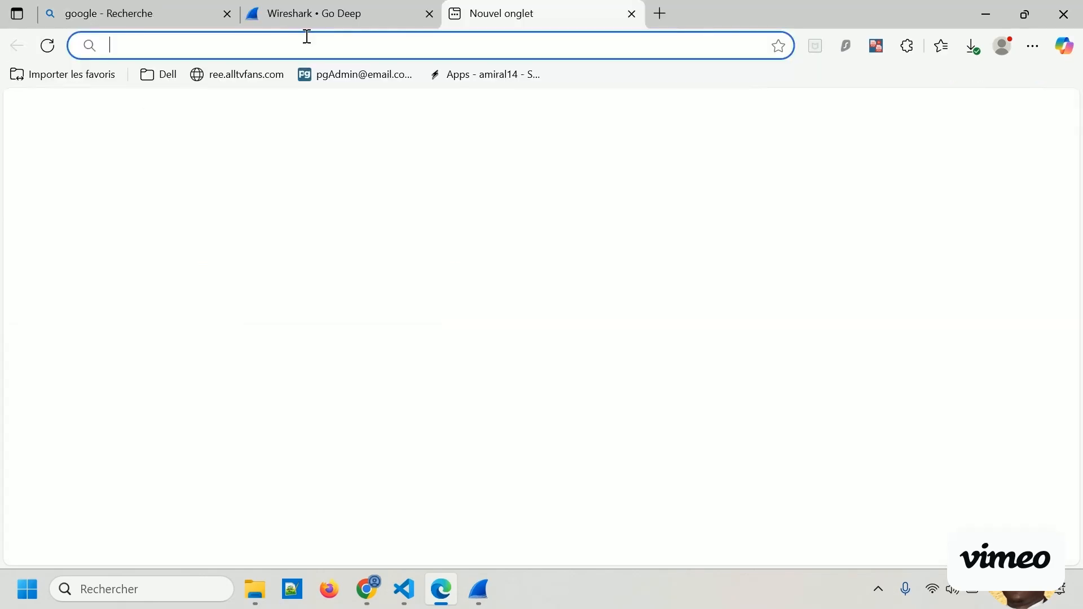
key(ctrl+v)
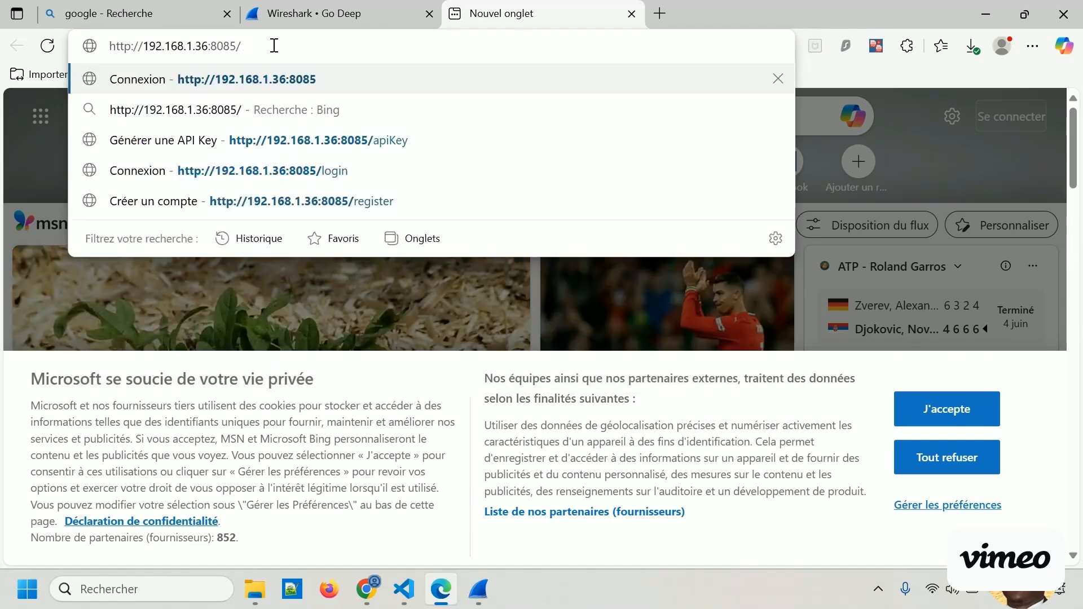
key(BackSpace)
key(Return)
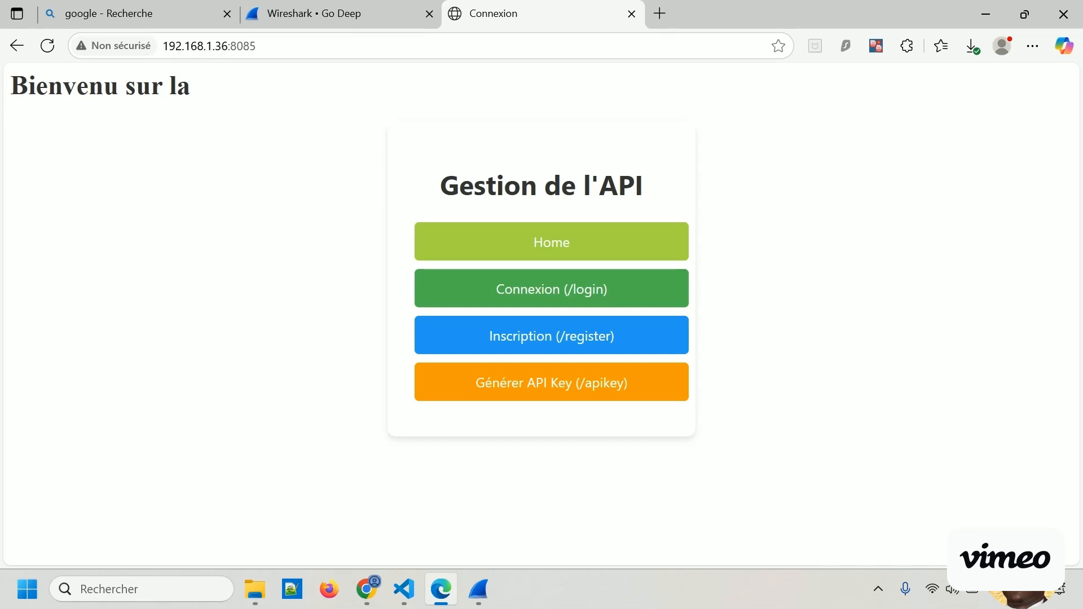
Switch to Wireshark, replace the display filter with tcp.port == 8085, and select the HTTP/1.1 200 OK (text/html) packet.
key(alt+Tab)
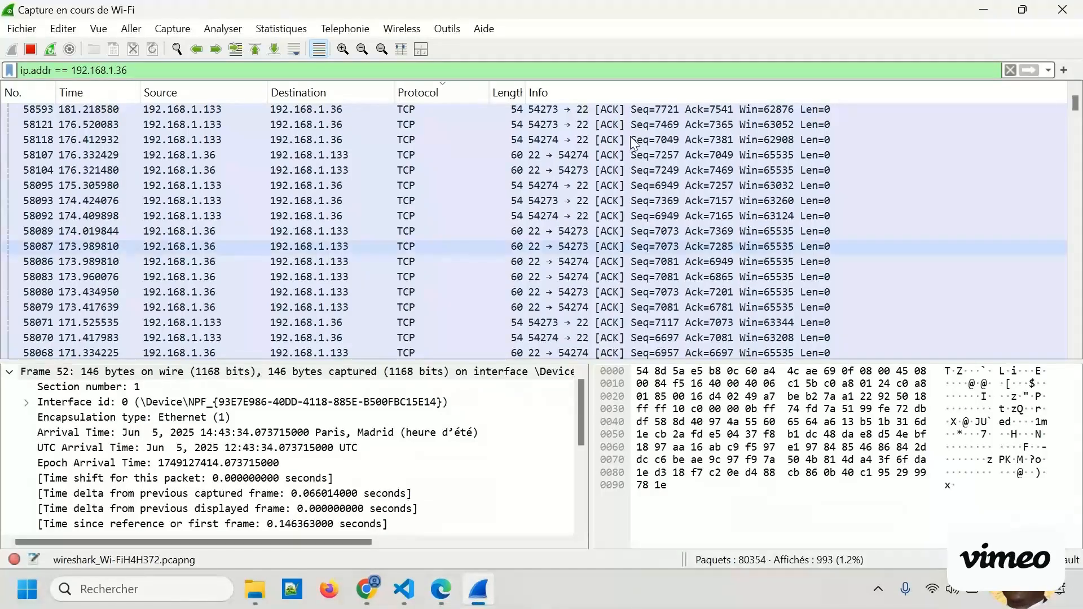
key(alt+Tab)
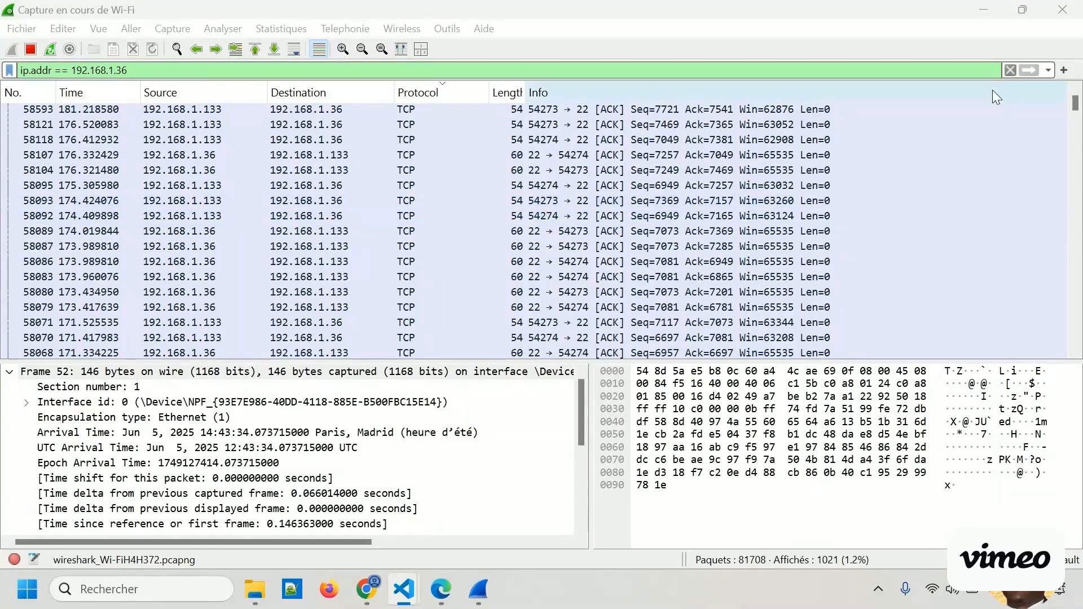
click(1010, 70)
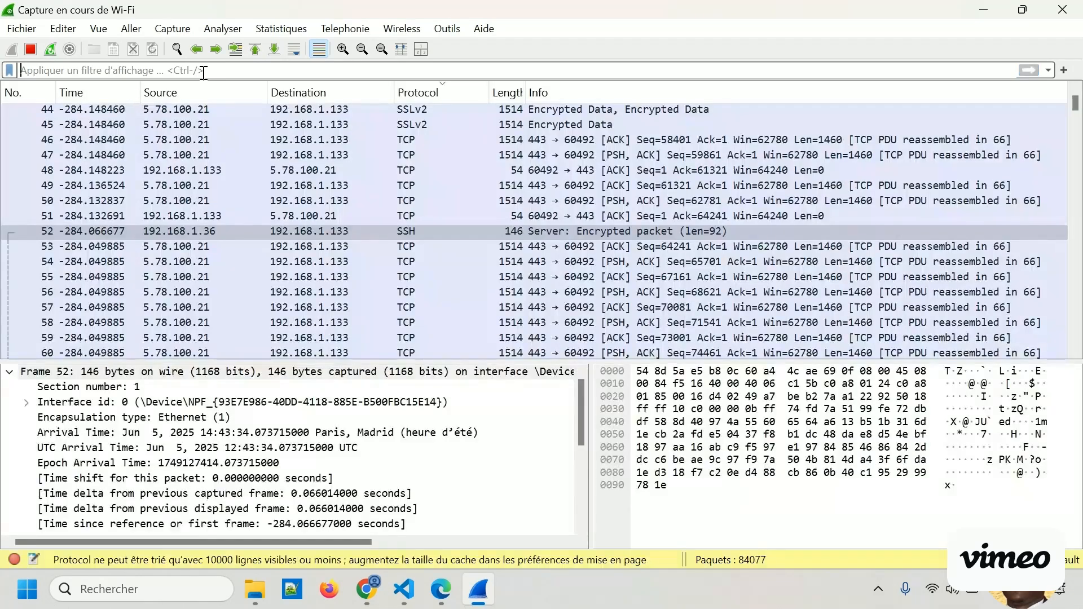
click(204, 71)
text(tcp.port == 8085)
key(Return)
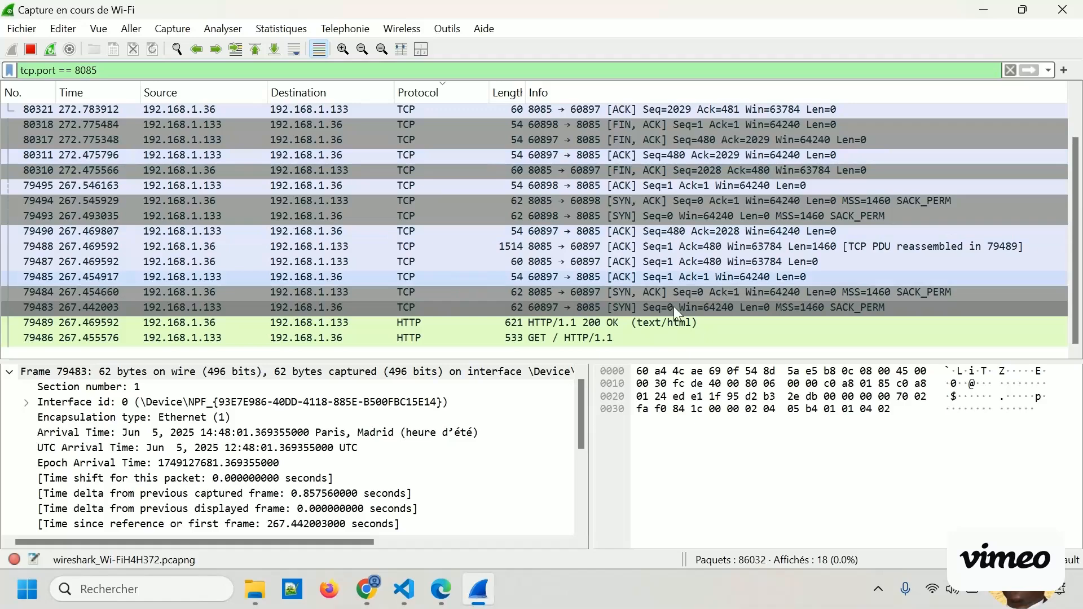
click(594, 324)
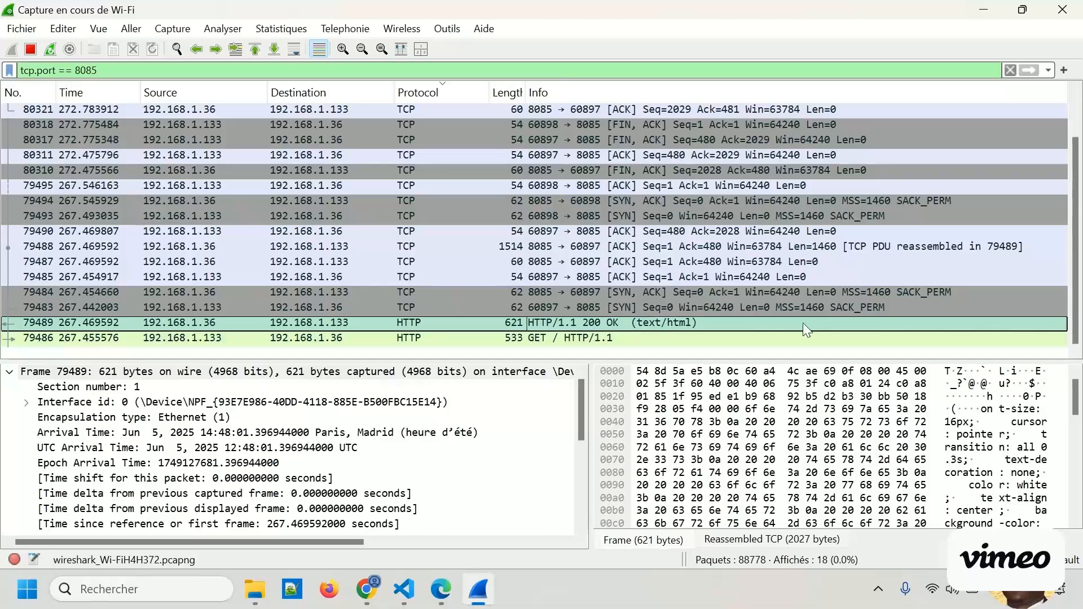
click(1030, 69)
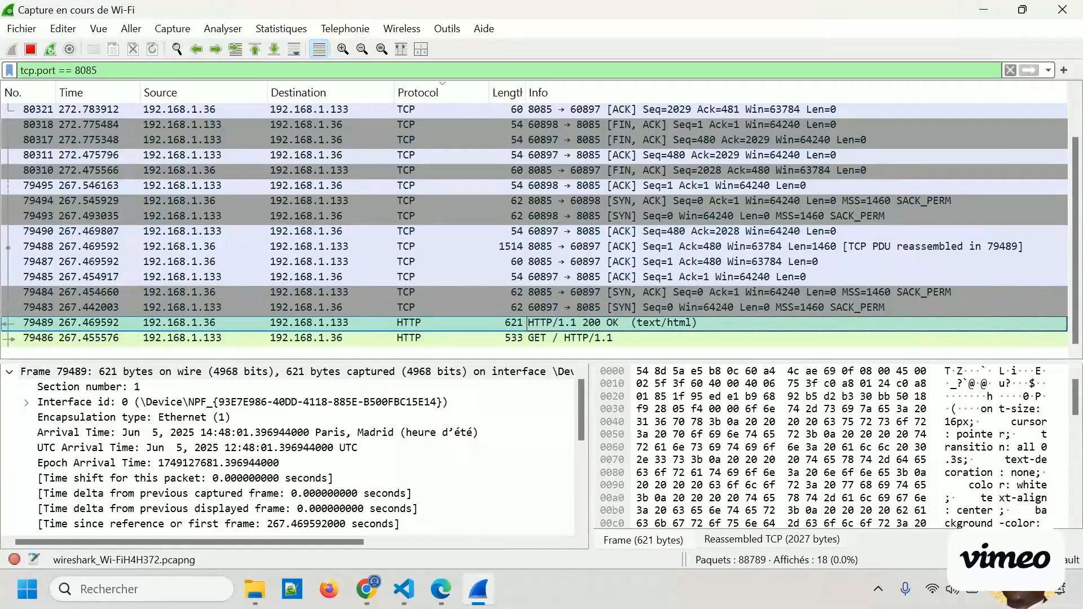
Switch to Edge, open the web app's registration page, and enter tata as the username.
key(alt+Tab)
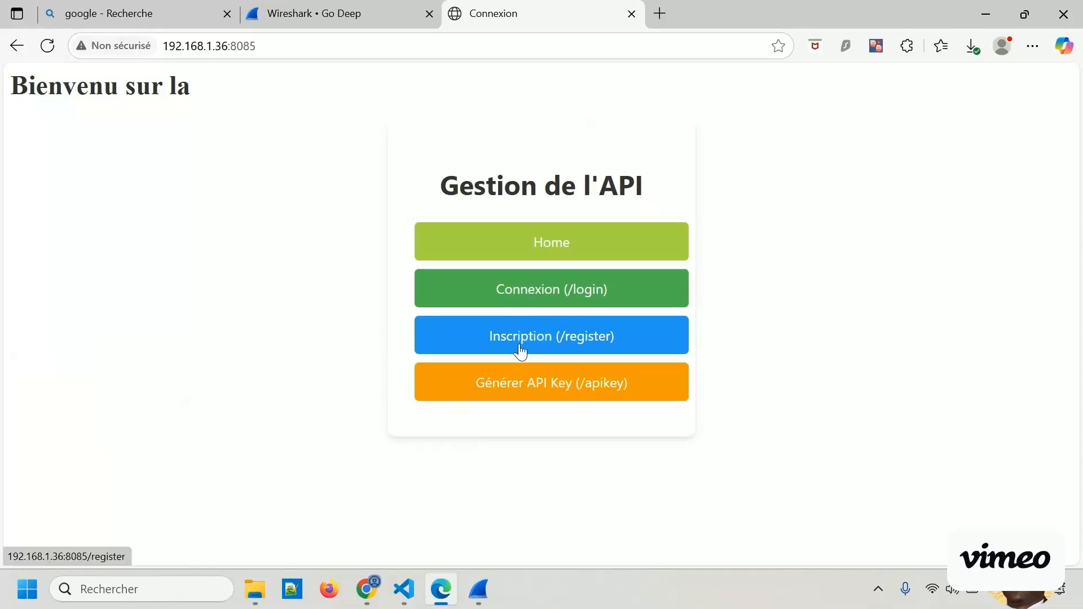
click(537, 340)
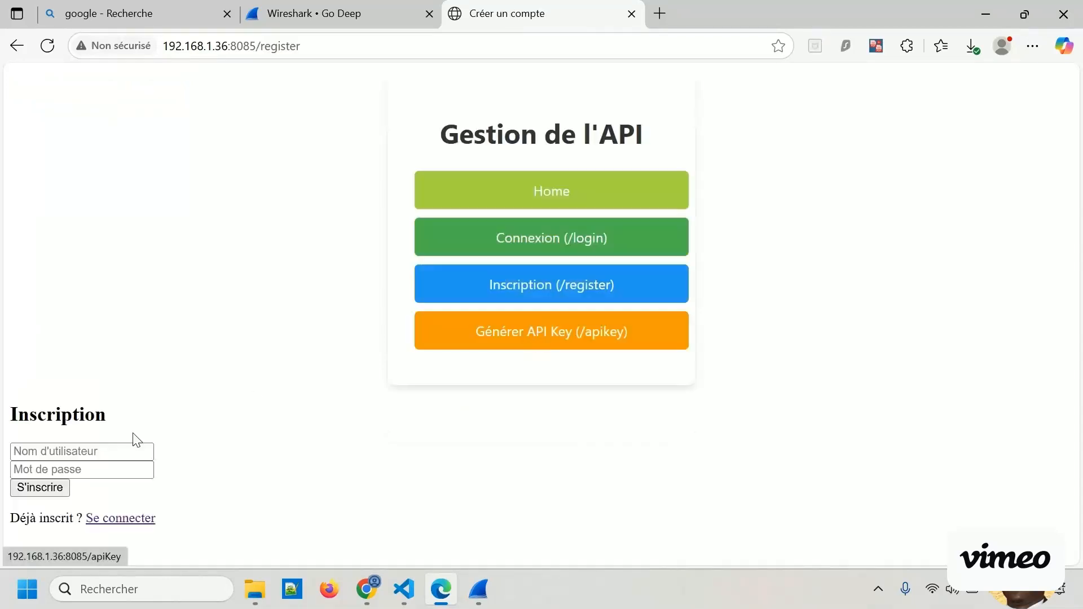
click(109, 452)
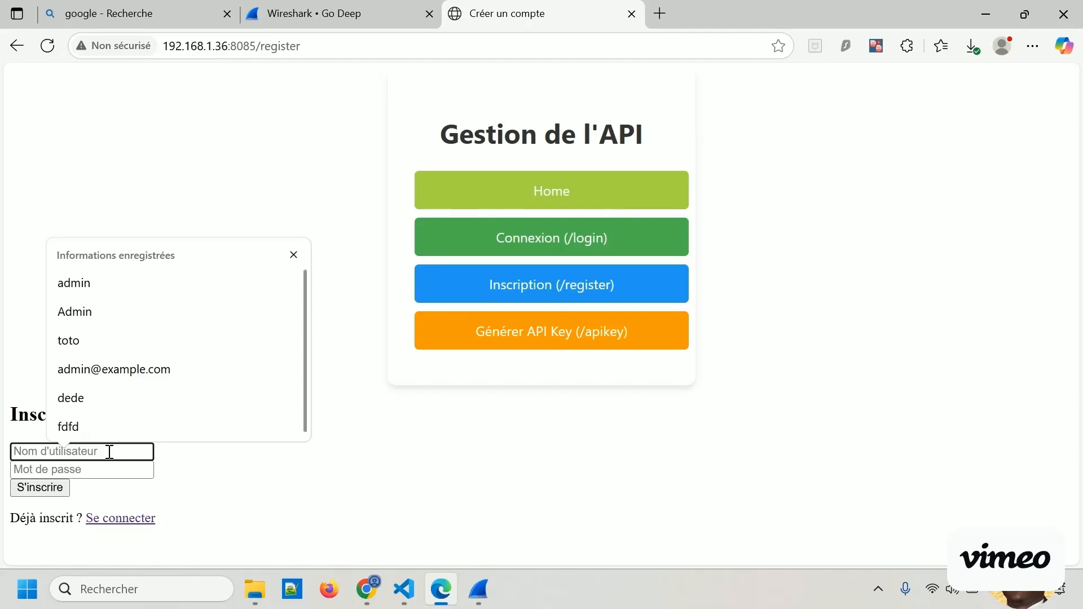
text(tata)
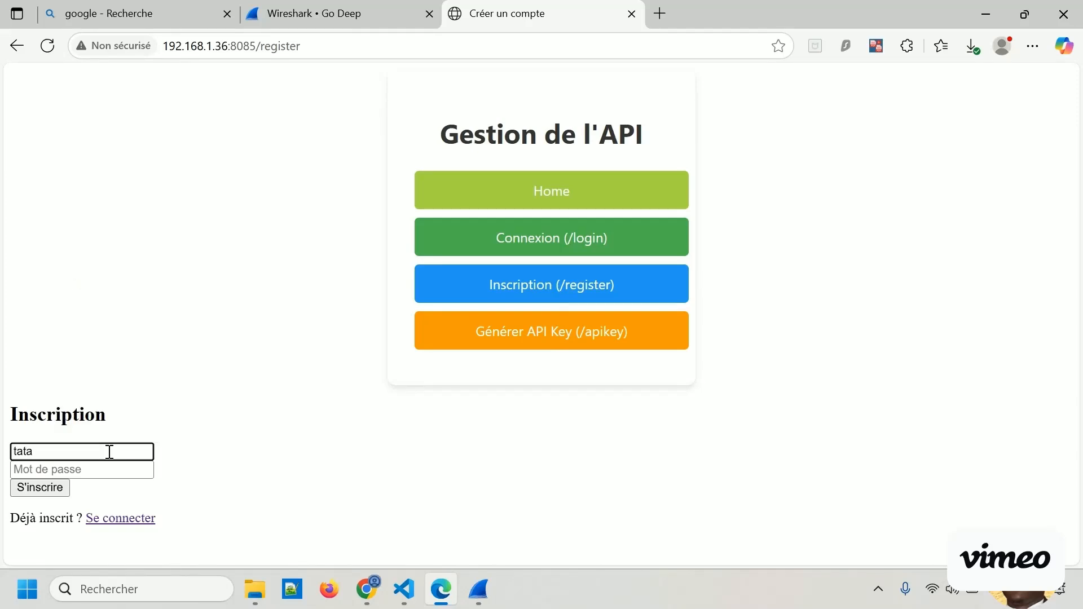
Enter the account password, check it in plain text, submit the registration, and dismiss the browser's offer to save it.
click(102, 470)
text(ta)
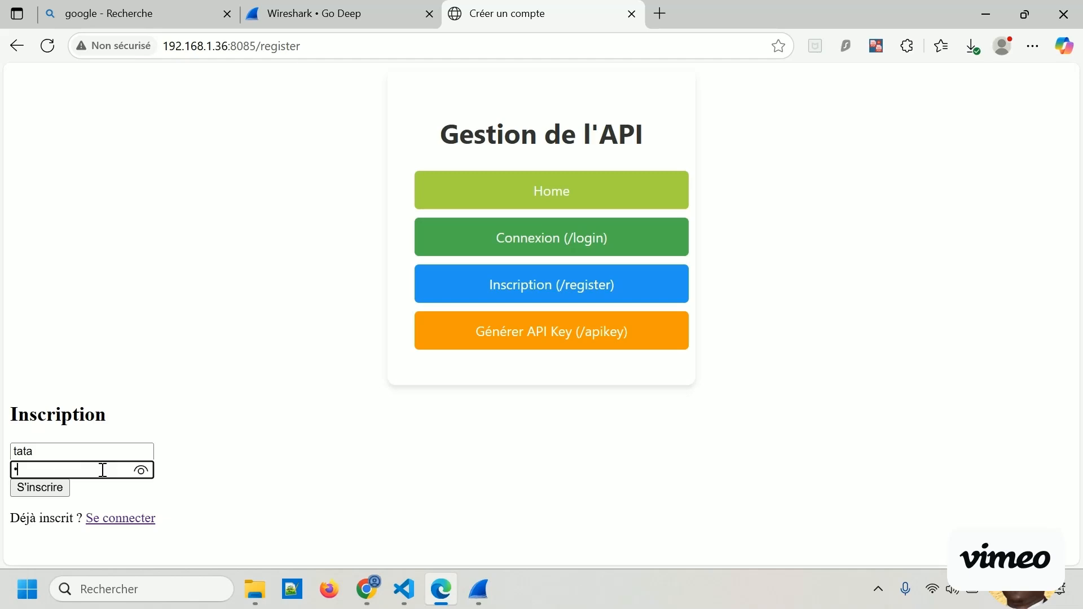
text(tatapassword)
click(141, 470)
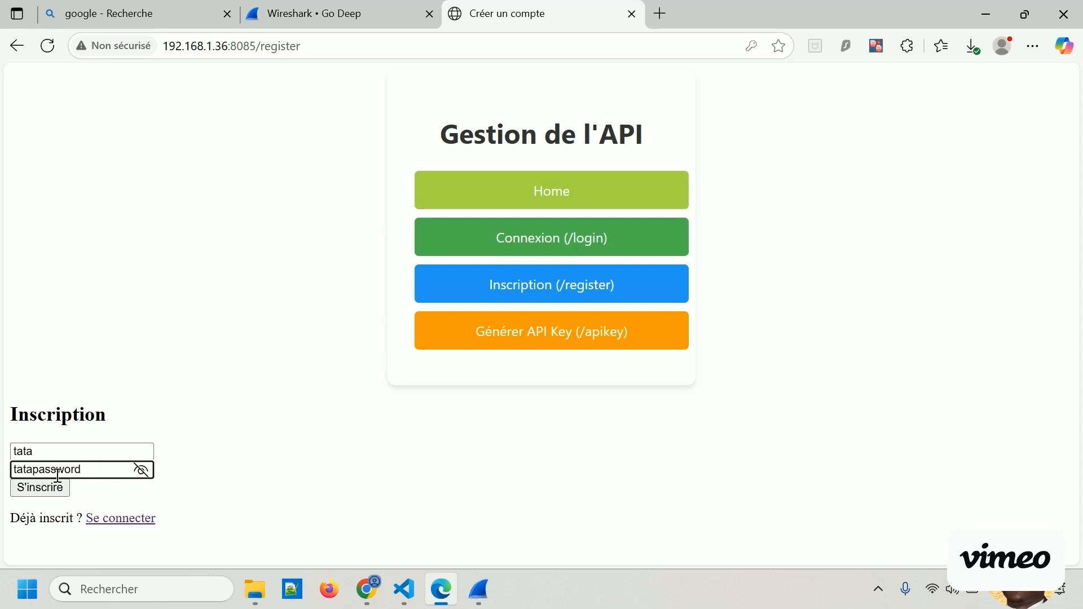
click(141, 470)
click(60, 492)
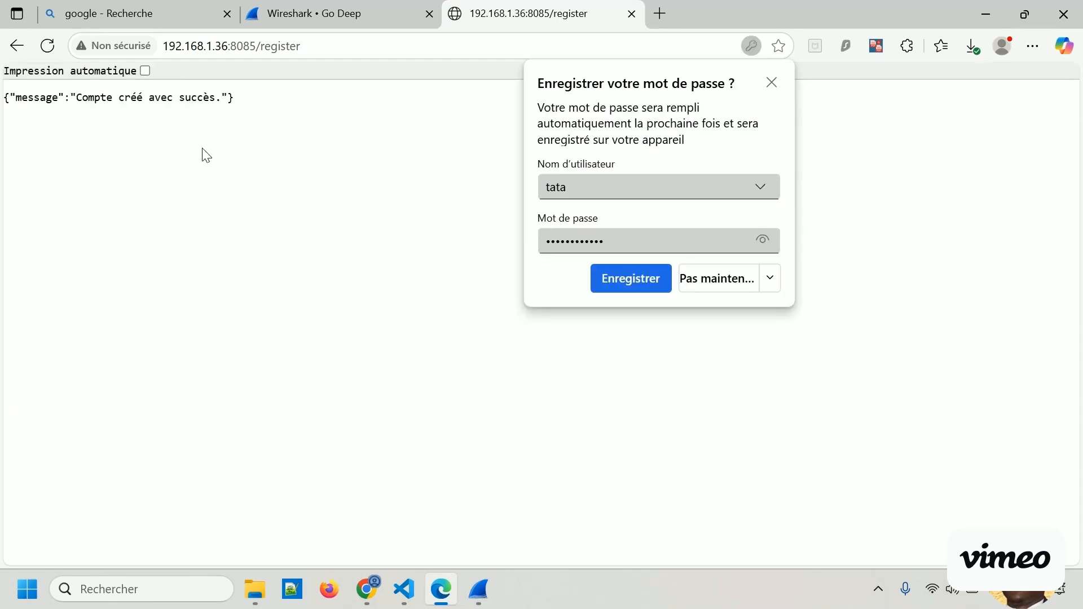
click(772, 83)
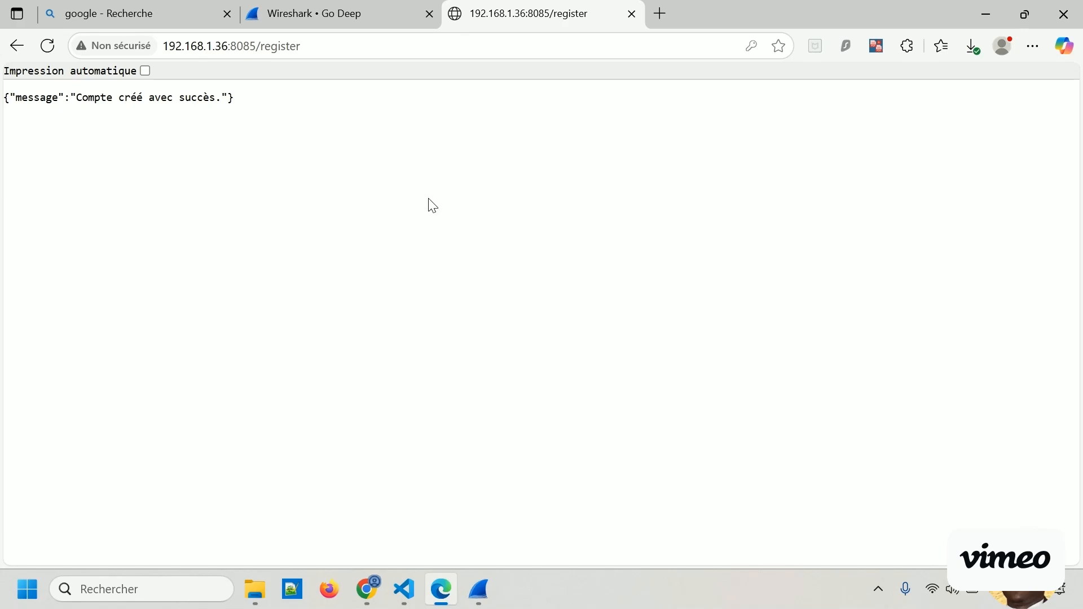
Switch to Wireshark and look through the newly captured port 8085 packets, selecting the SYN, ACK packet 79494.
key(alt+Tab)
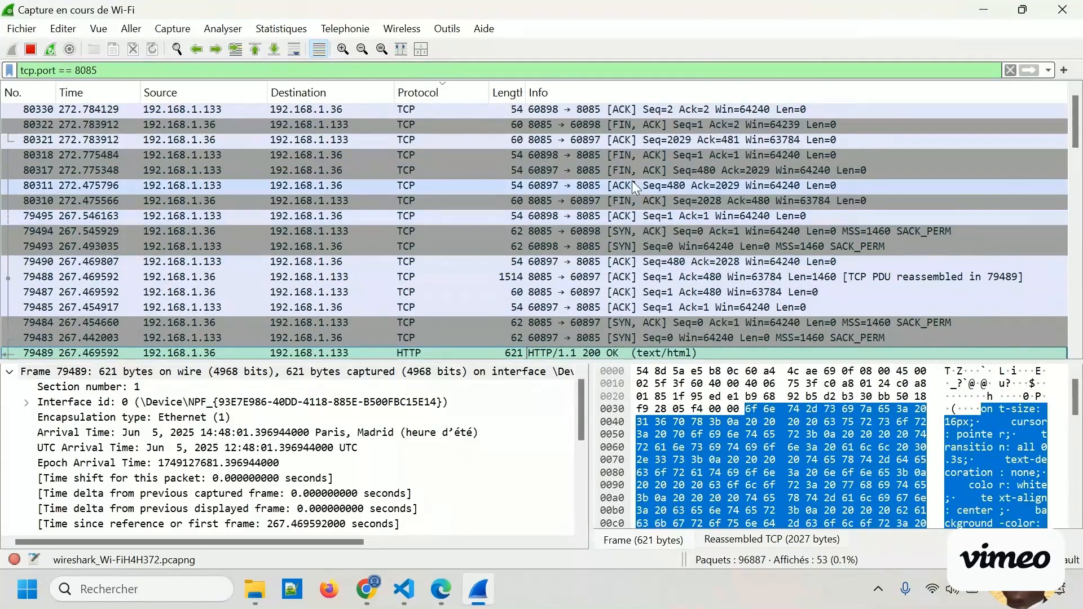
scroll(677, 185, down, 9)
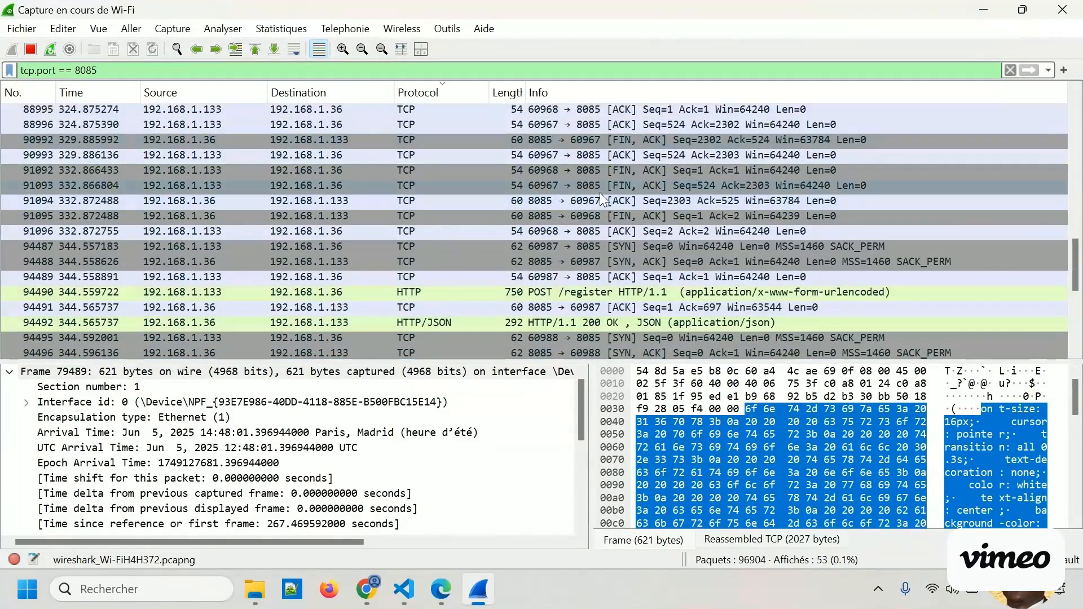
scroll(601, 191, up, 9)
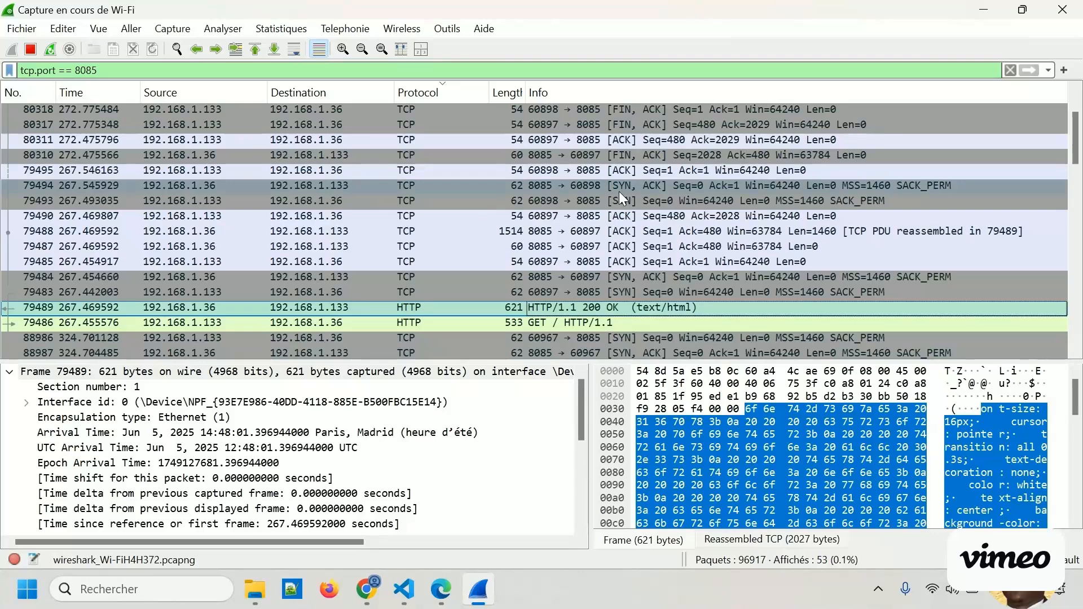
click(620, 191)
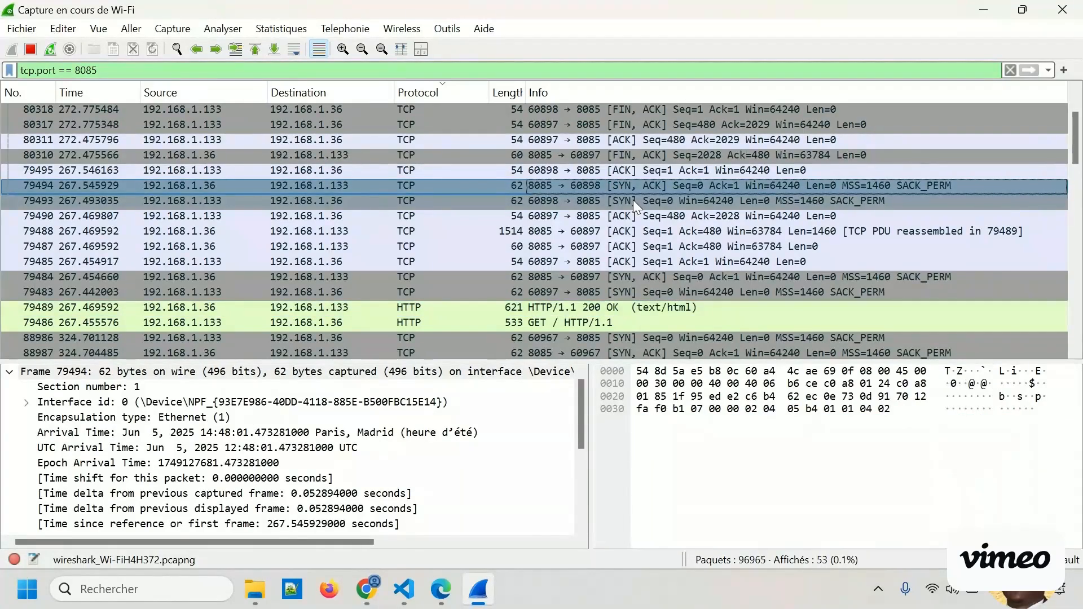
Clear and reapply the tcp.port == 8085 display filter, then sort the packets by protocol in ascending order.
click(362, 71)
key(ctrl+a)
key(ctrl+c)
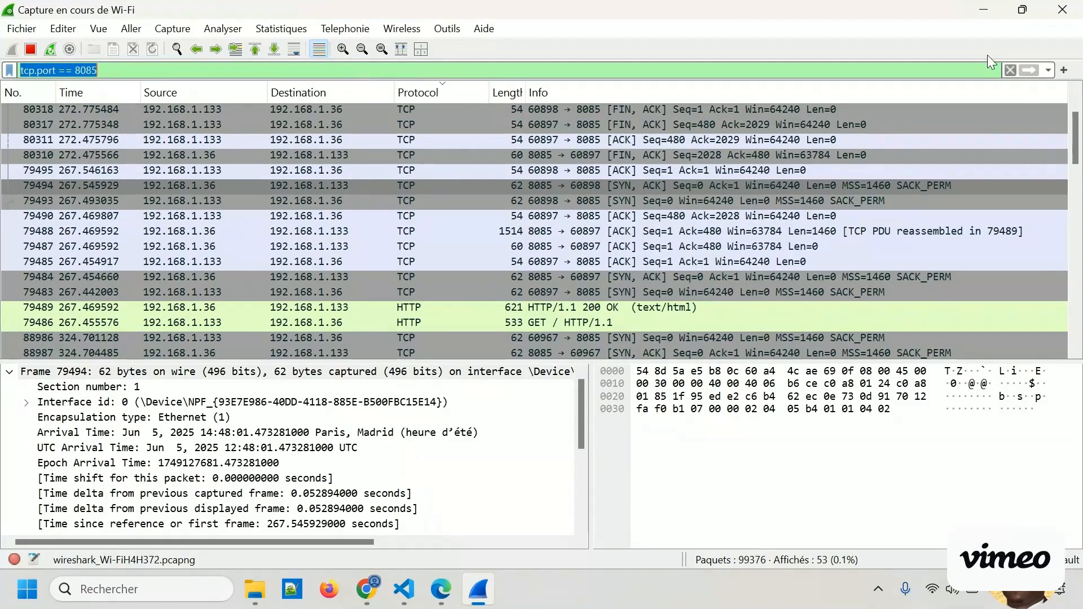
click(1011, 70)
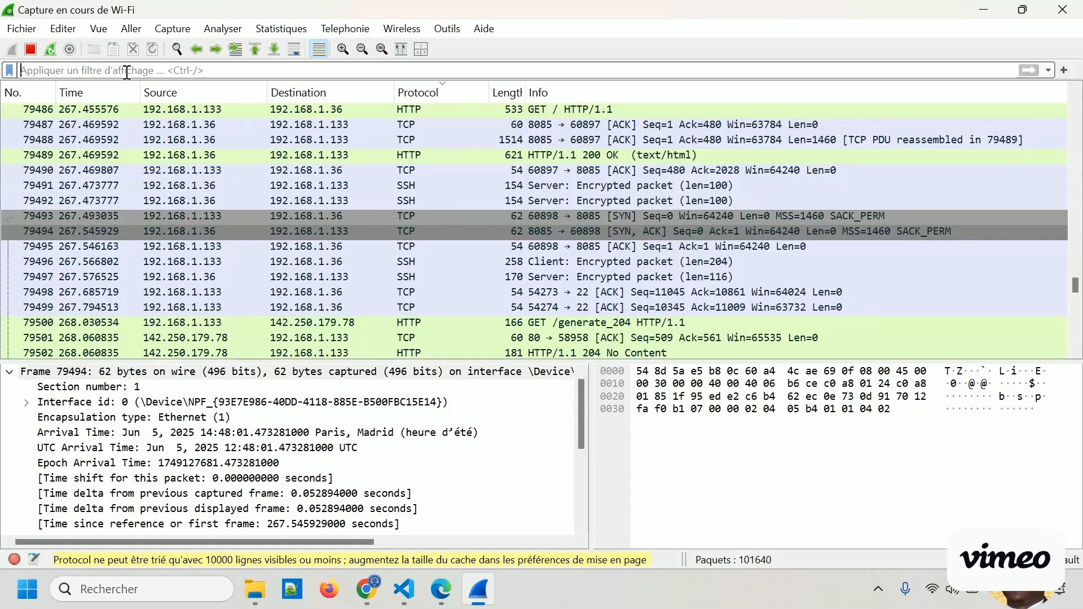
key(ctrl+v)
key(Return)
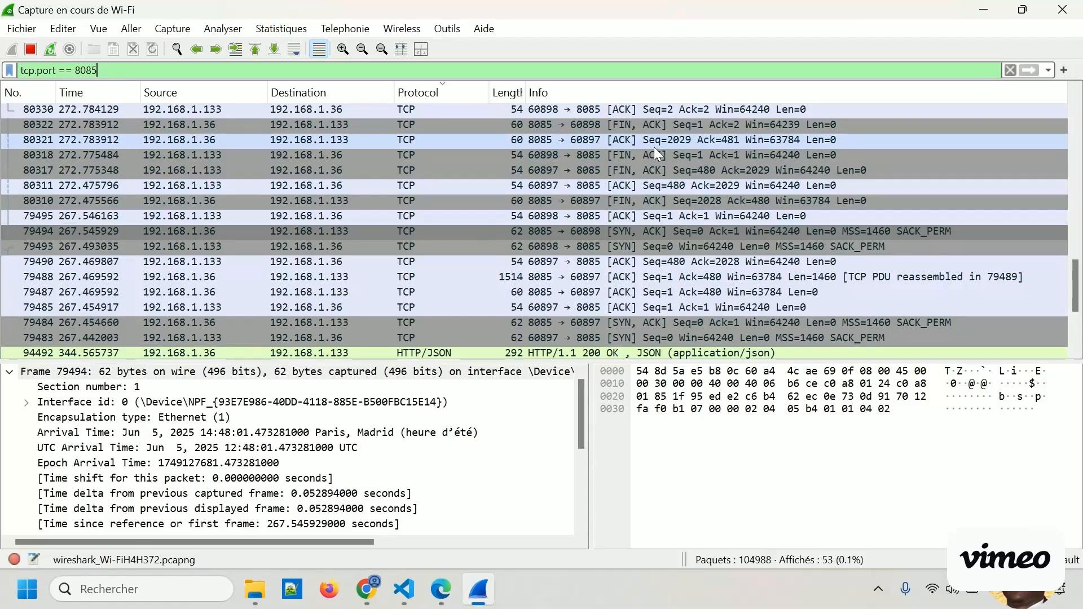
click(457, 92)
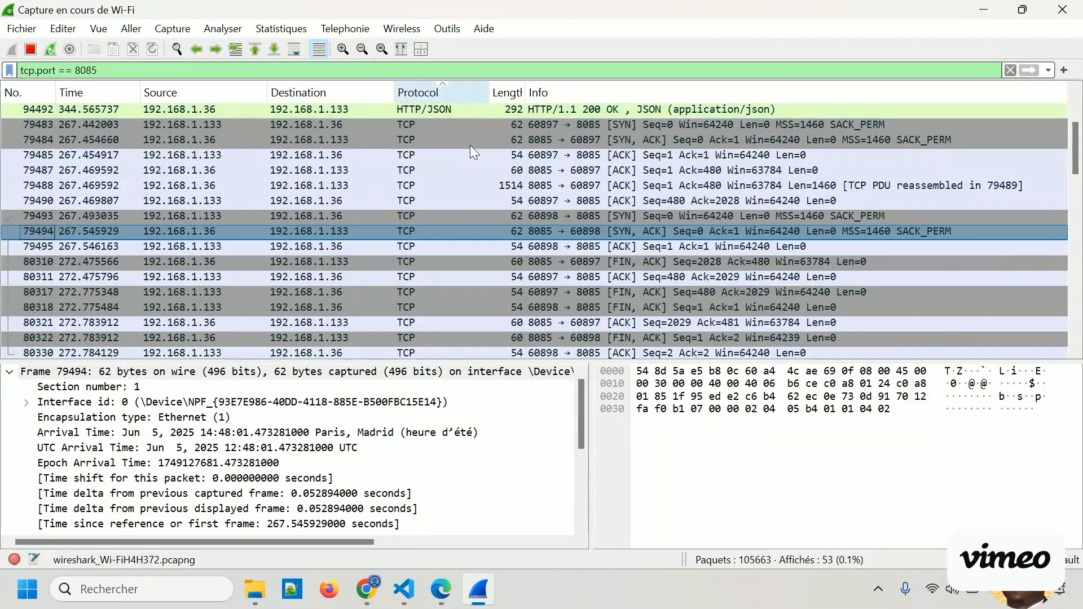
Switch to Edge, load the web app's home page at 192.168.1.36:8085/, and open its registration page.
scroll(480, 164, up, 2)
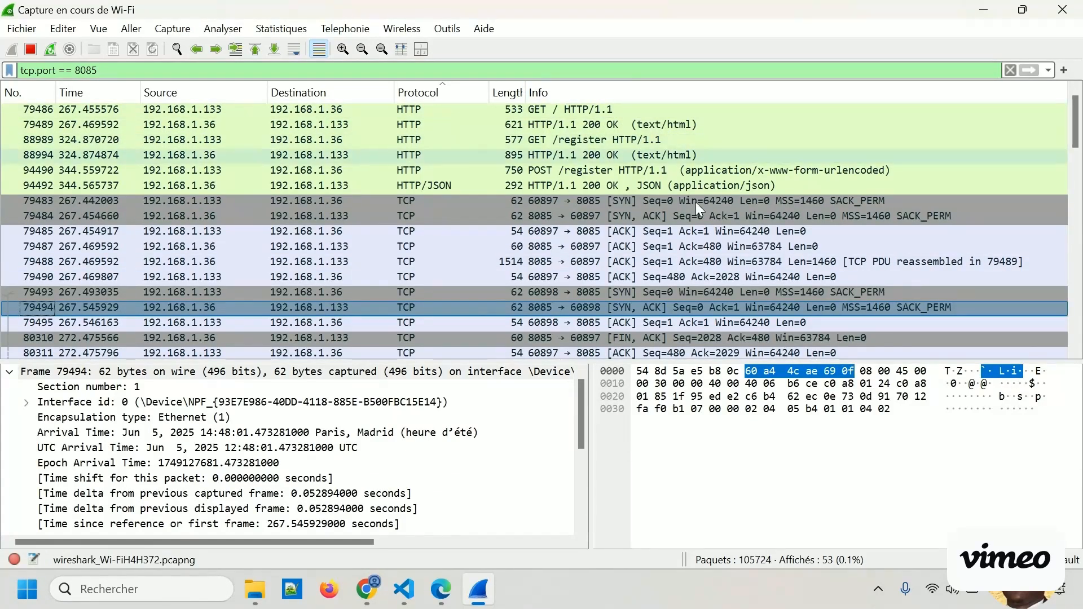
click(441, 590)
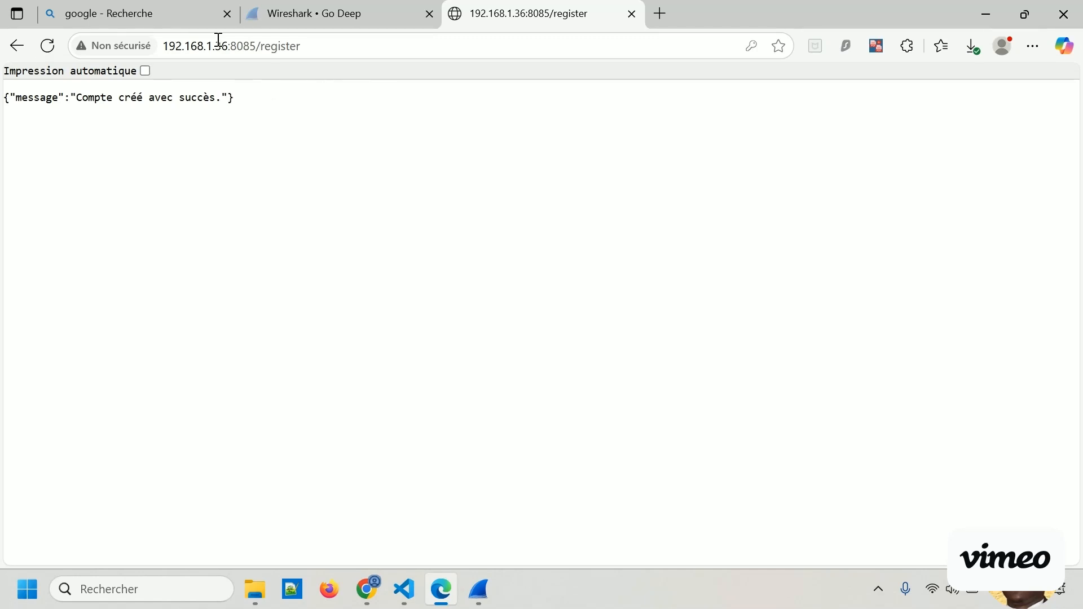
drag(312, 46, 269, 46)
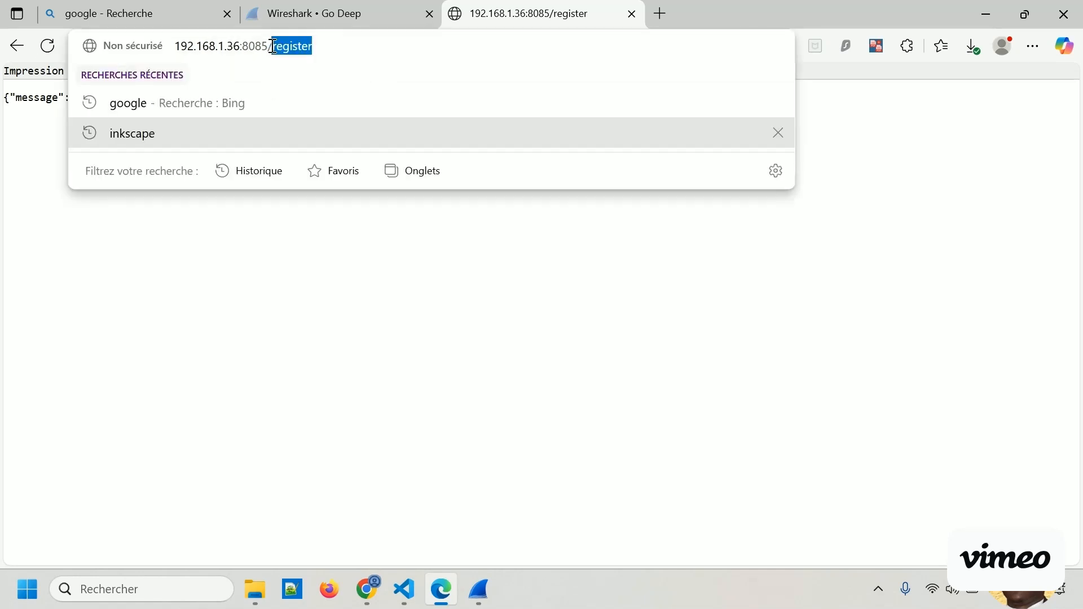
text(/)
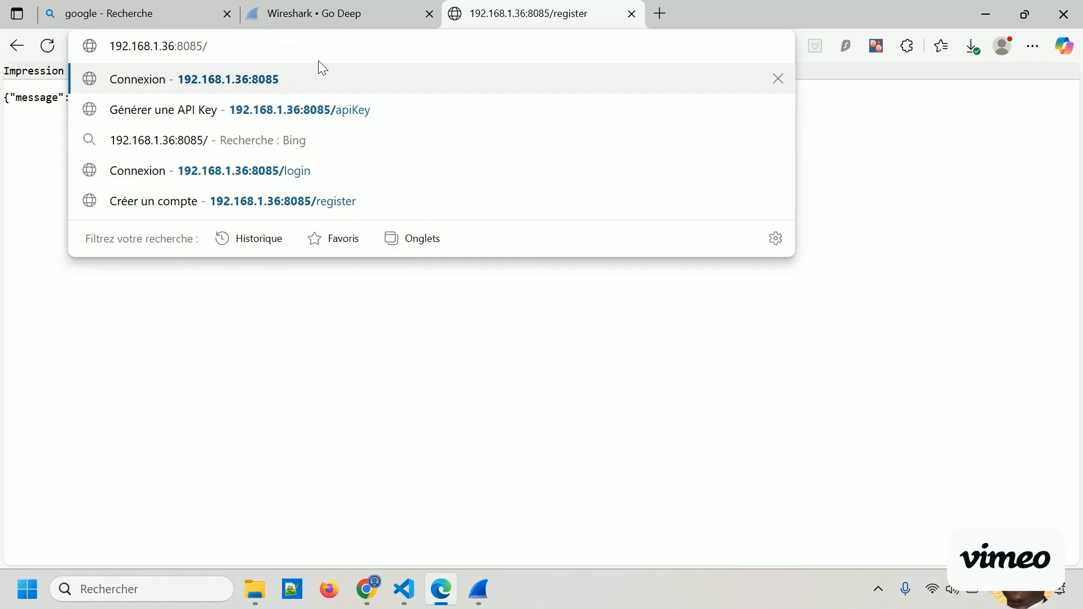
key(Return)
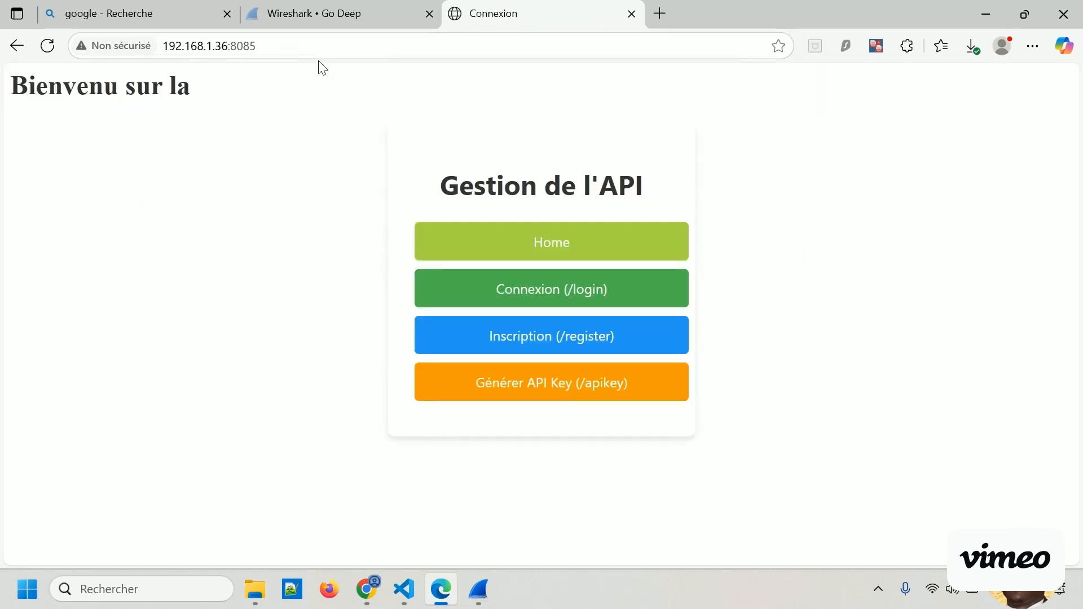
click(556, 350)
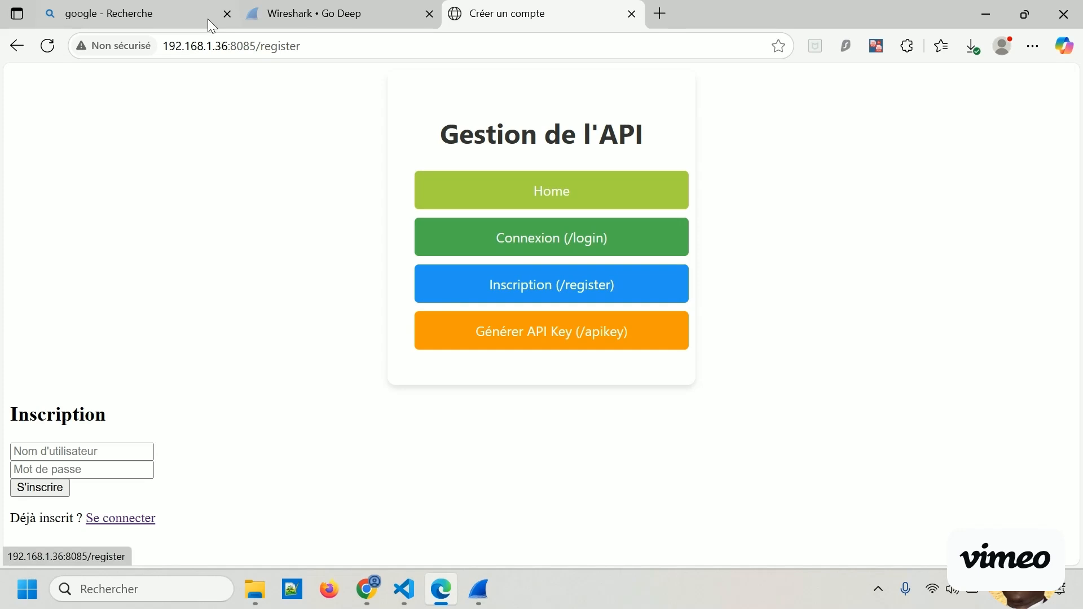
Examine the registration page's address, its /register path, and the username and password fields of the form.
click(202, 44)
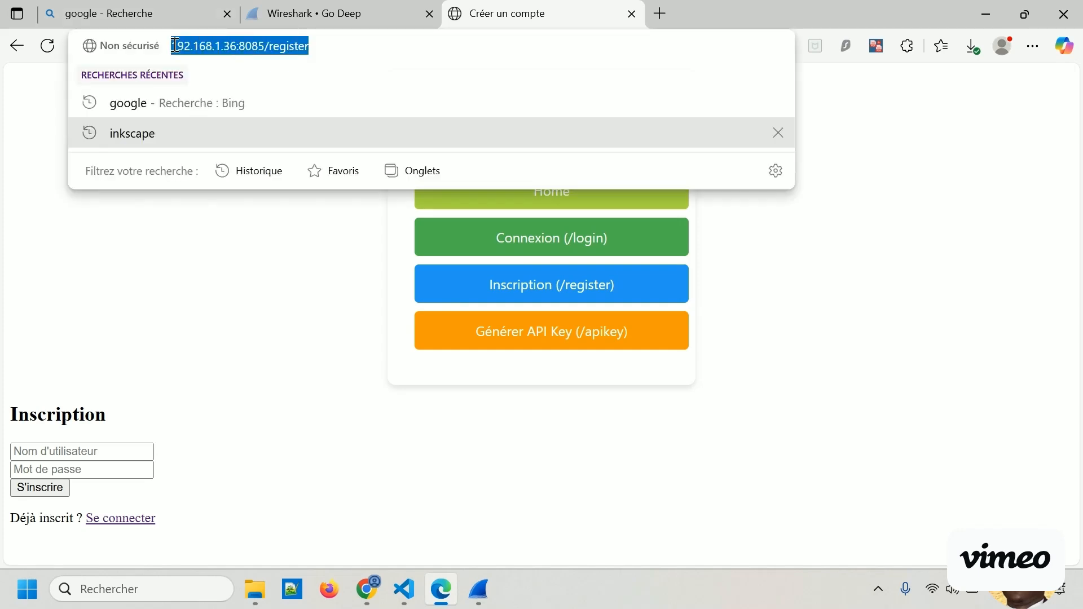
click(270, 251)
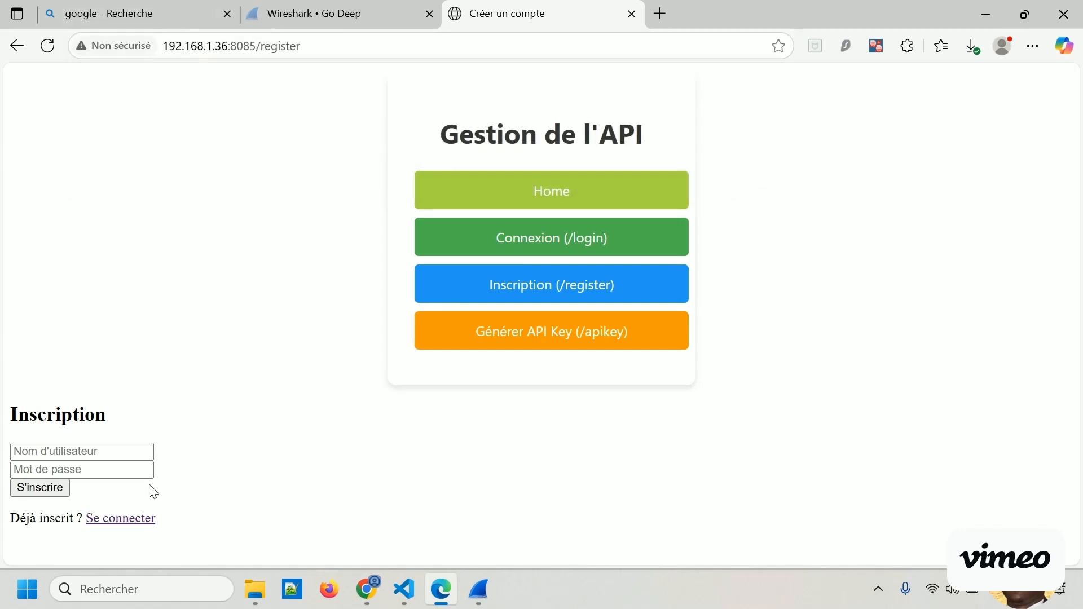
click(138, 450)
click(150, 470)
click(339, 468)
drag(305, 45, 265, 46)
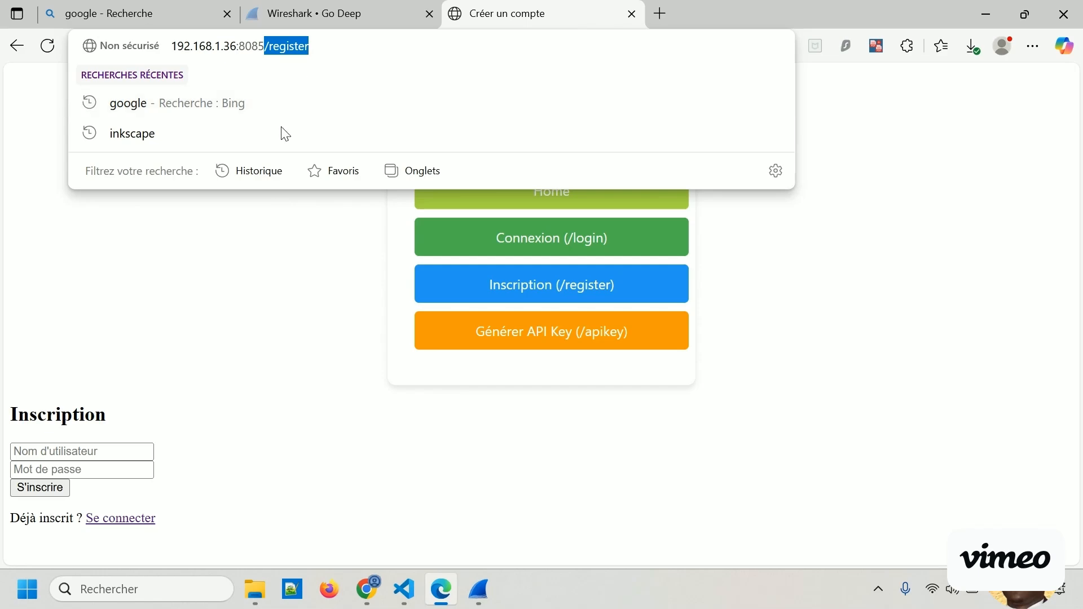
click(293, 360)
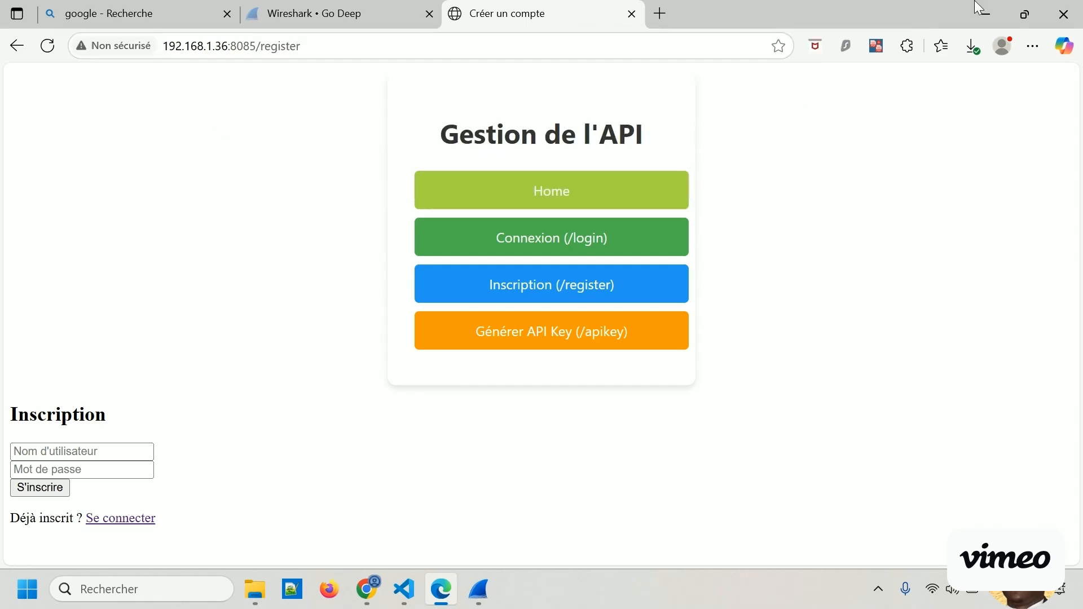
Return to Wireshark and inspect the GET /register packet 88989 and the POST /register packet 94490.
click(986, 14)
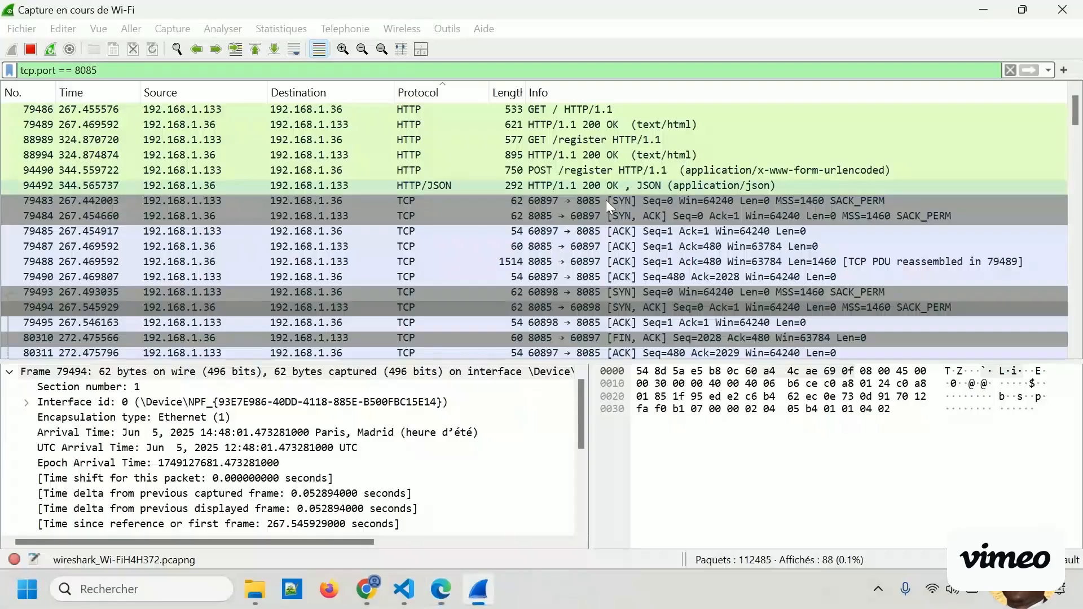
click(578, 142)
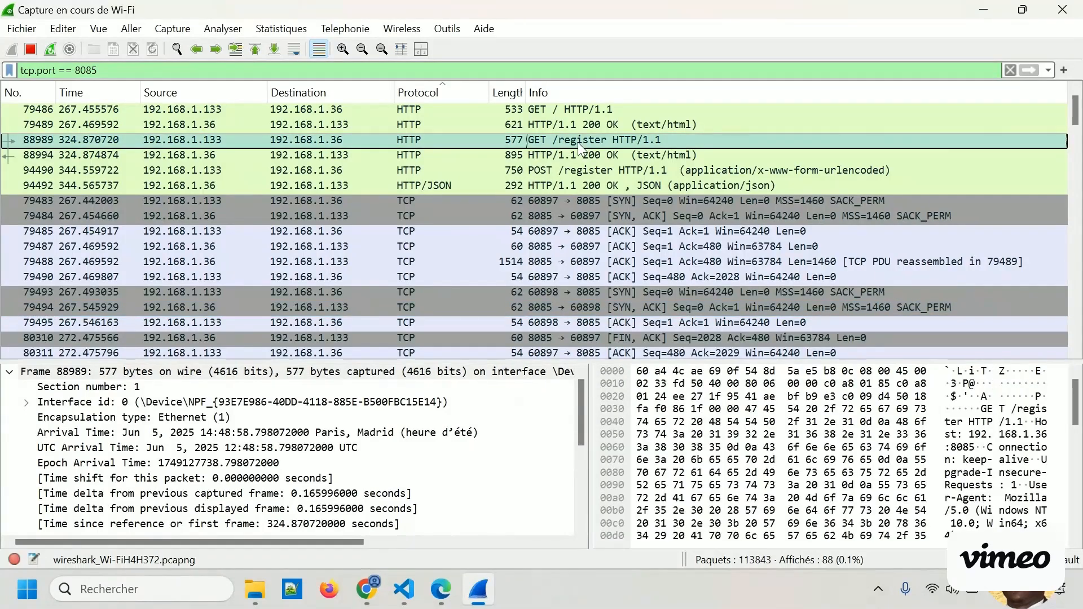
click(587, 171)
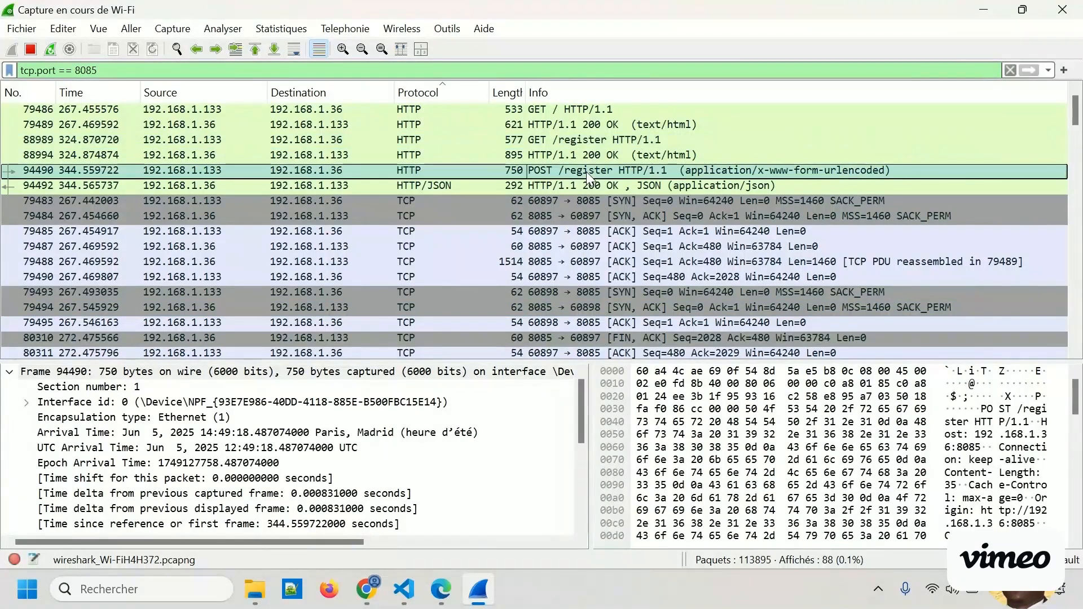
key(alt+Tab)
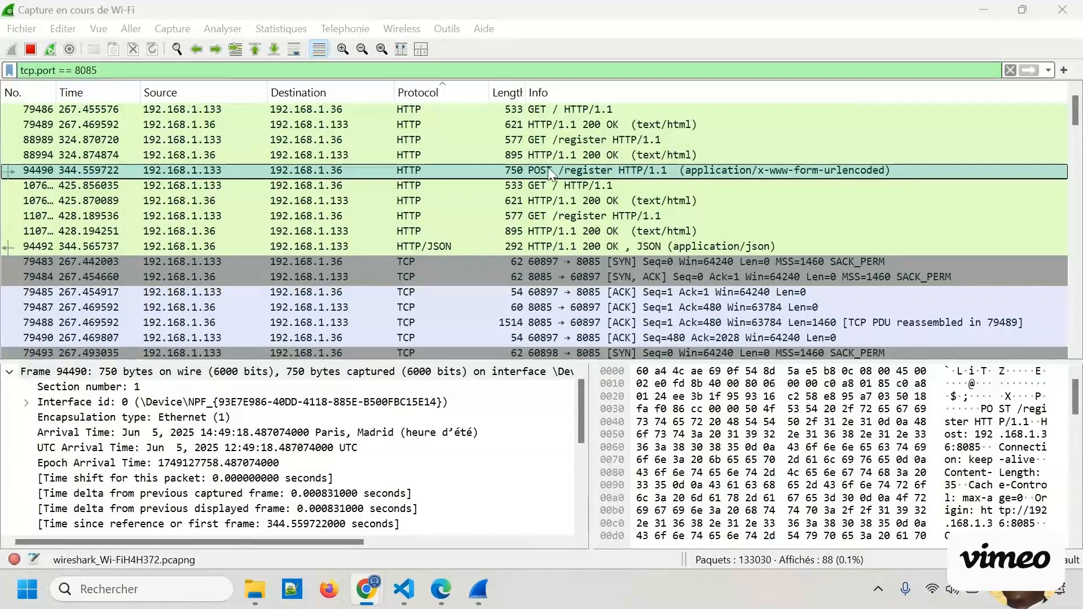
Follow the TCP stream of the POST /register packet 94490.
right_click(514, 173)
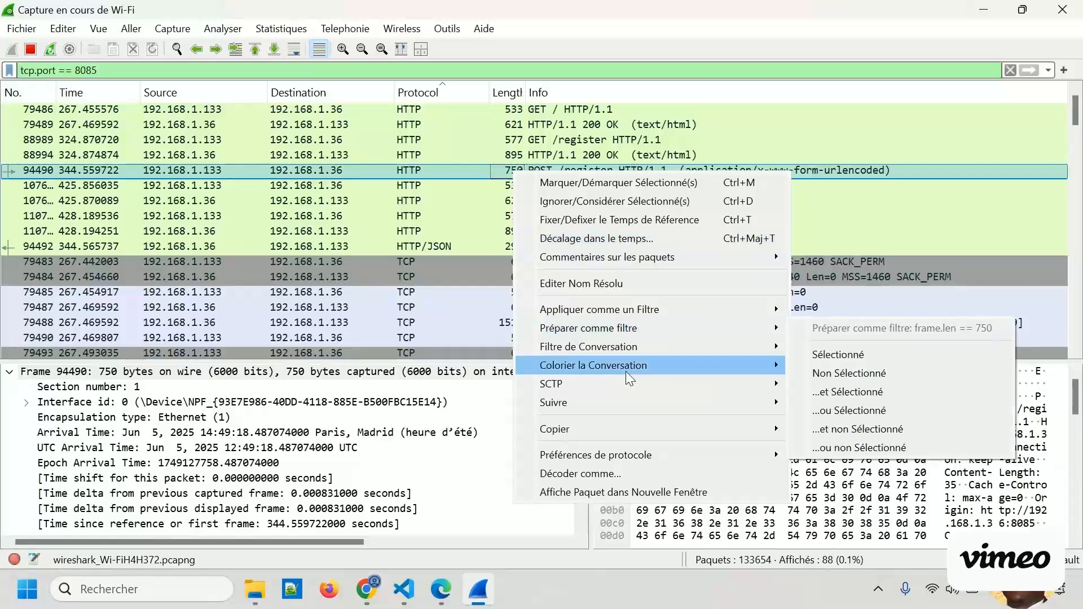
mouse_move(601, 405)
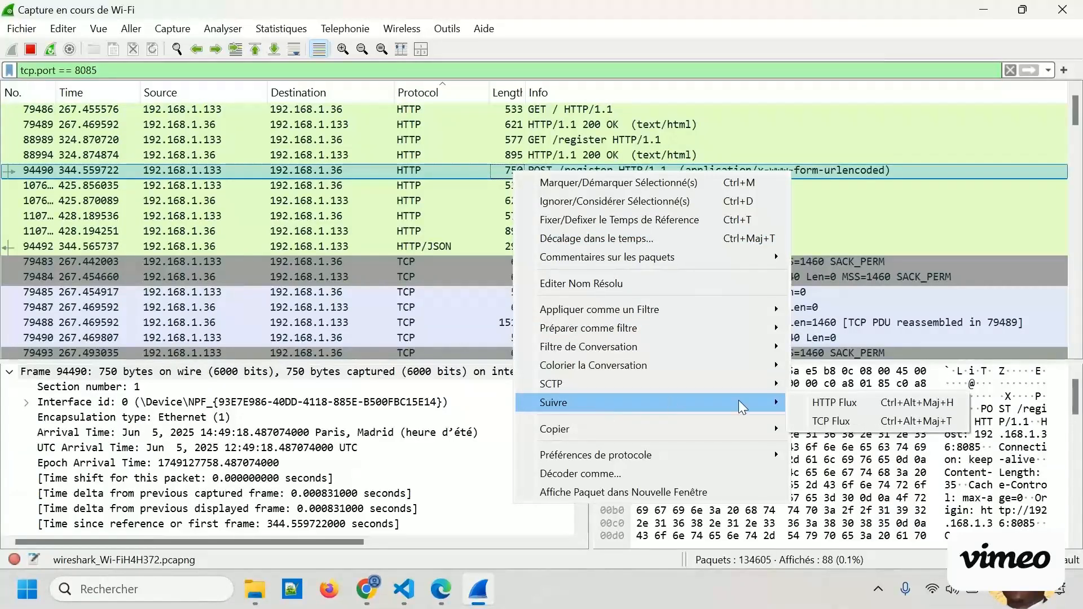
click(837, 423)
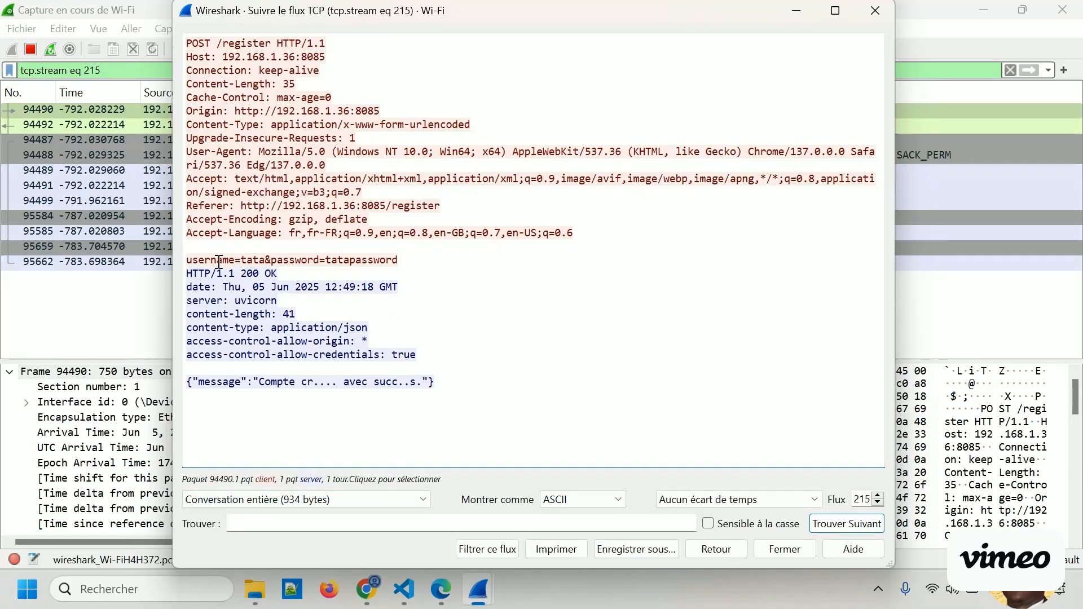
Highlight the submitted username and password in the form data of the followed TCP stream.
drag(265, 260, 243, 261)
drag(326, 260, 278, 261)
click(409, 259)
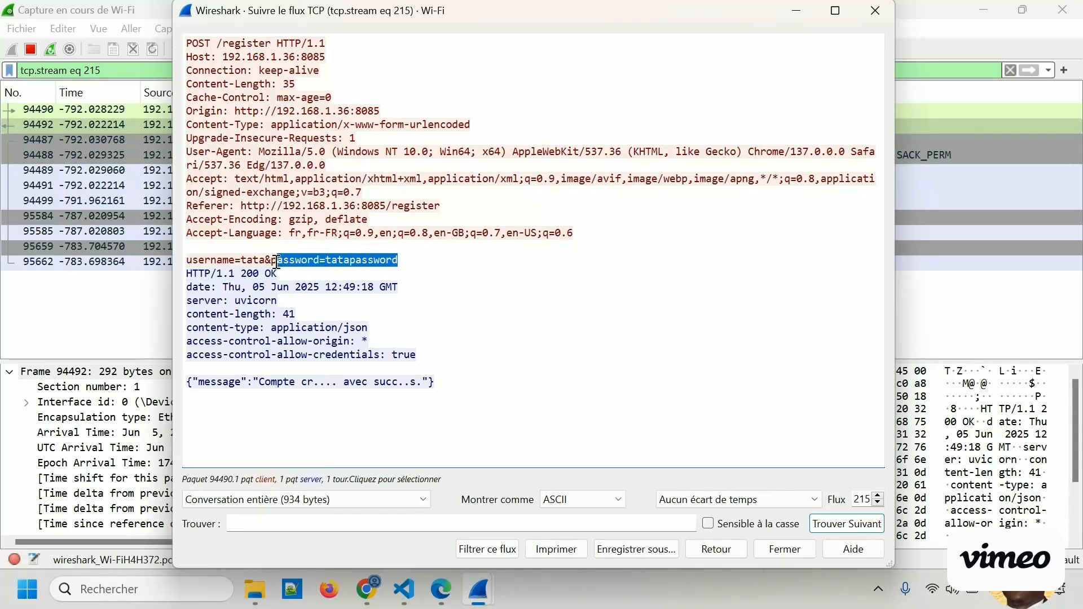
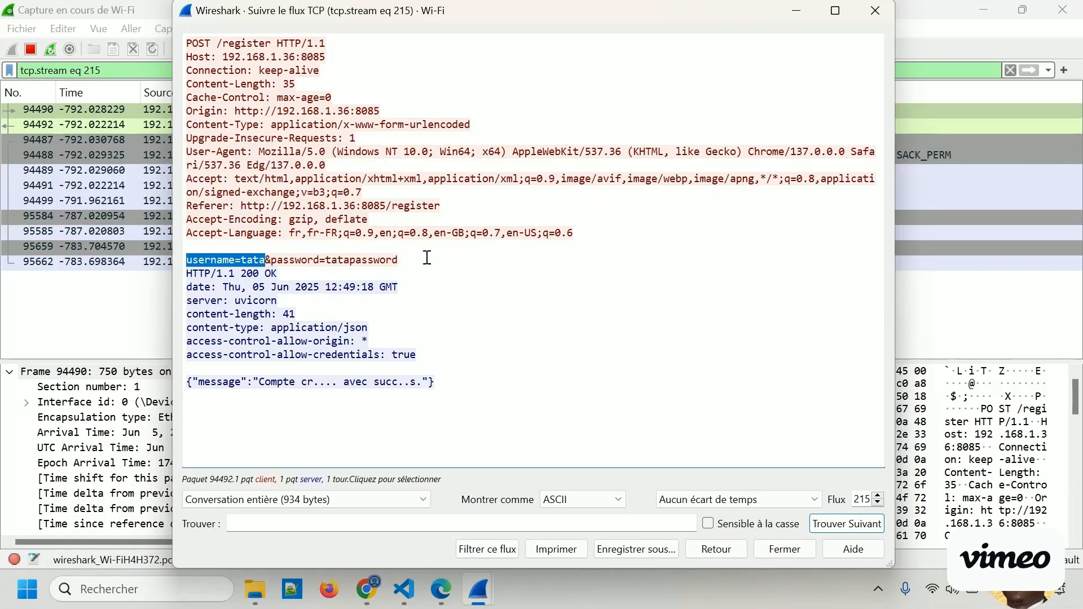
Clear the text selection and examine the plaintext username and password values in the POST /register form data.
click(491, 198)
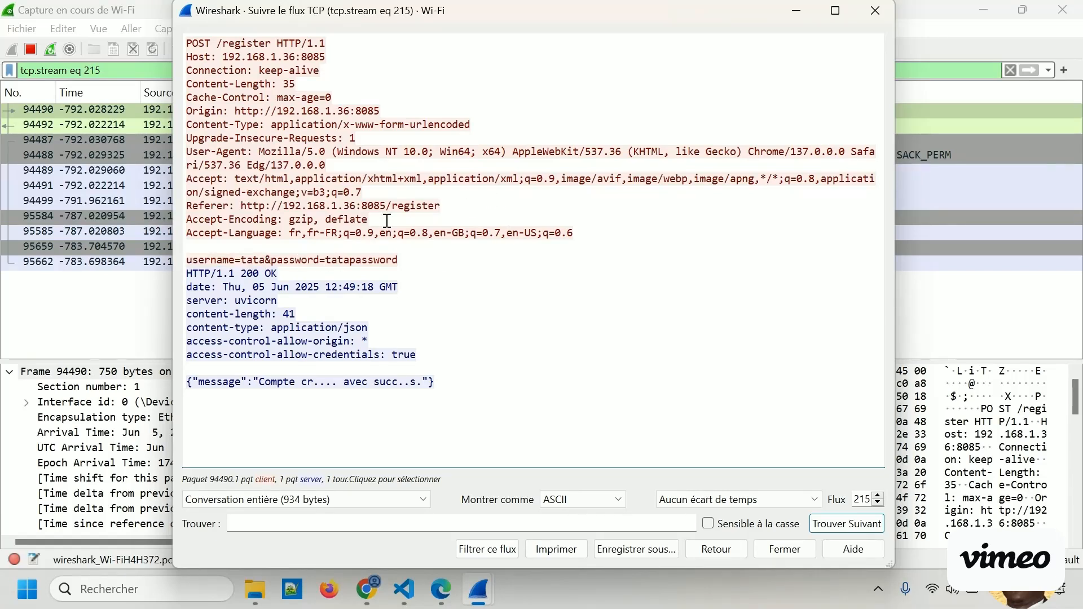
double_click(253, 259)
click(364, 259)
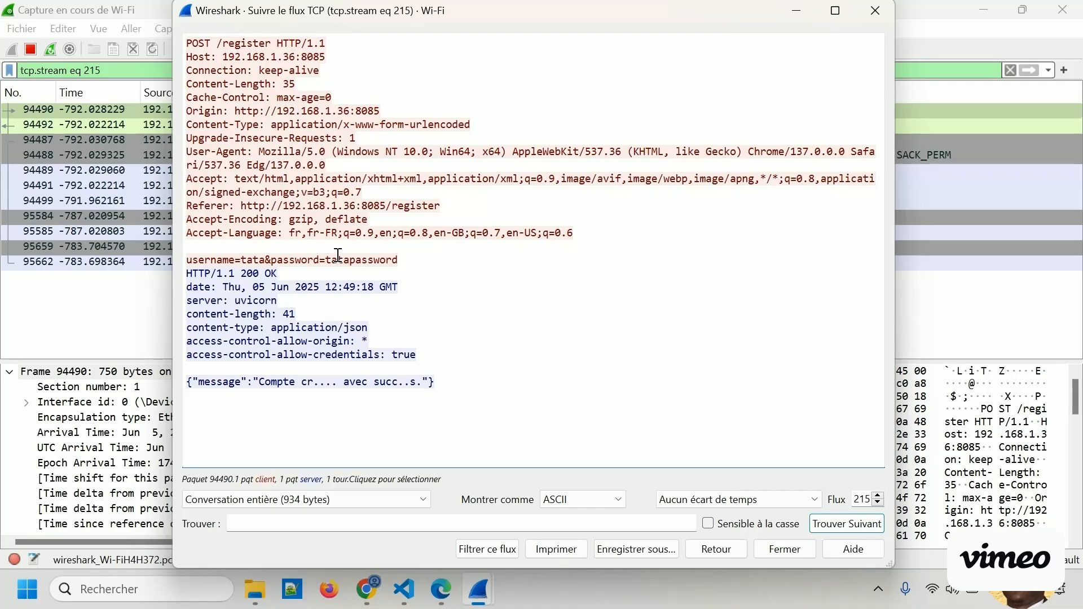
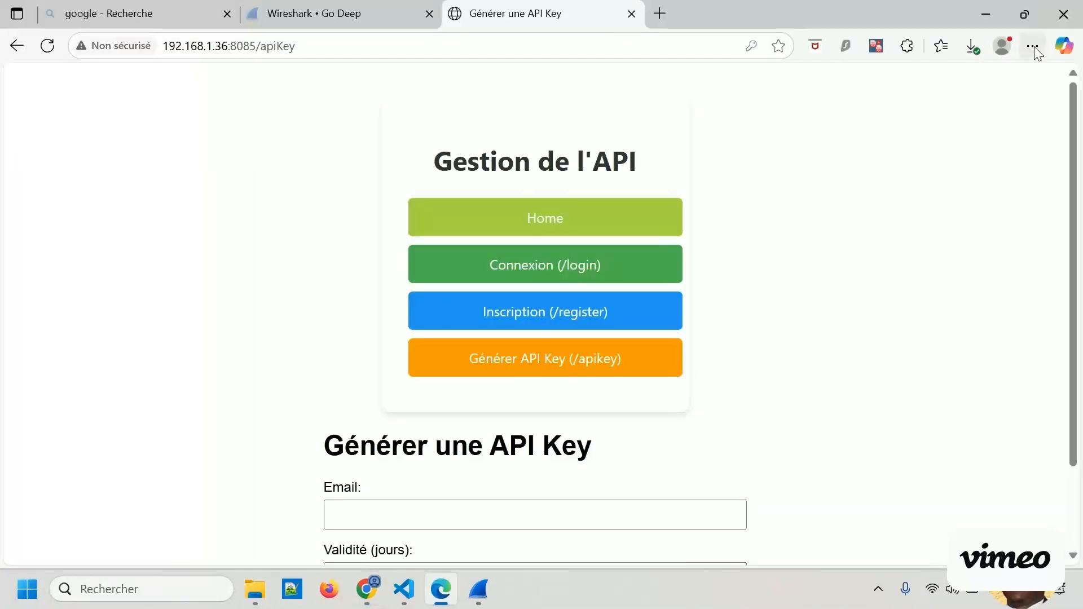
Copy the address 192.168.1.36:8085 and load it in a new InPrivate window.
click(1033, 46)
click(277, 33)
drag(167, 46, 267, 52)
key(ctrl+c)
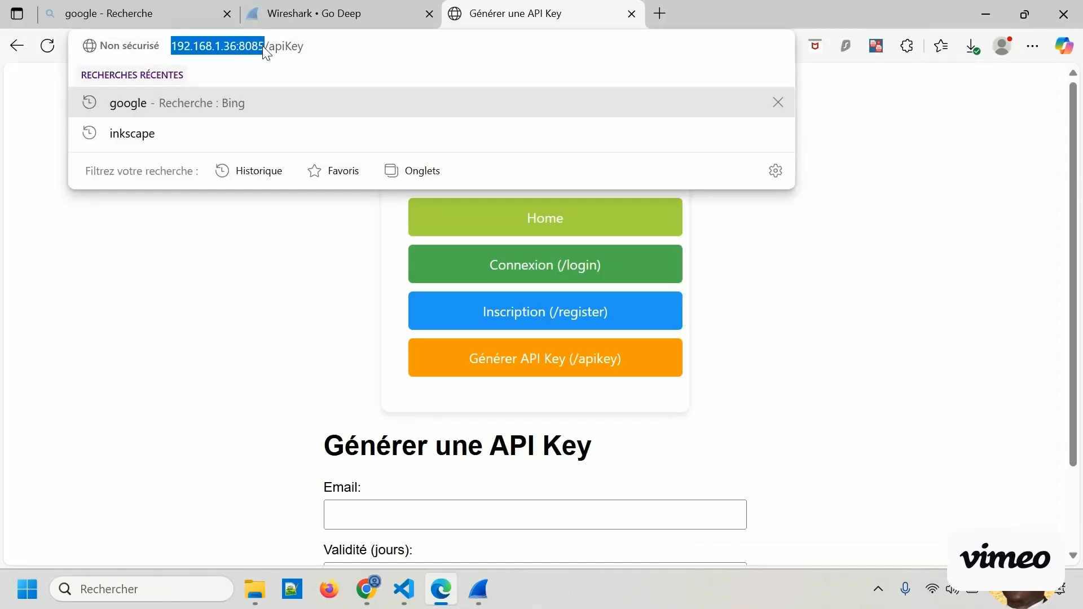
click(899, 201)
click(1032, 54)
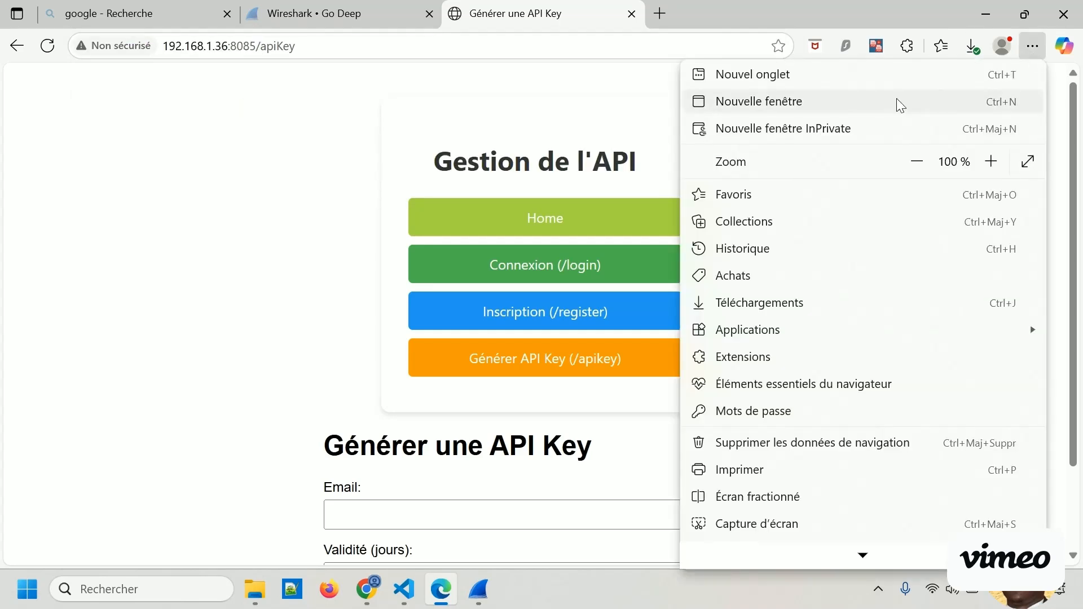
click(851, 129)
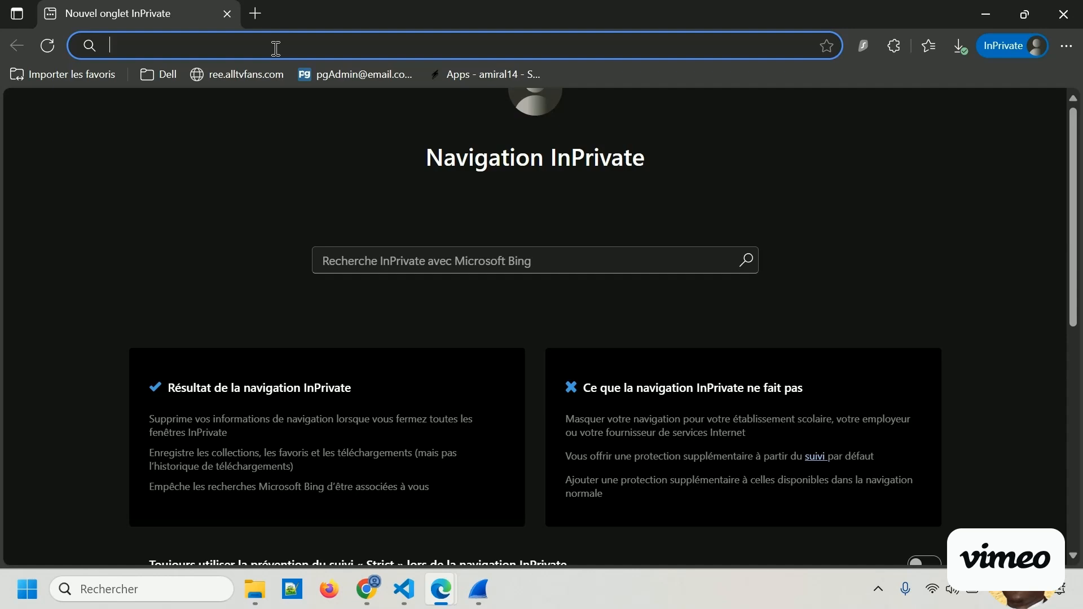
key(ctrl+v)
key(Return)
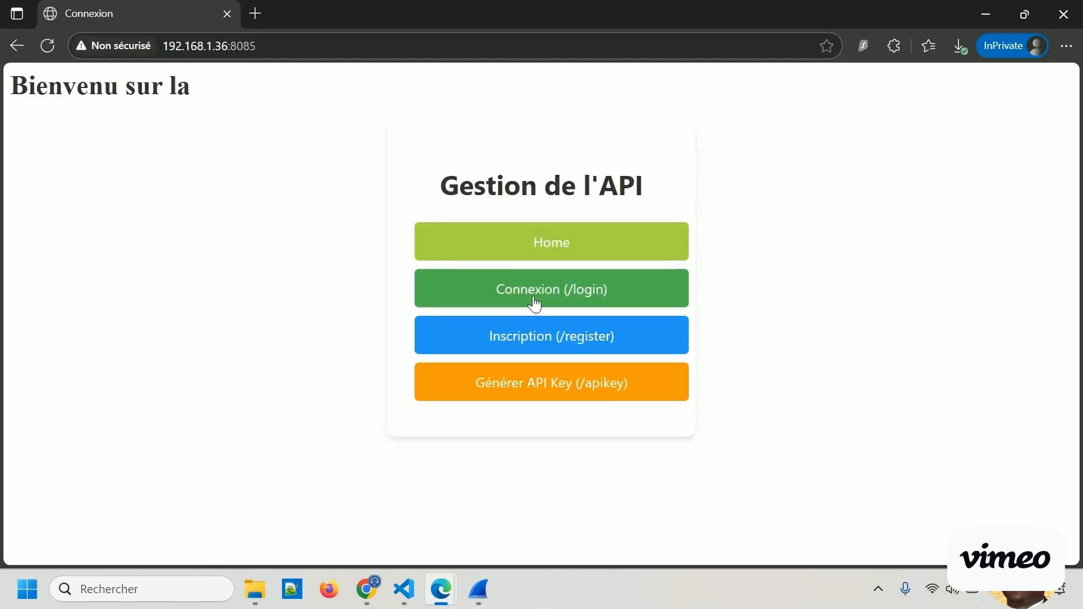
Open the web app's login page (/login) and activate the username field.
click(519, 299)
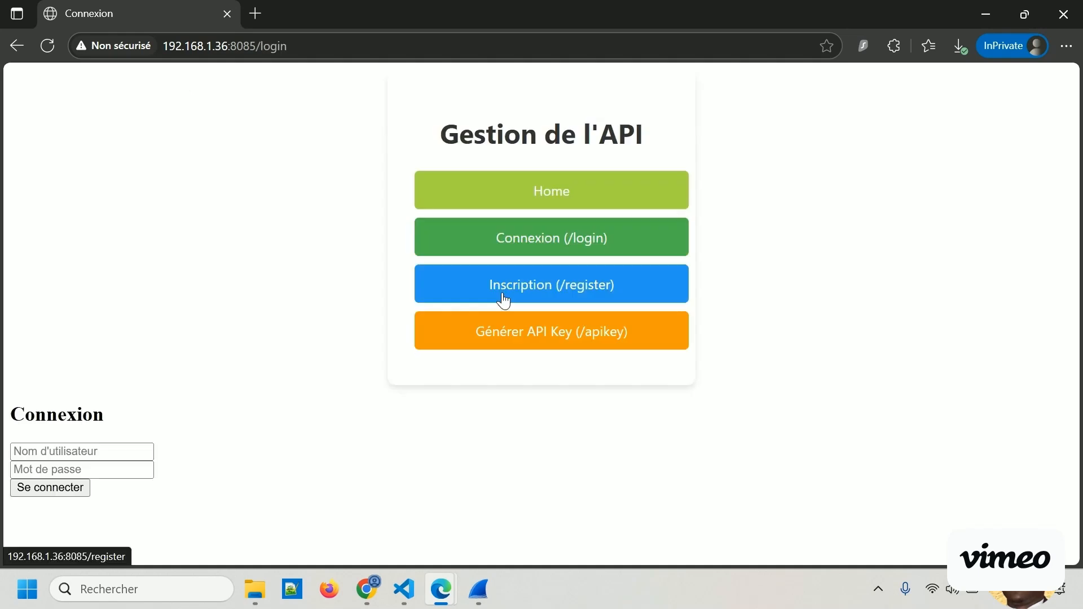
click(90, 455)
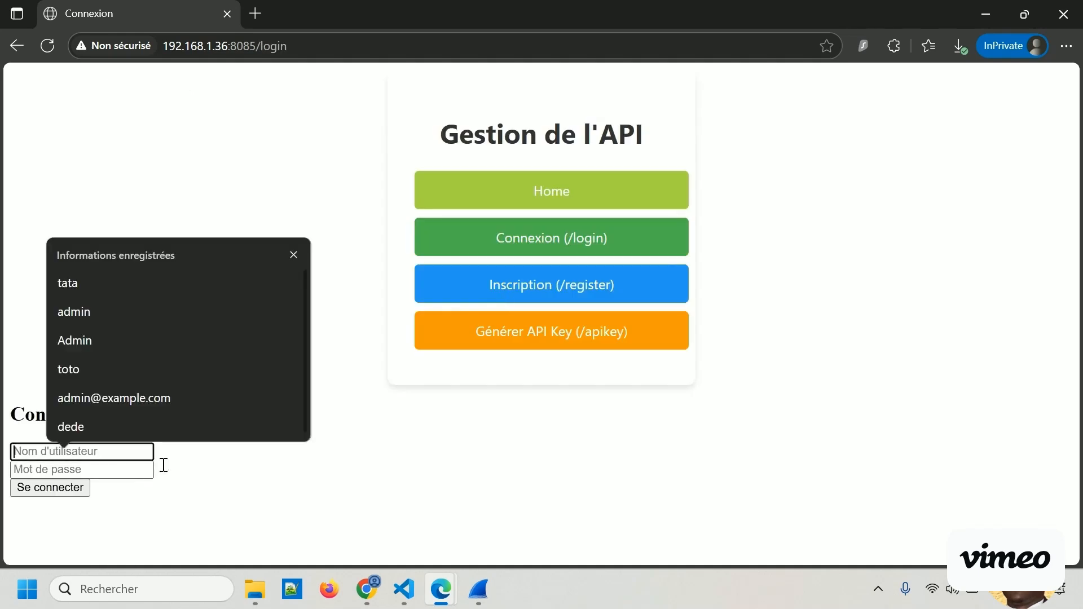
click(242, 492)
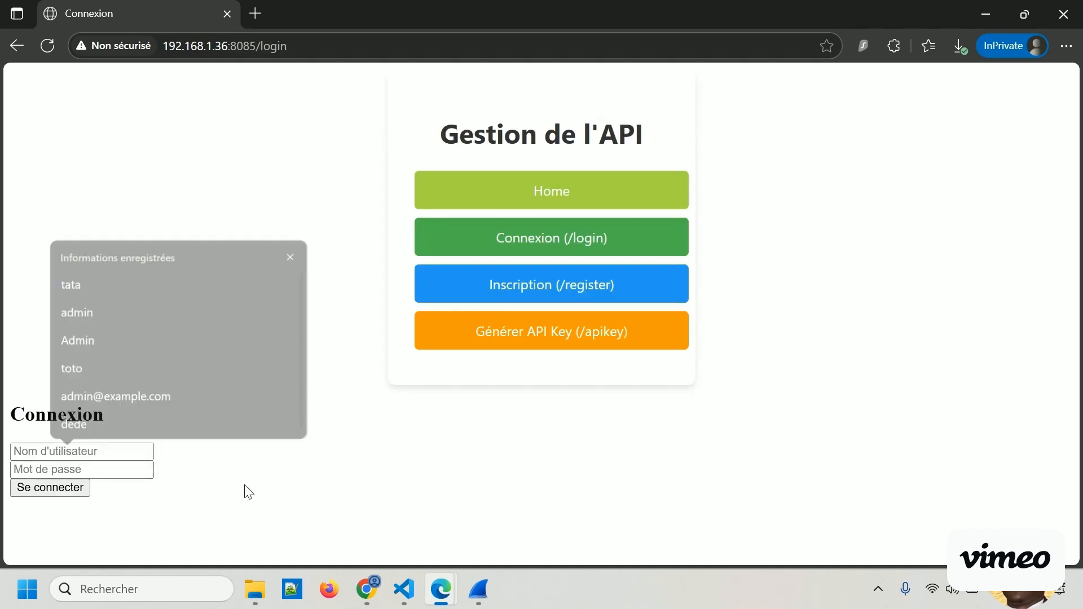
click(66, 449)
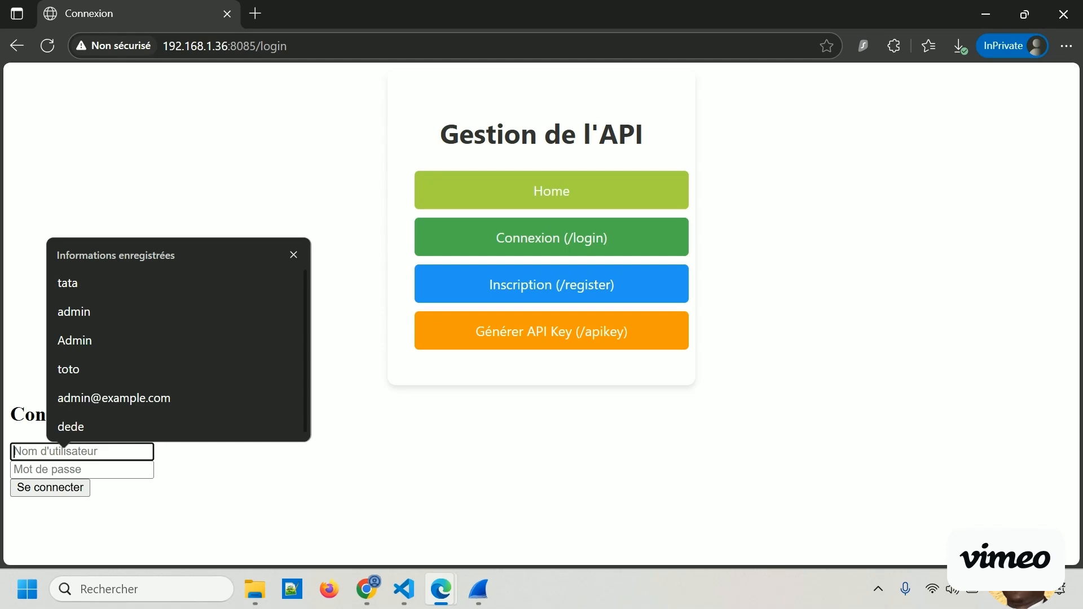
Switch to VS Code and try searching login.html for the sample username, clearing the search term.
key(alt+Tab)
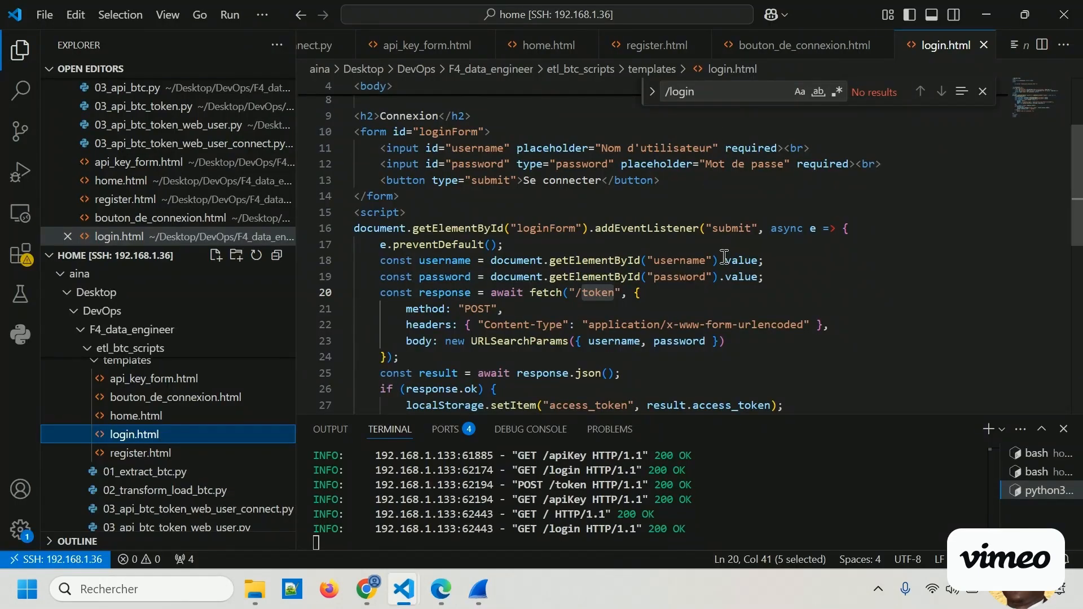
triple_click(729, 95)
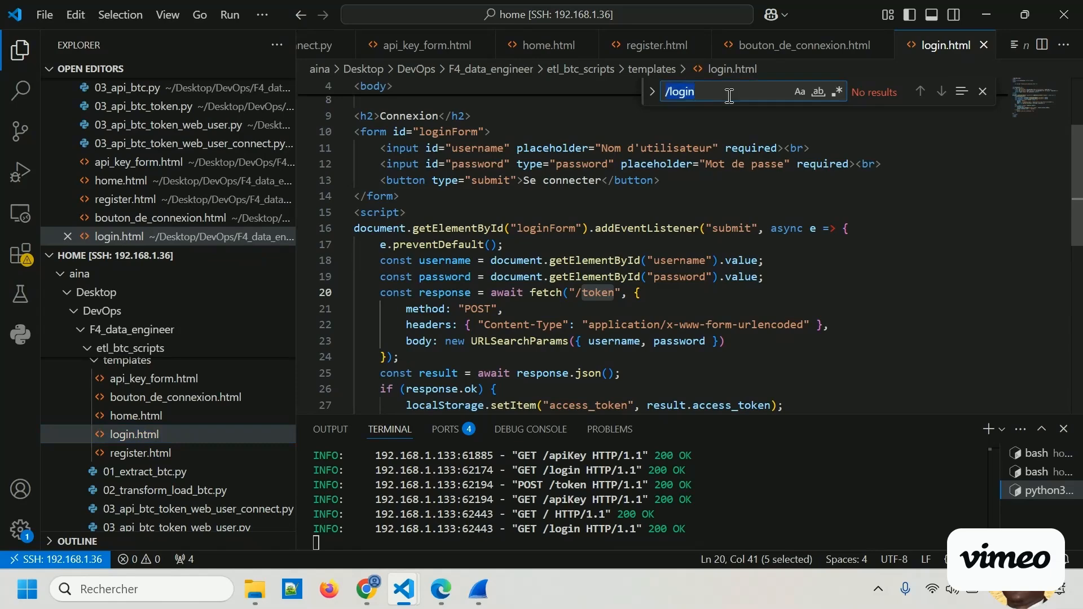
text(aliv)
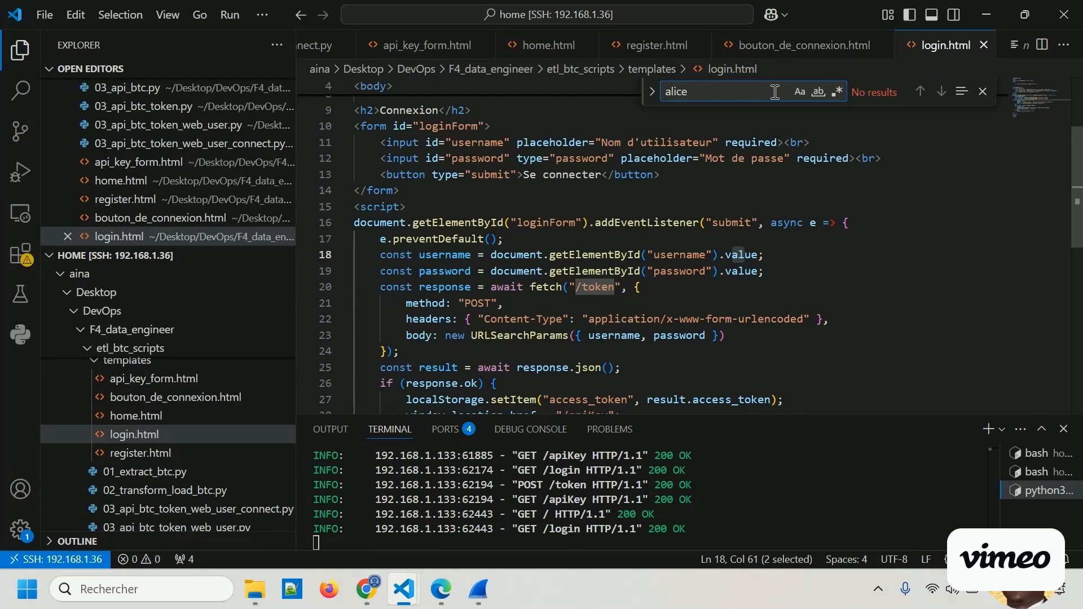
key(BackSpace)
key(BackSpace)
key(BackSpace)
key(BackSpace)
key(BackSpace)
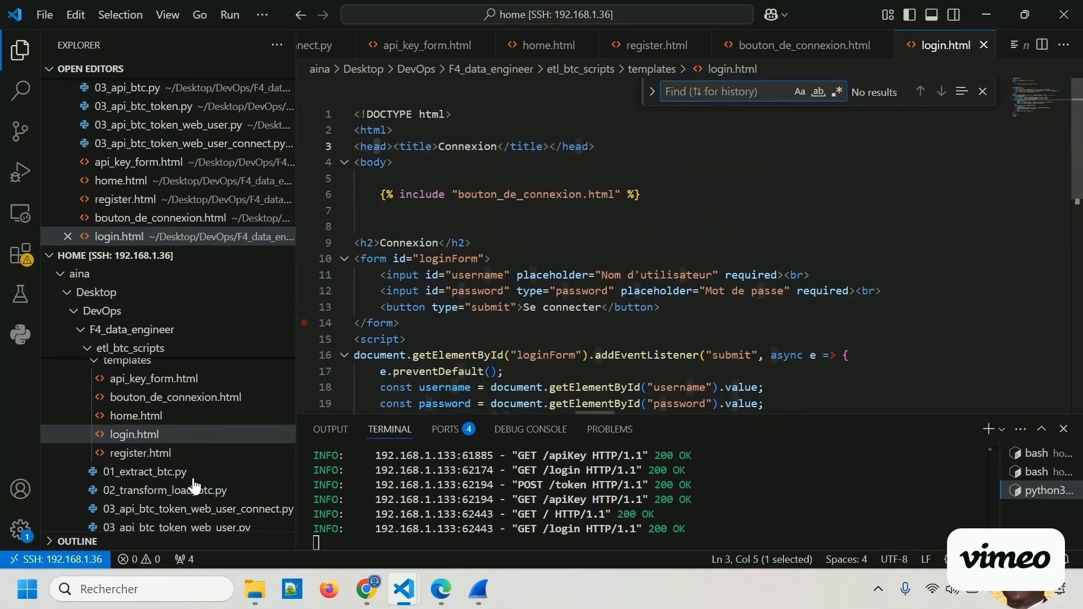
Open 03_api_btc_token_web_user_connect.py, find the sample user in fake_users_db, and copy that user's password.
click(187, 509)
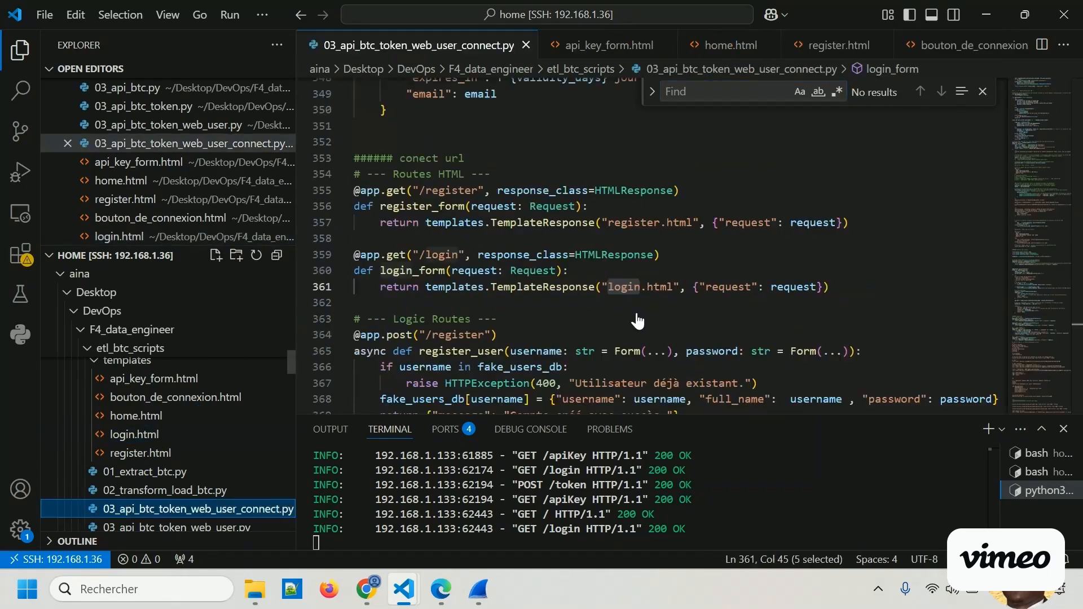
click(706, 91)
text(alice)
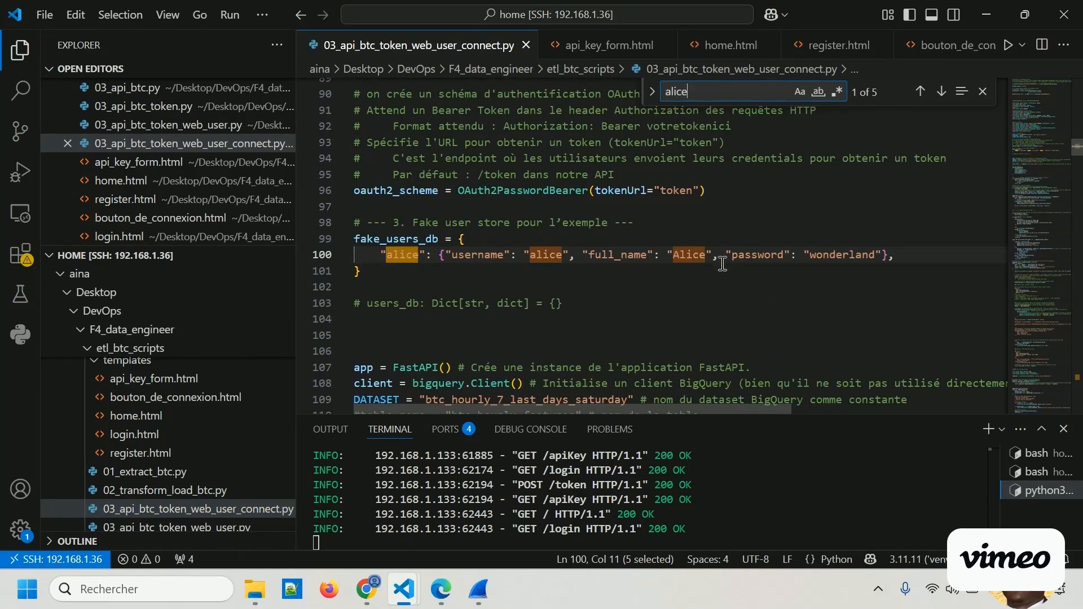
double_click(686, 254)
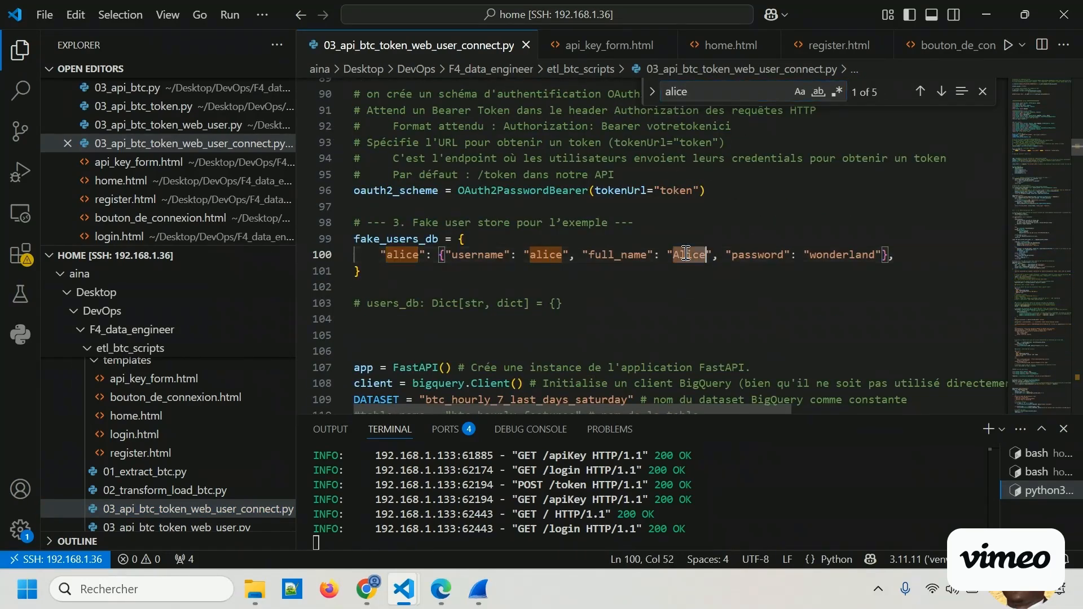
double_click(861, 255)
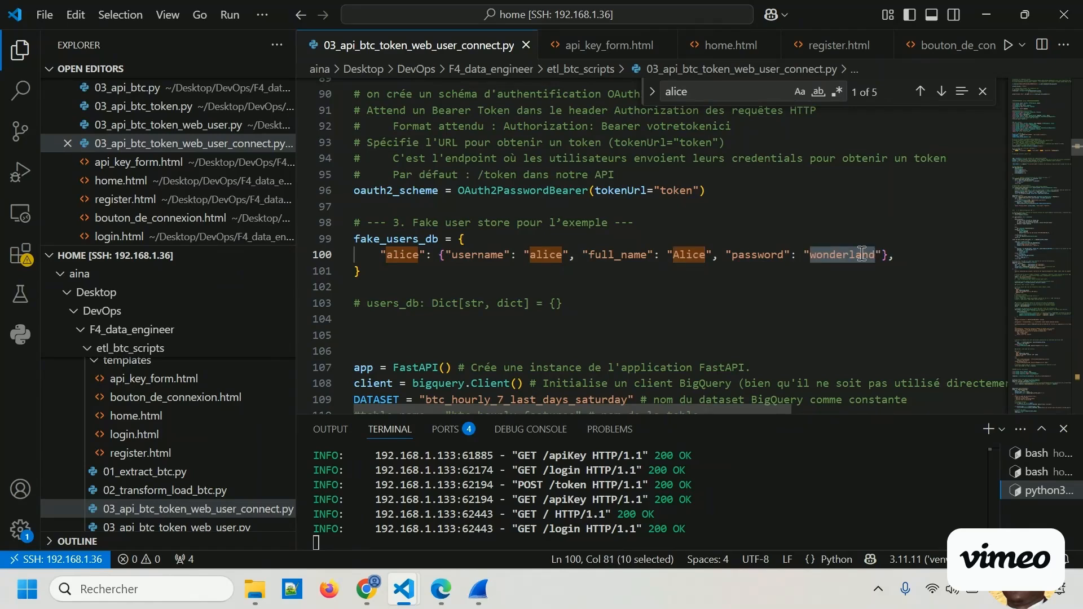
double_click(545, 255)
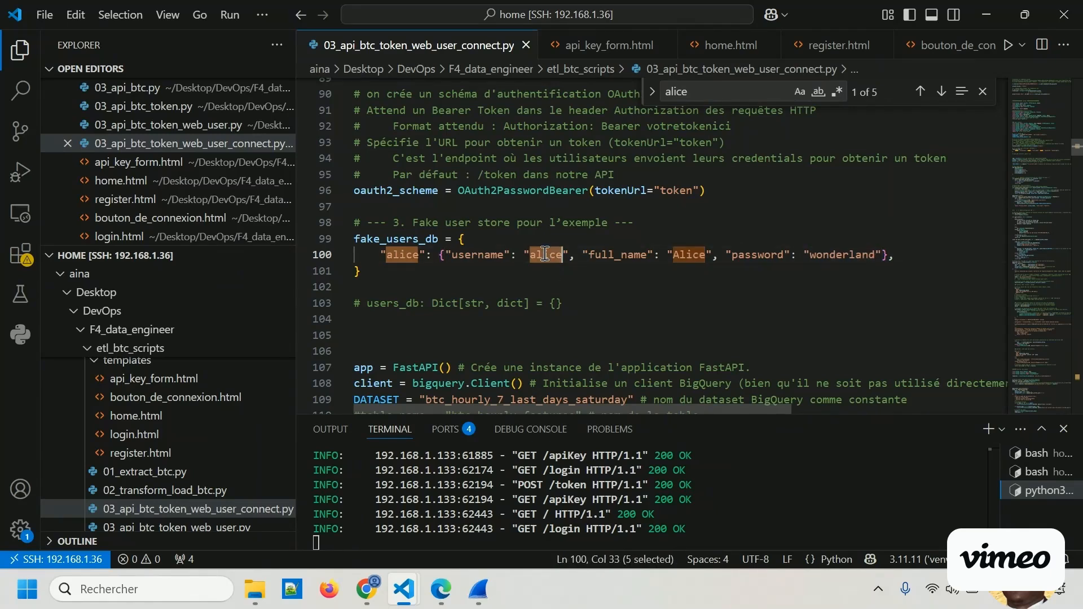
double_click(844, 254)
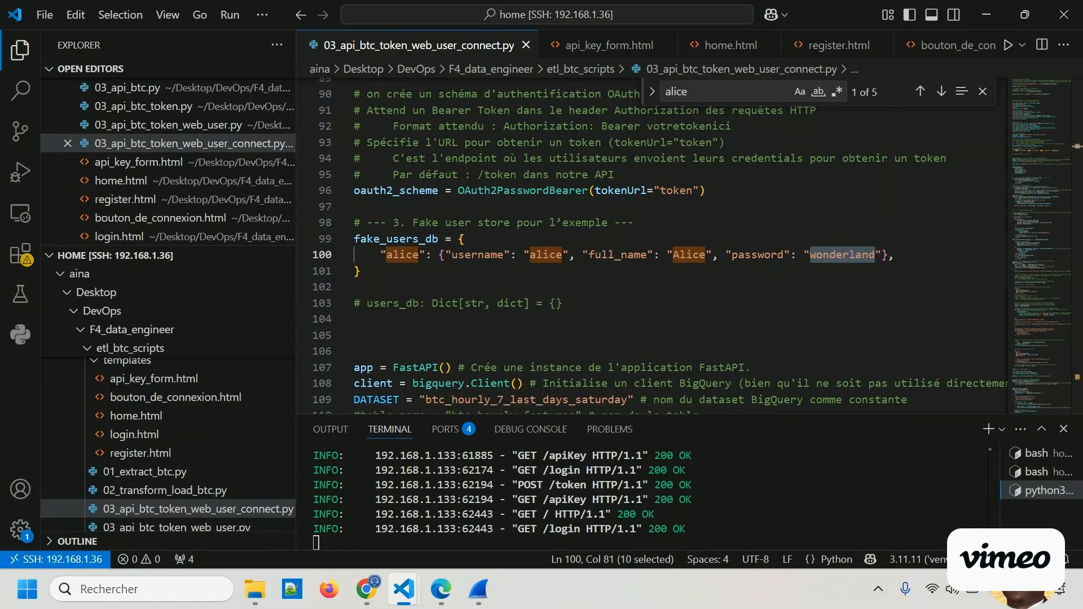
Switch back to the InPrivate browser window and log in with the sample user's username and password.
key(alt+Tab)
click(53, 451)
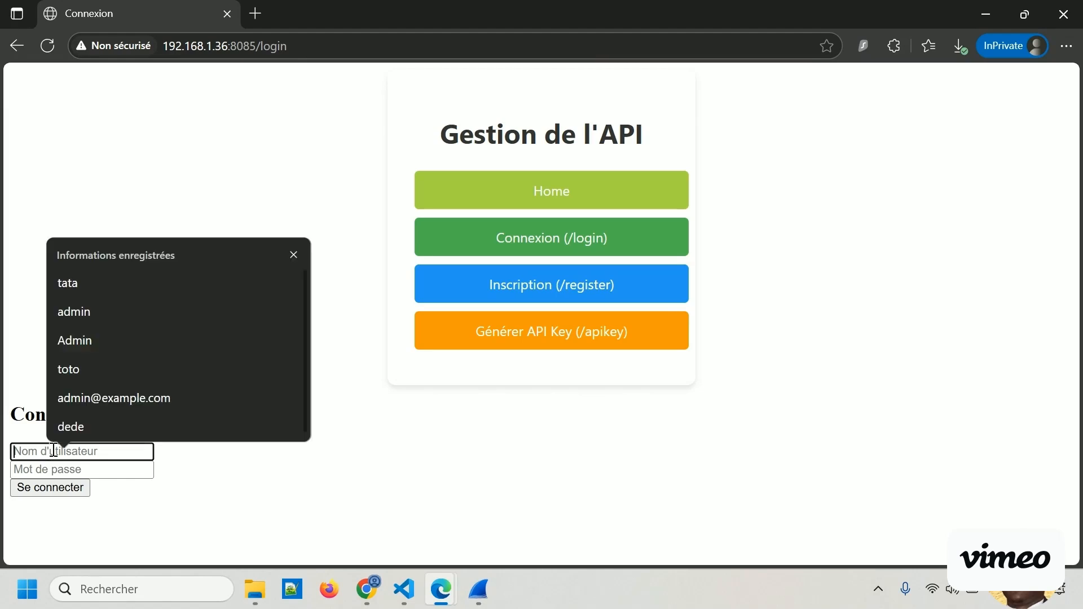
text(alice)
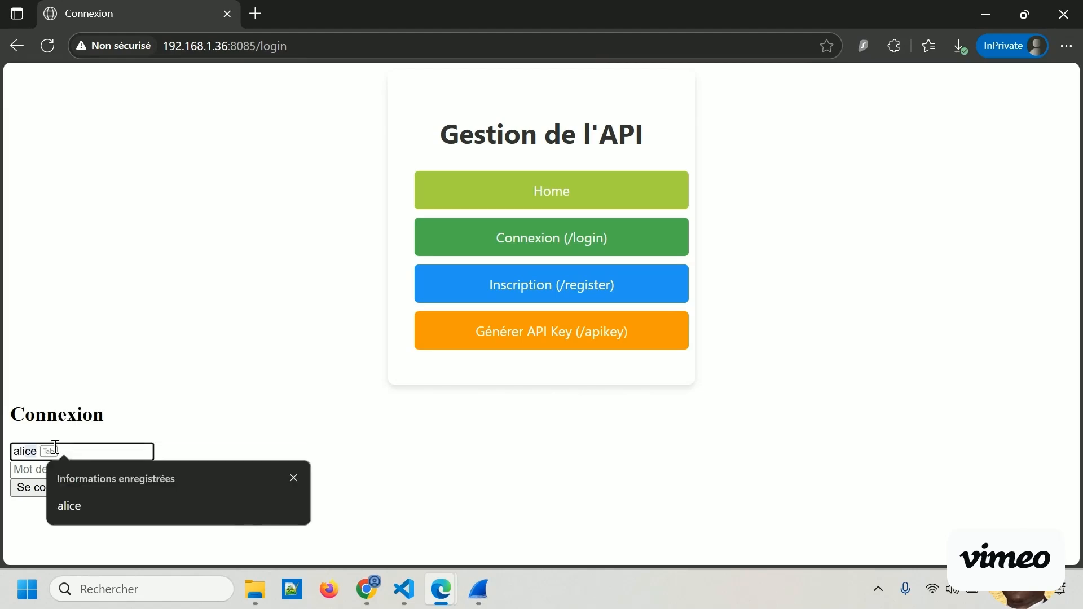
key(Escape)
click(83, 469)
key(ctrl+v)
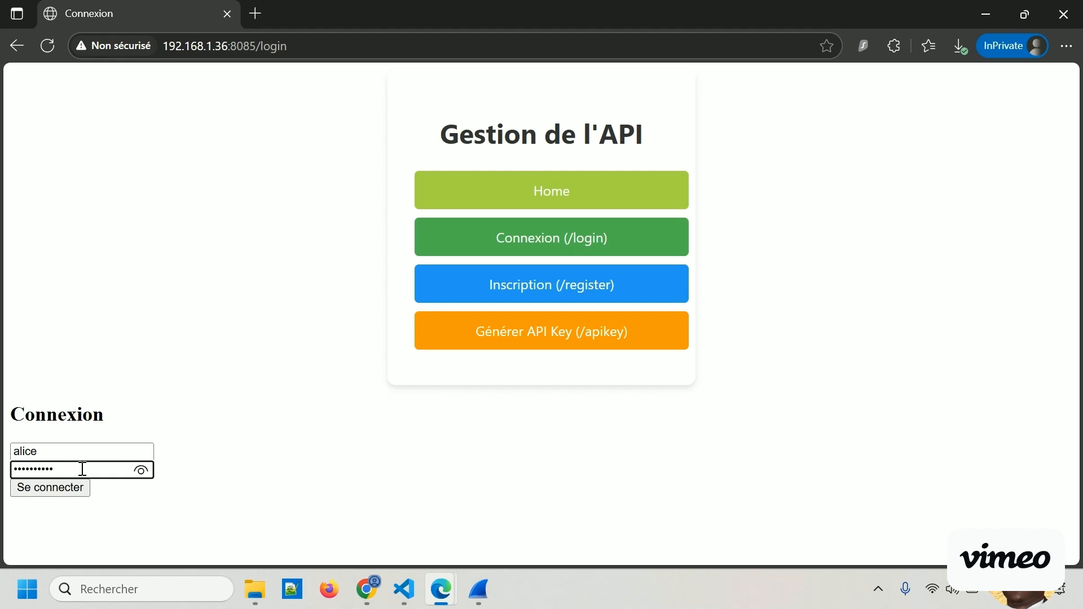
click(142, 471)
click(49, 491)
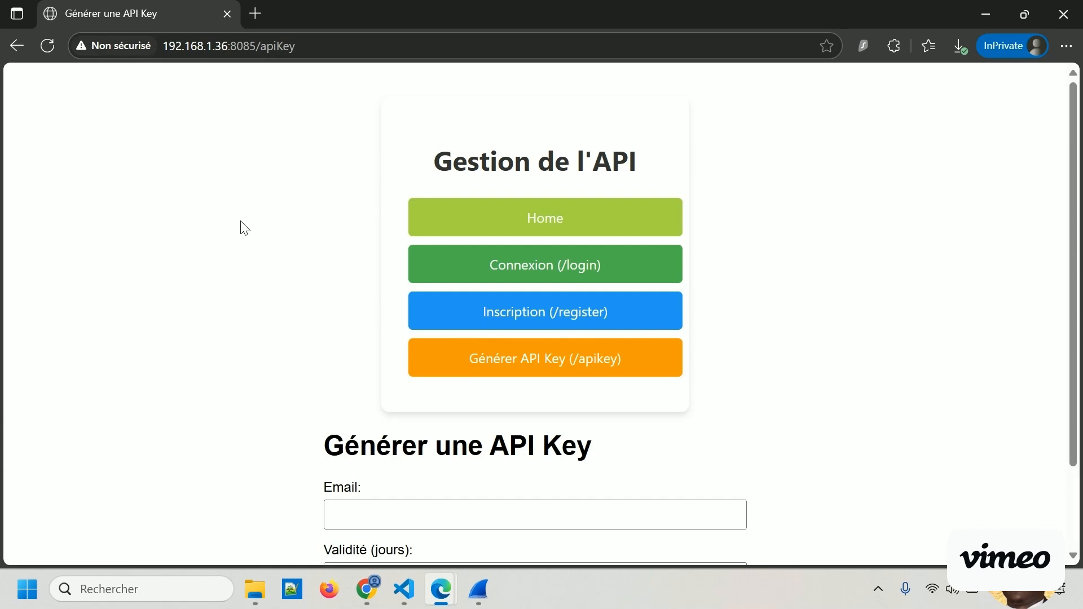
scroll(240, 237, down, 2)
scroll(238, 263, up, 2)
Switch to Wireshark, clear the display filter, and reapply the recent filter tcp.port == 8085.
click(479, 589)
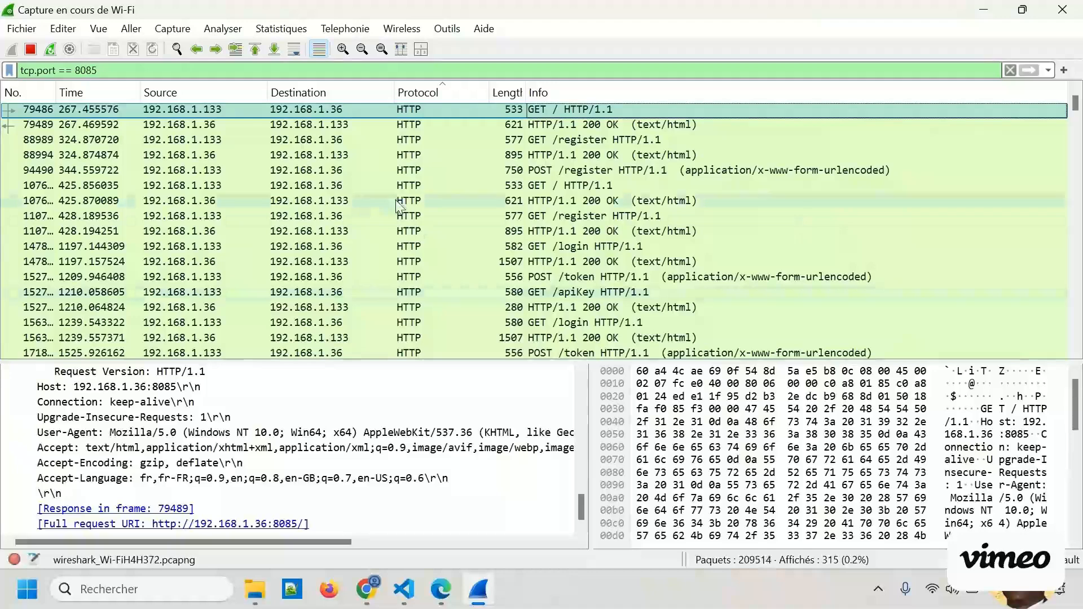
click(1010, 70)
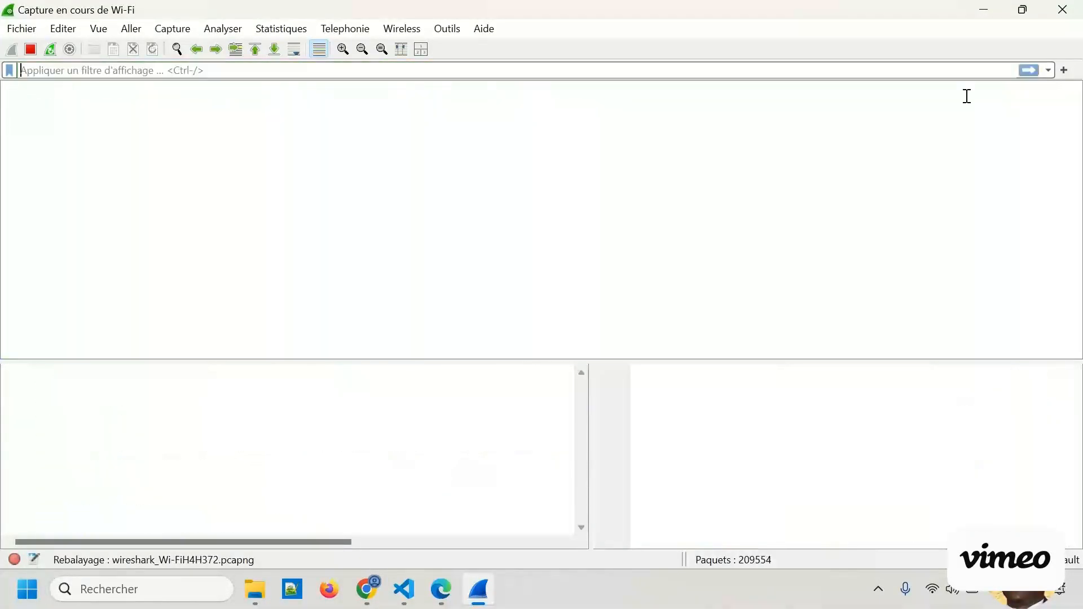
click(1050, 70)
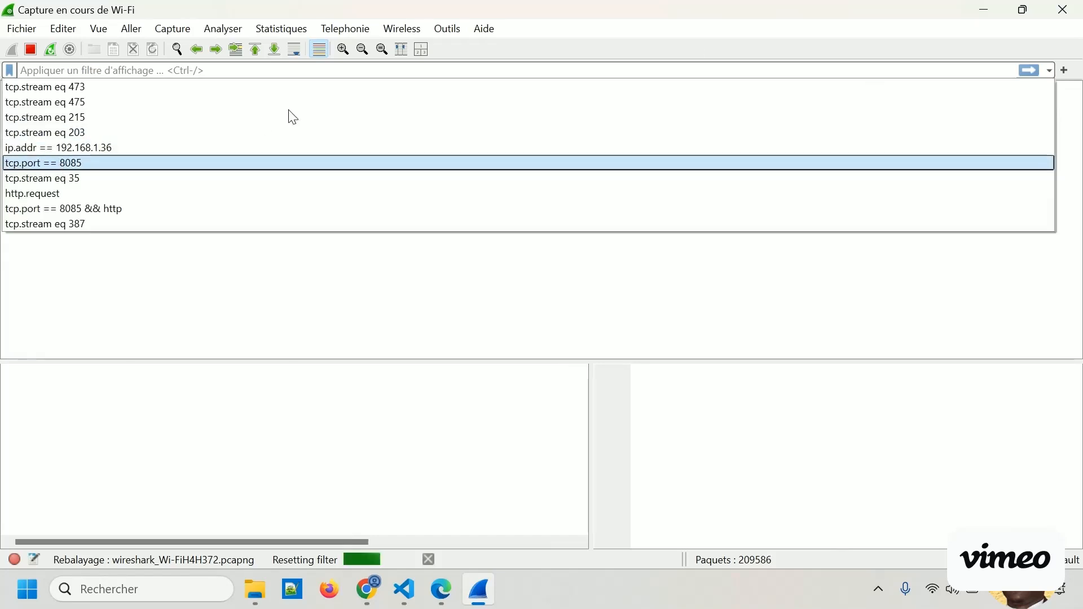
click(773, 14)
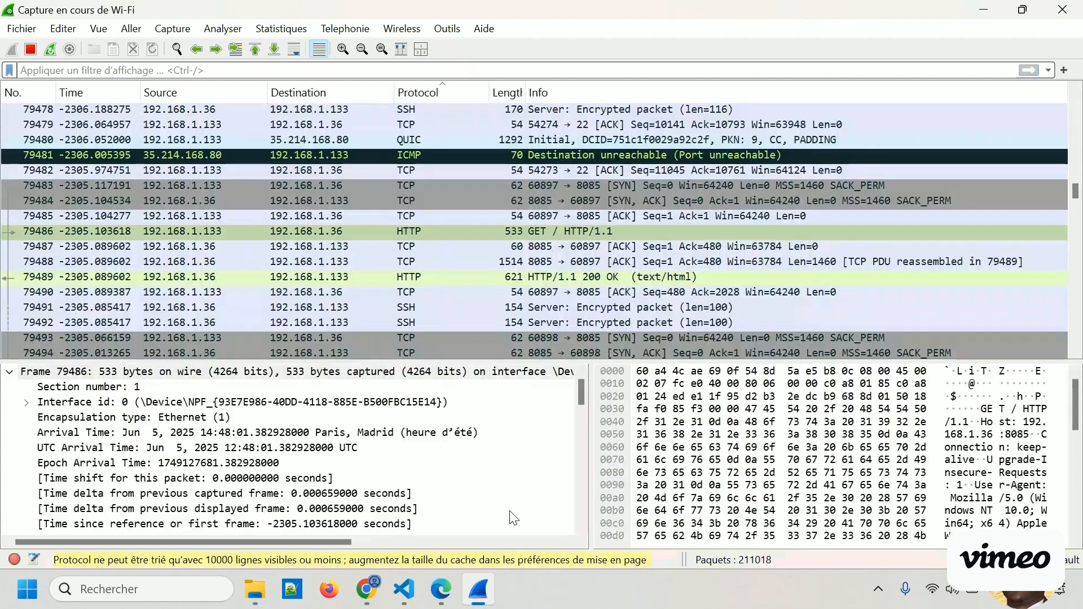
click(1048, 71)
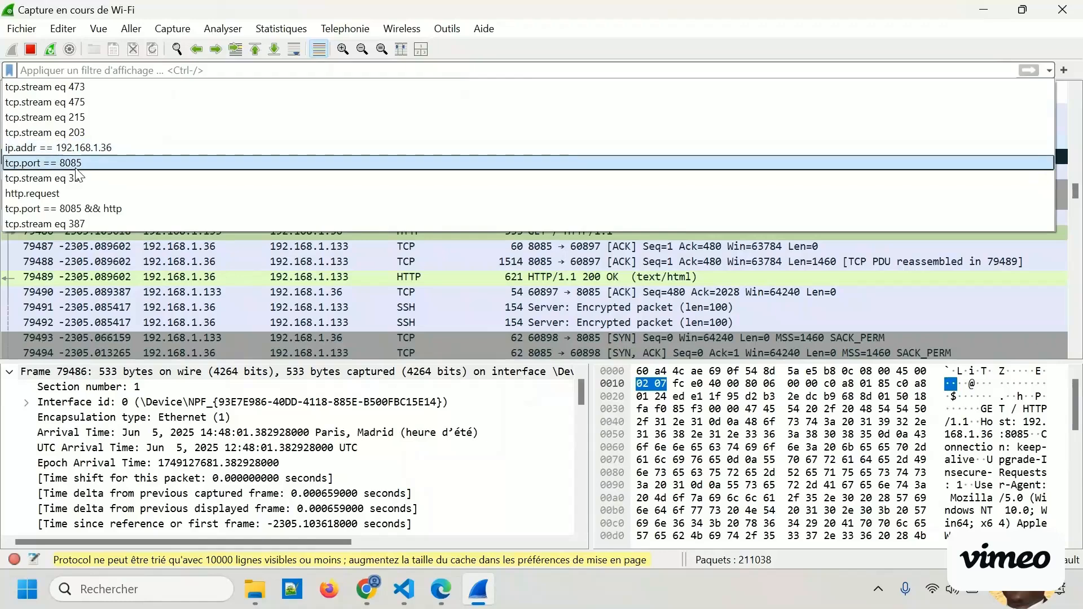
click(77, 169)
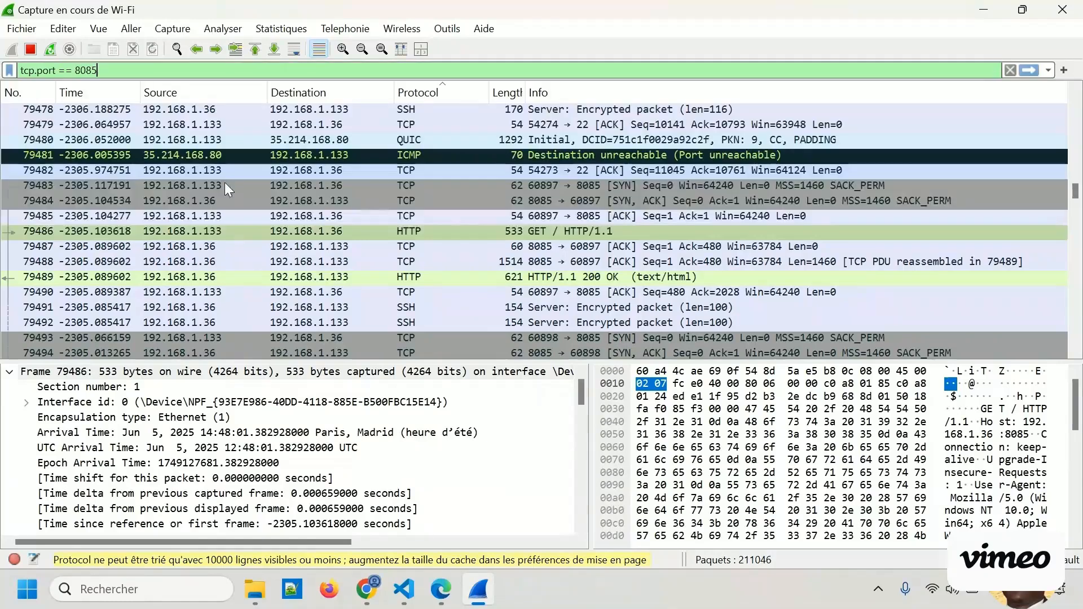
click(1029, 71)
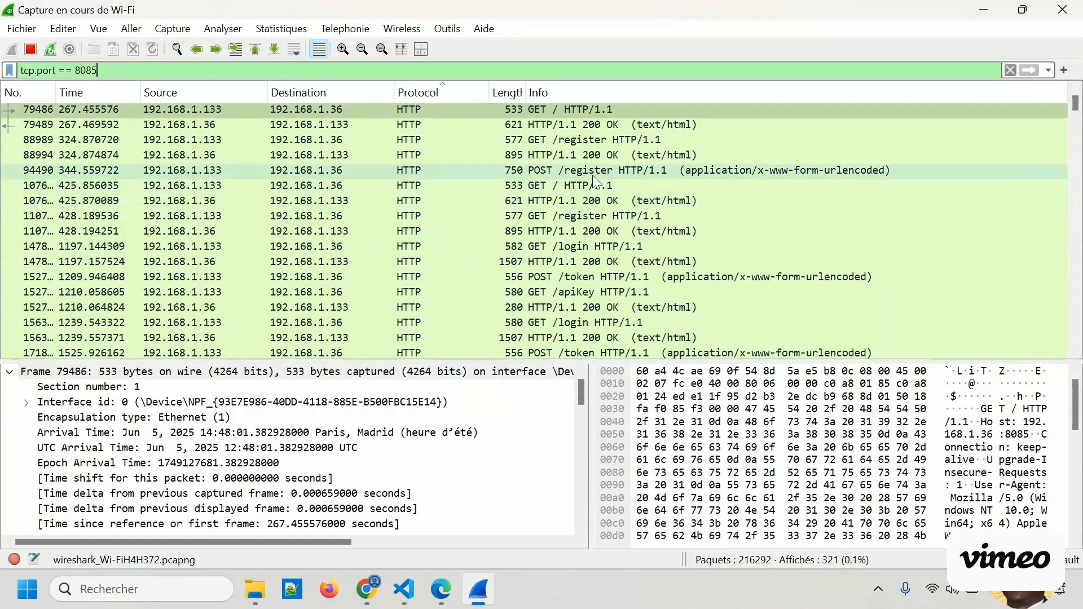
Select the POST /register packet and examine the username and password items in its HTML form data.
click(535, 171)
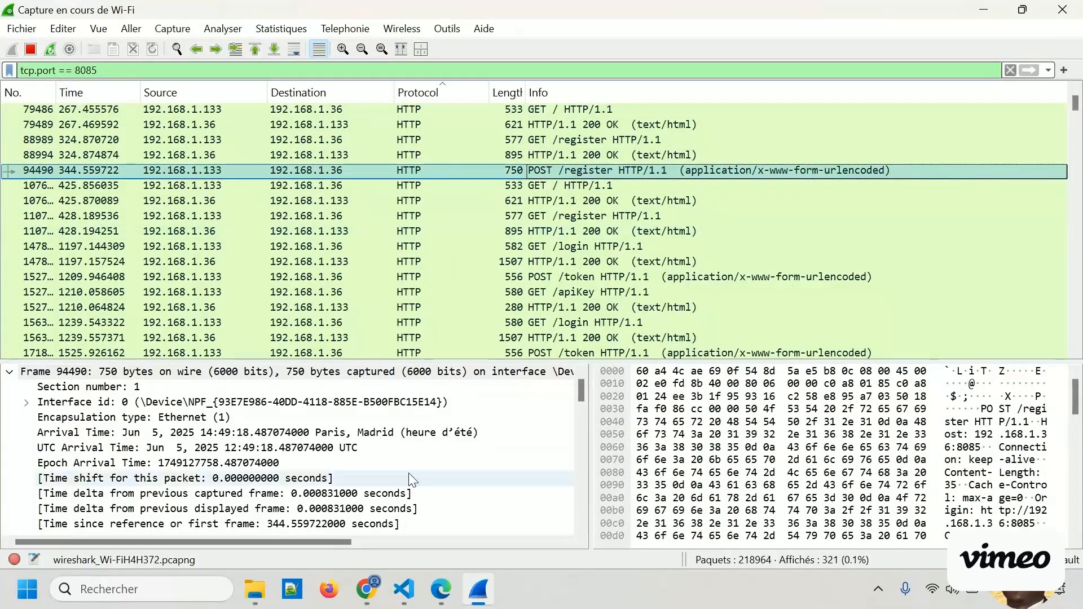
scroll(412, 480, down, 4)
scroll(408, 464, down, 12)
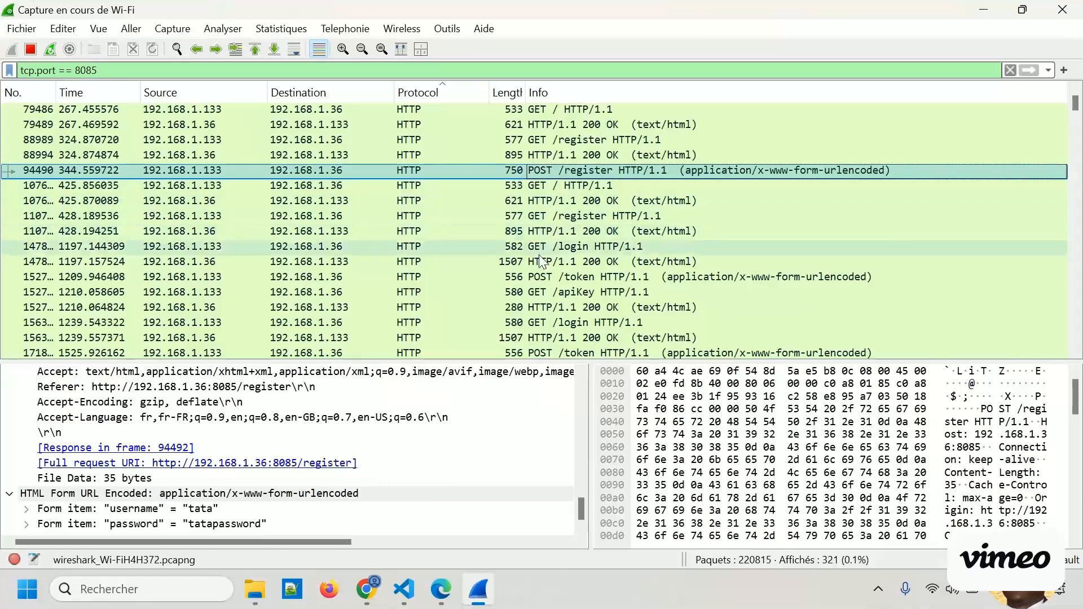
Inspect the form data of the first two POST /token packets for the submitted login credentials.
click(543, 278)
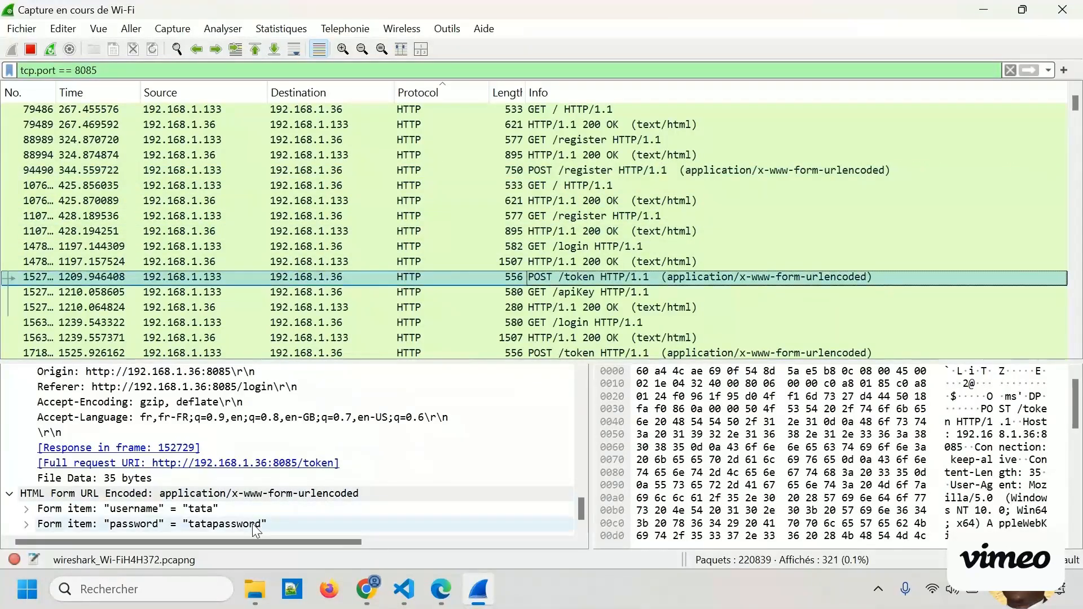
scroll(554, 220, down, 1)
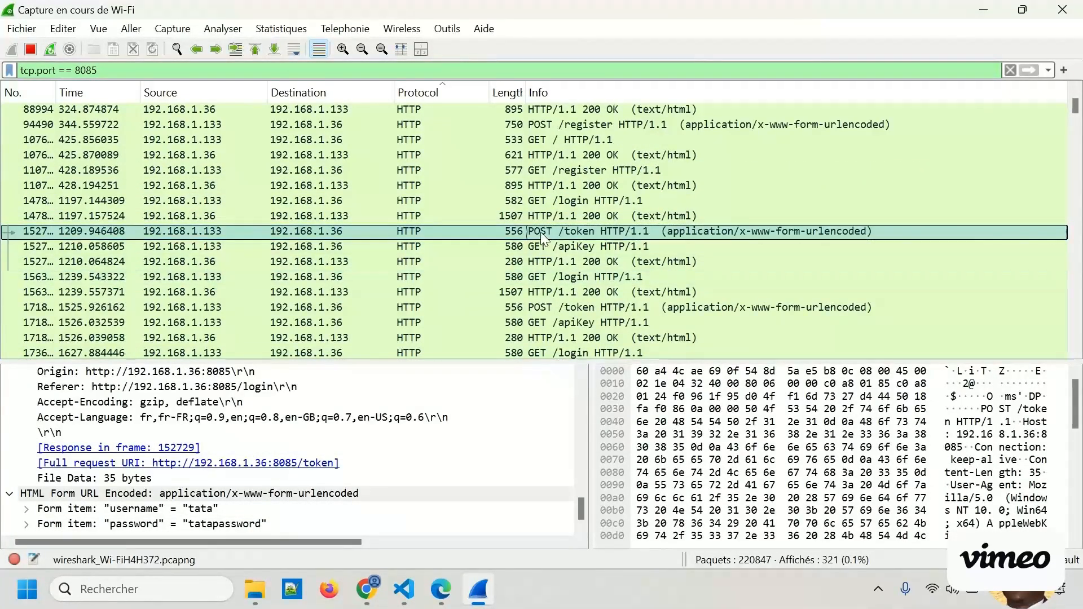
click(542, 306)
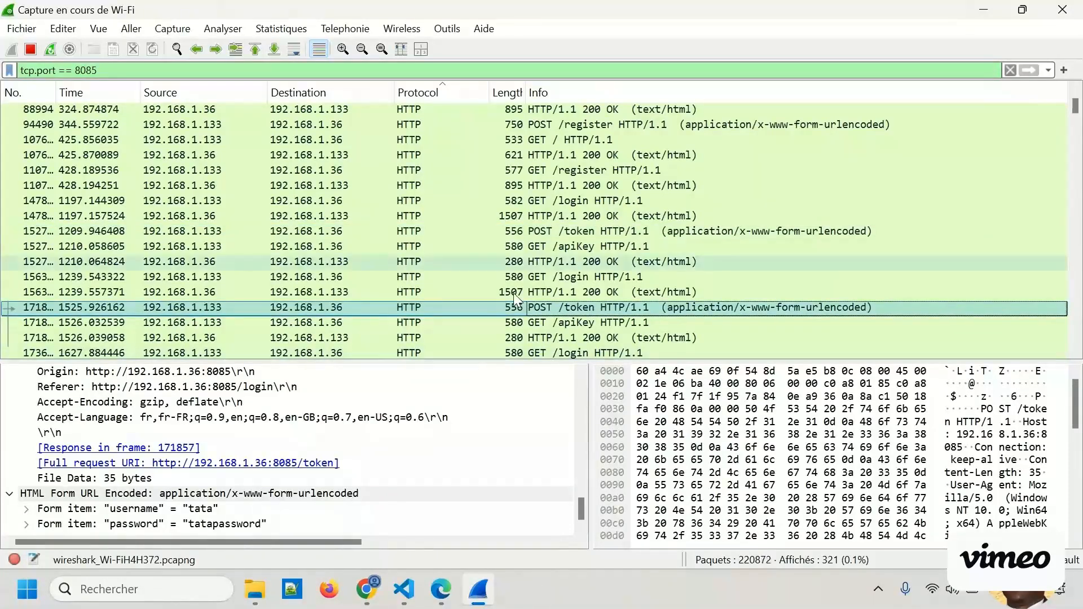
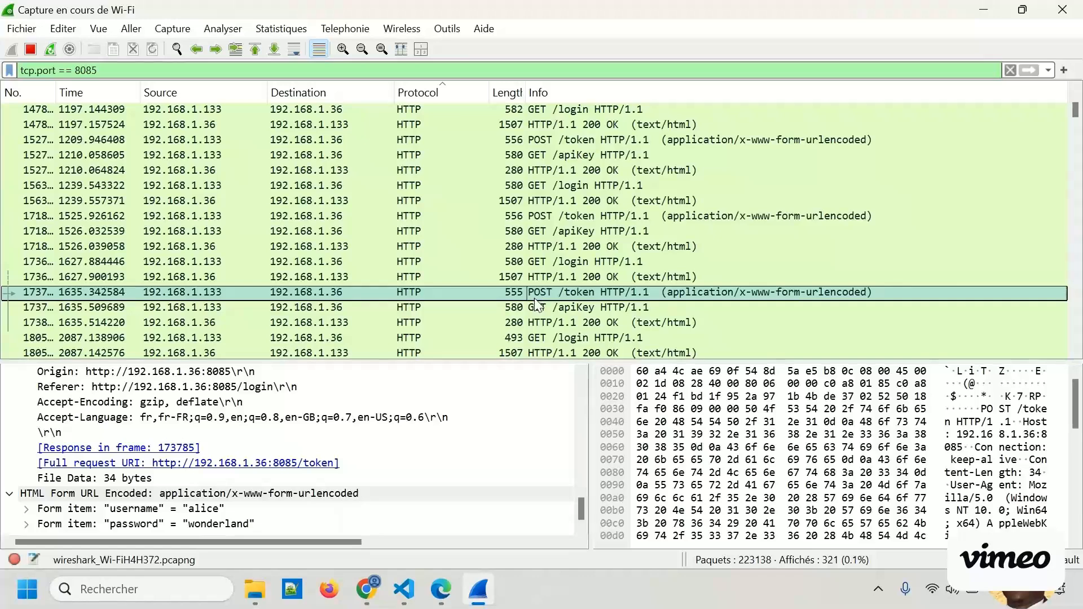
Examine the username and password form items of the selected POST /token packet in the packet details.
click(198, 510)
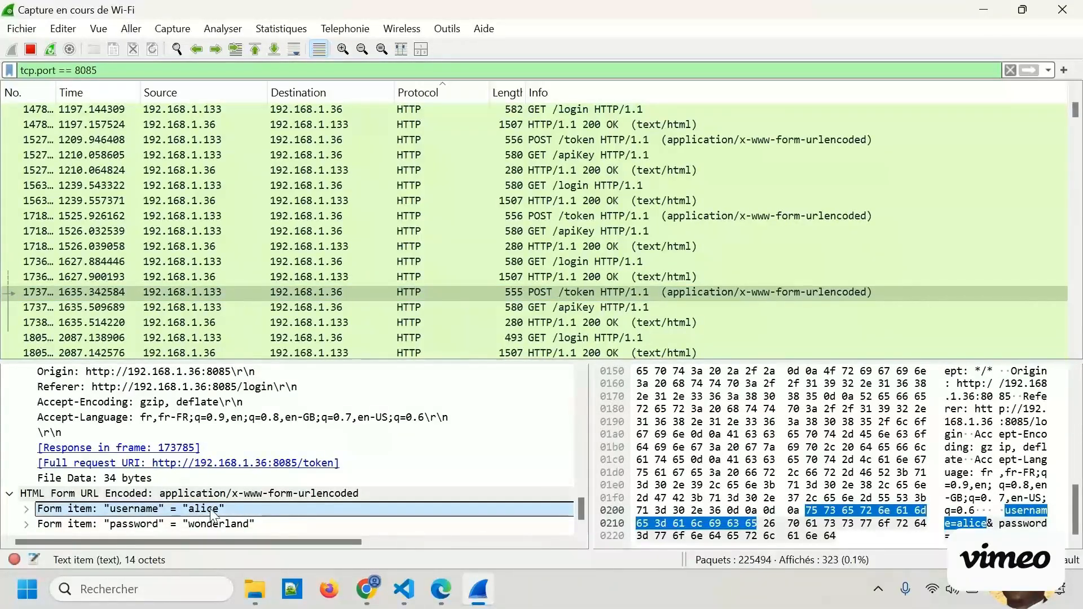
click(209, 526)
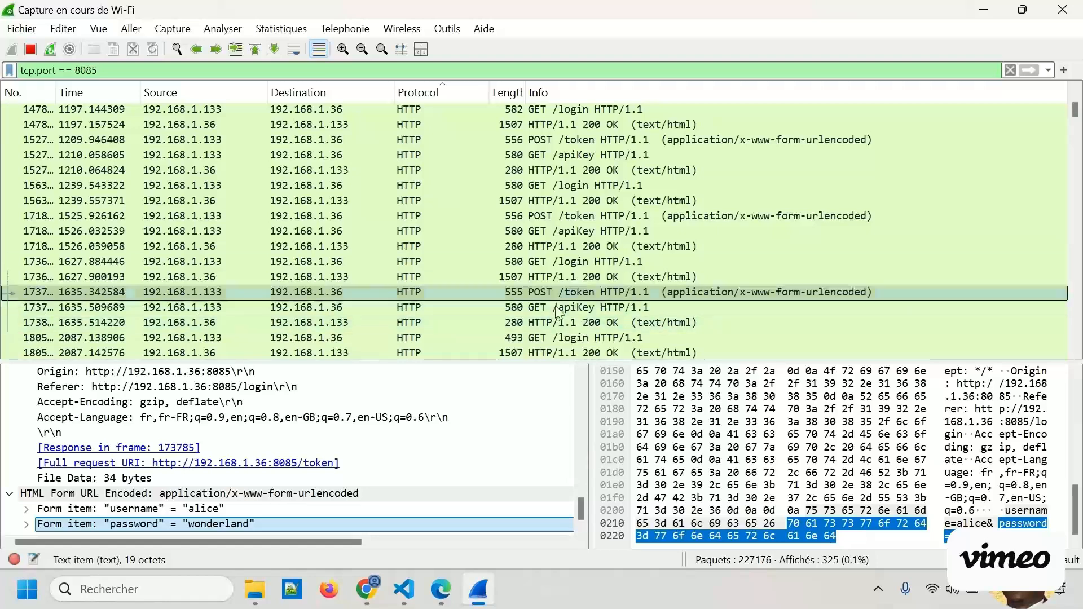
click(202, 507)
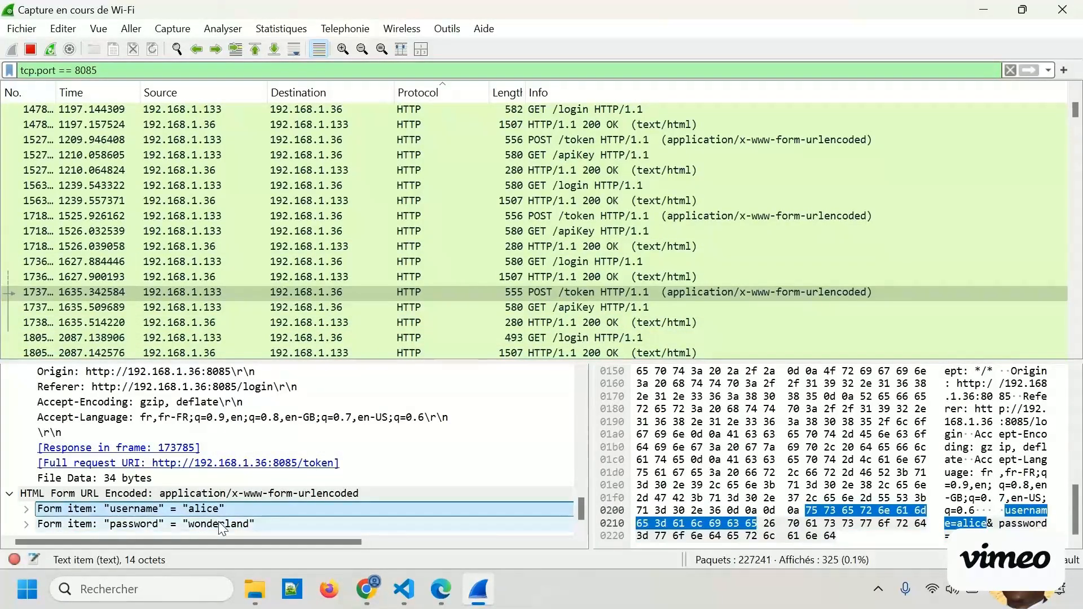
click(219, 523)
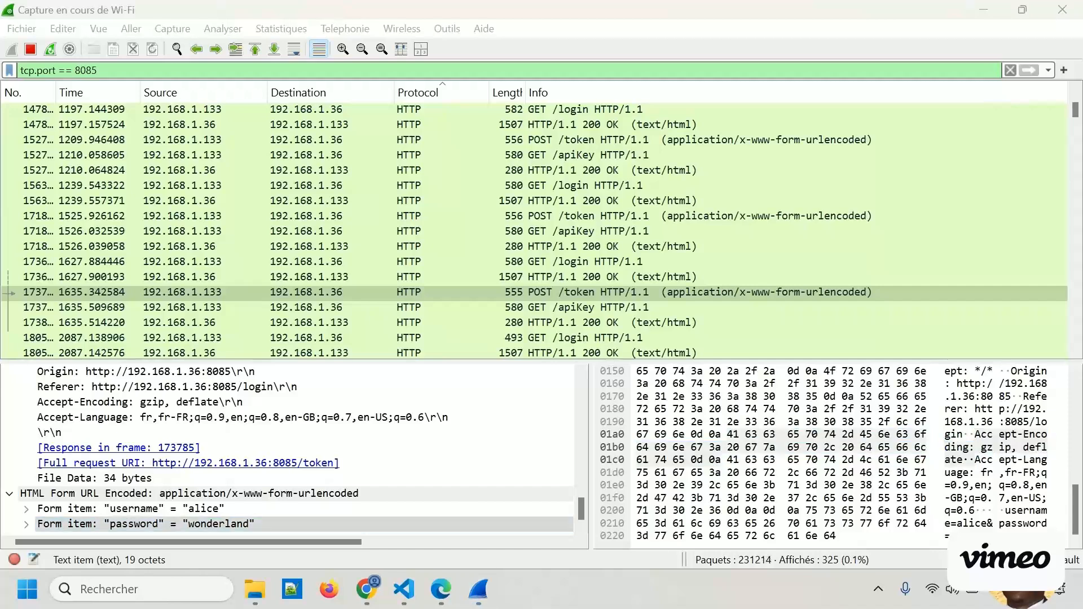
Switch to VS Code and open login.html from the templates folder at its login form script.
key(alt+Tab)
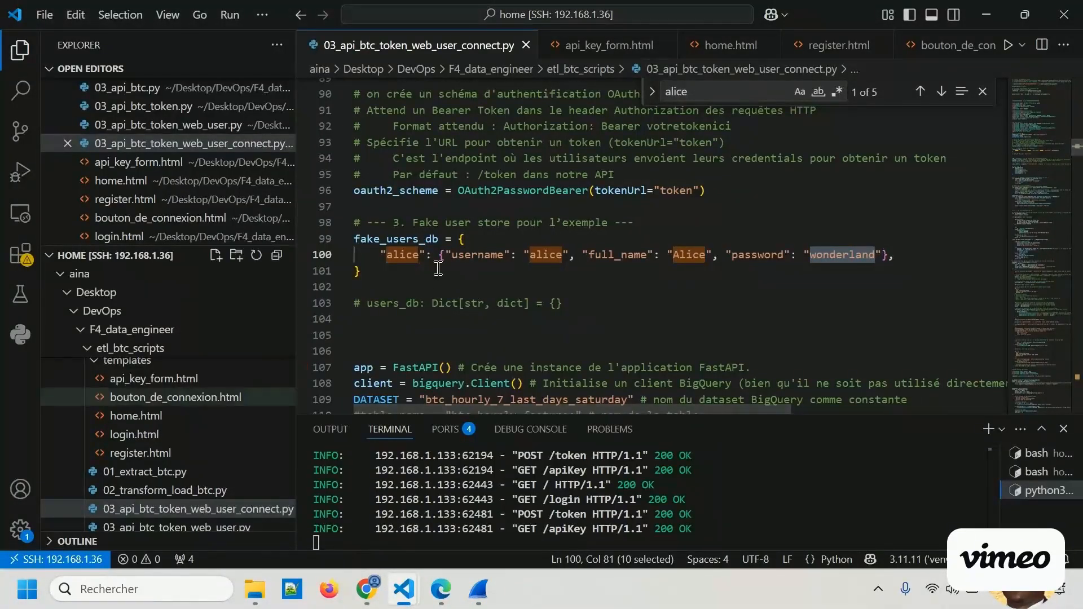
click(120, 439)
click(118, 440)
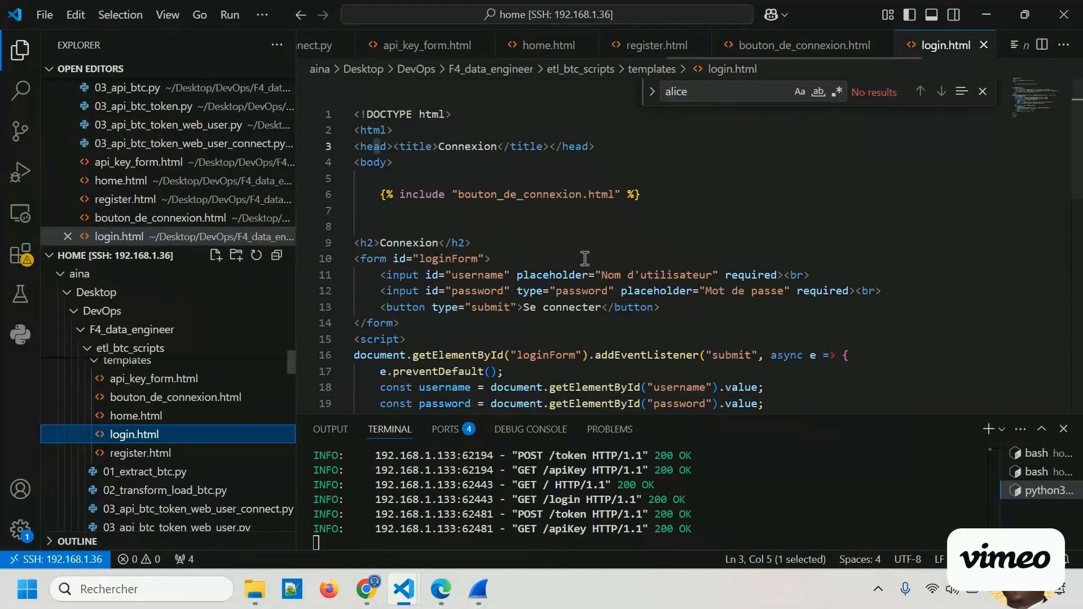
click(519, 245)
scroll(526, 314, down, 3)
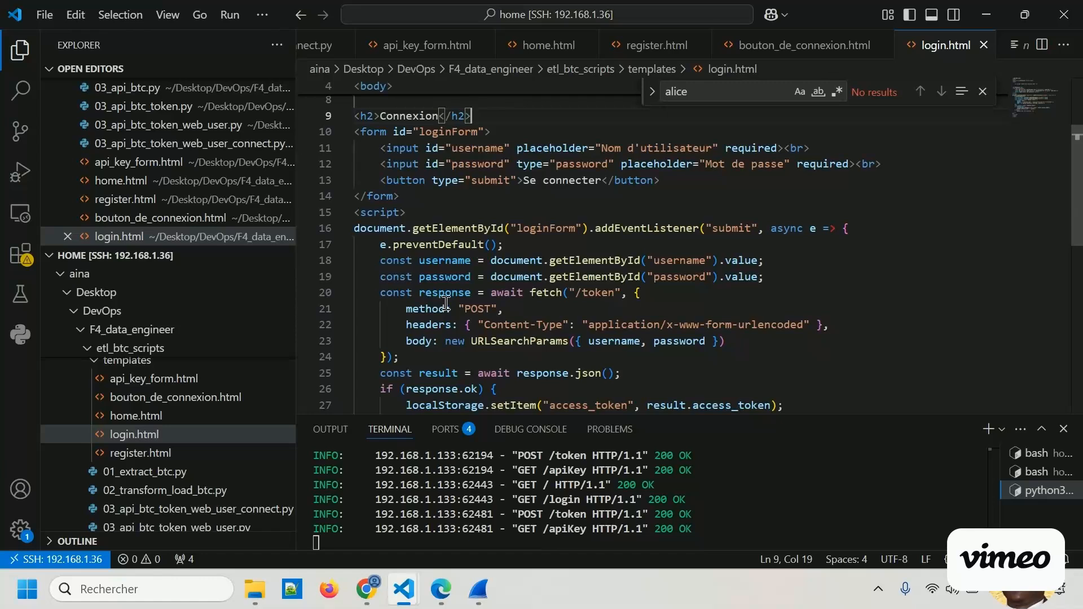
Examine the login script's fetch request: the POST method, the username and password body parameters, and the /token endpoint.
double_click(470, 308)
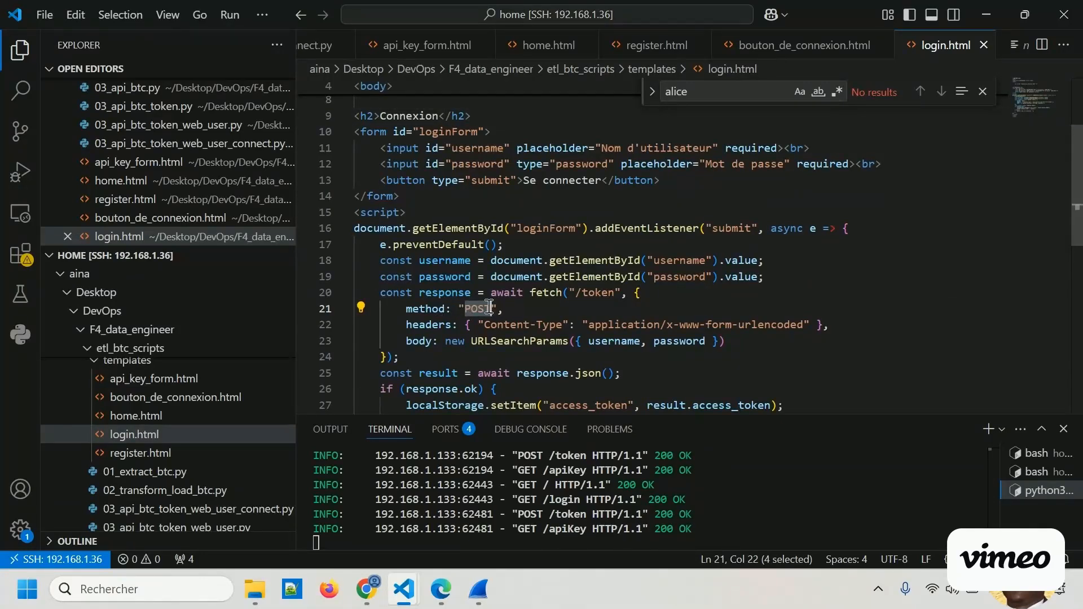
click(509, 307)
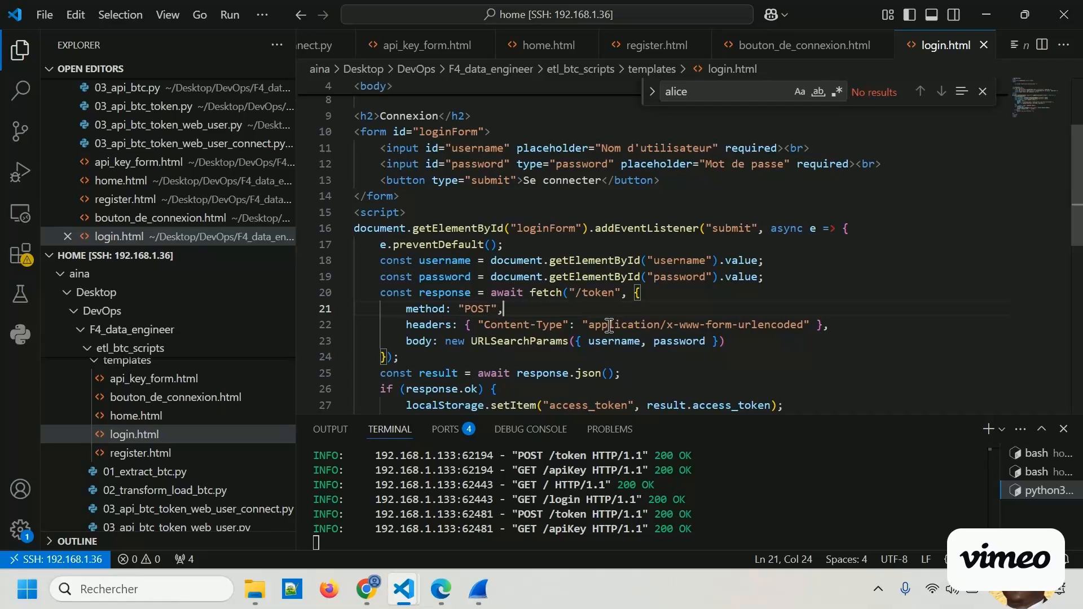
click(619, 345)
double_click(677, 341)
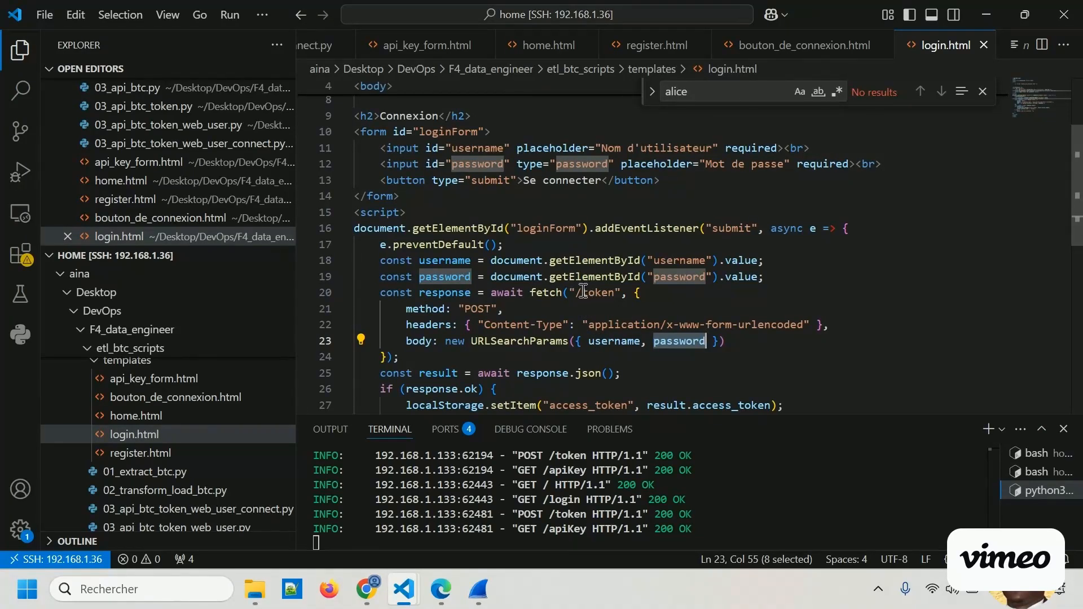
drag(577, 293, 614, 292)
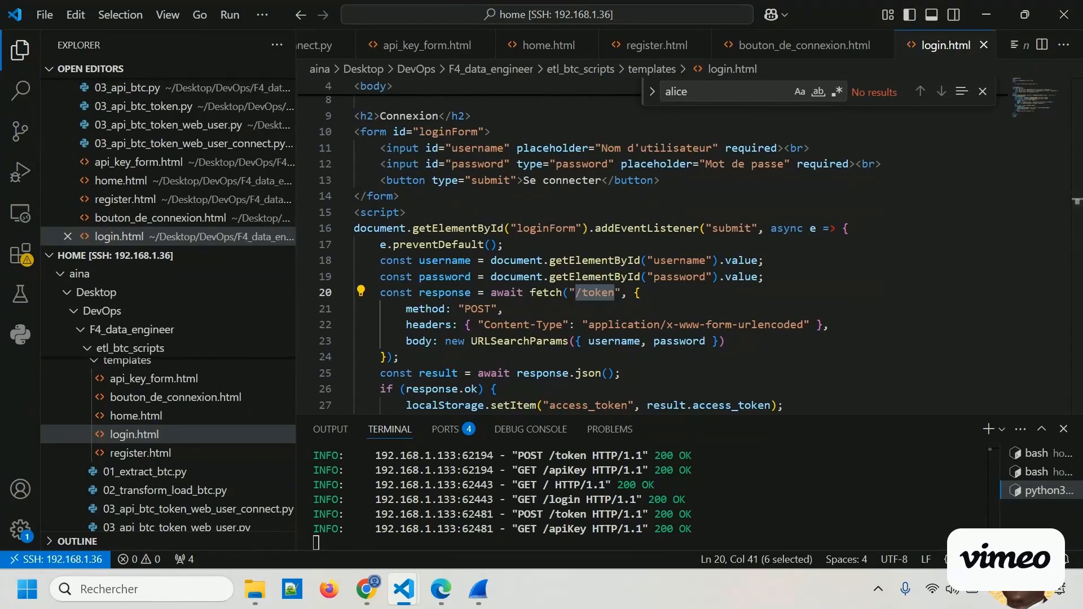
Return to Wireshark and compare the POST /token packet's username and password form items with the login script.
click(479, 589)
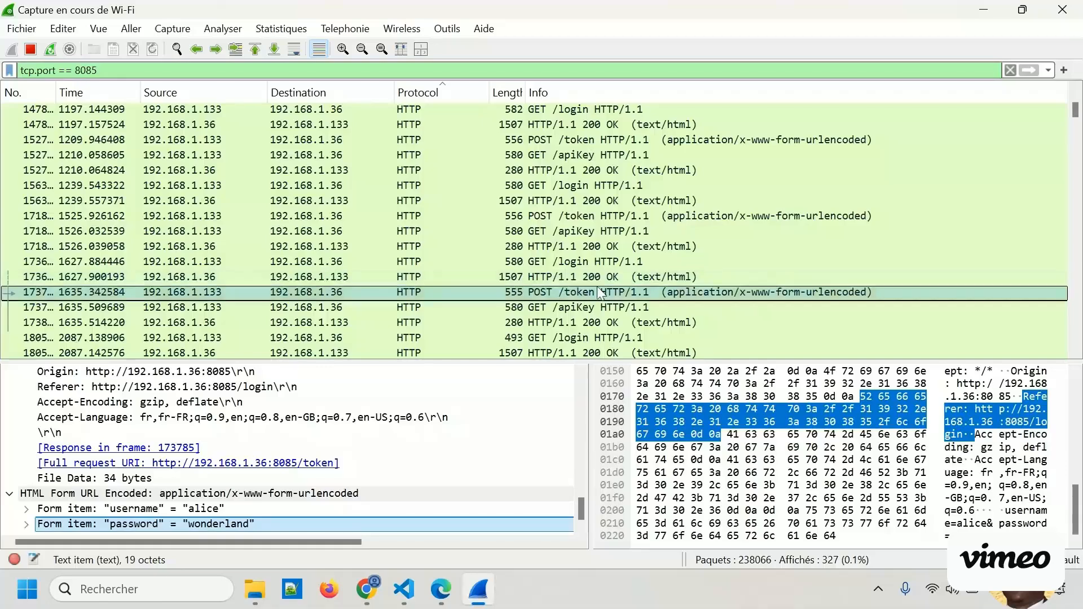
click(266, 507)
click(254, 523)
click(255, 507)
click(263, 523)
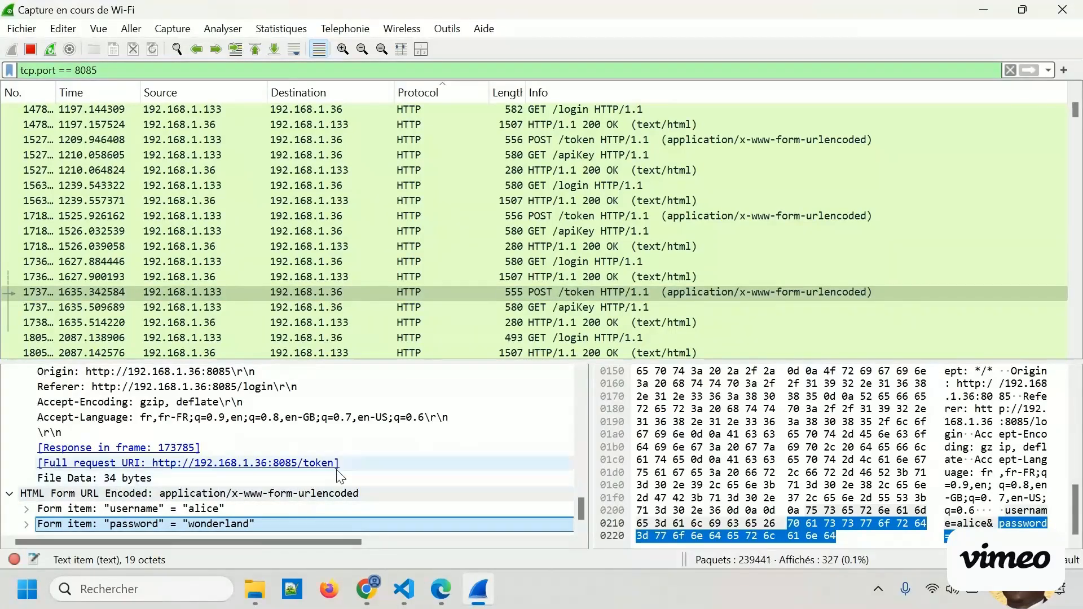
click(310, 509)
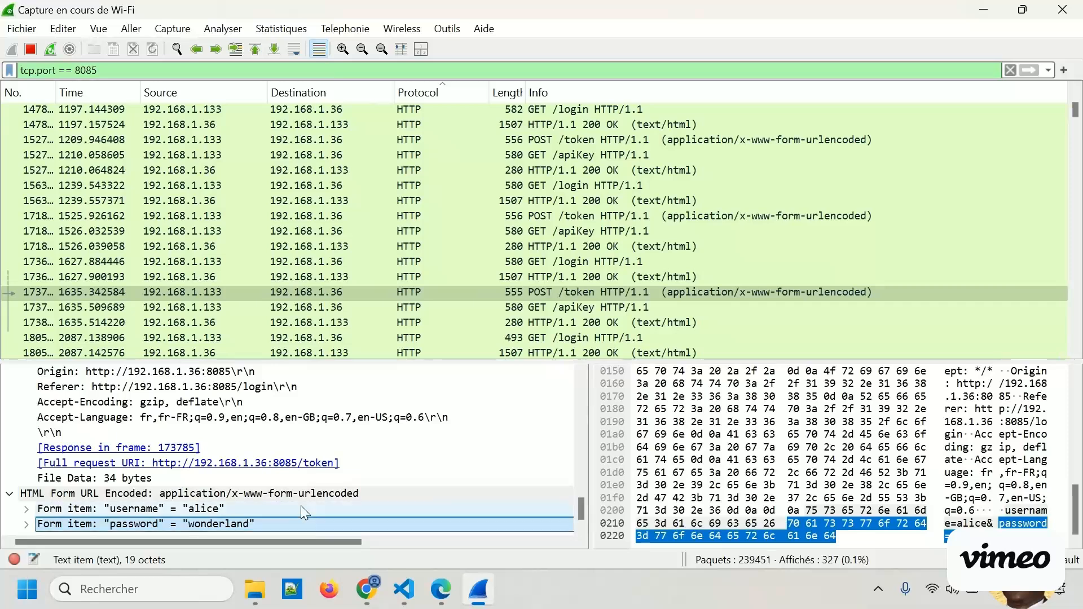
click(322, 508)
click(302, 528)
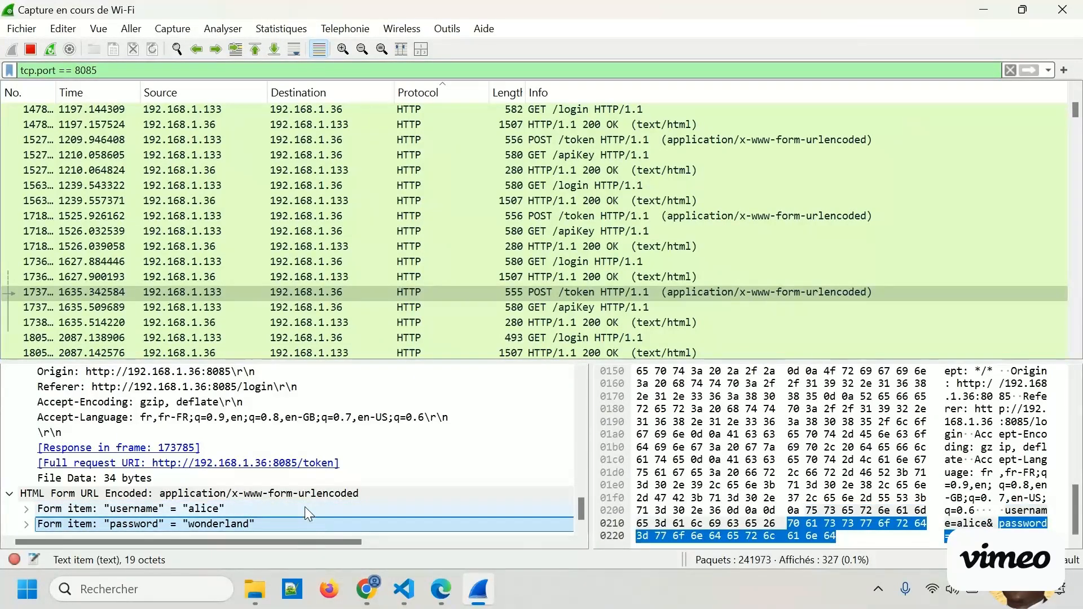
click(309, 511)
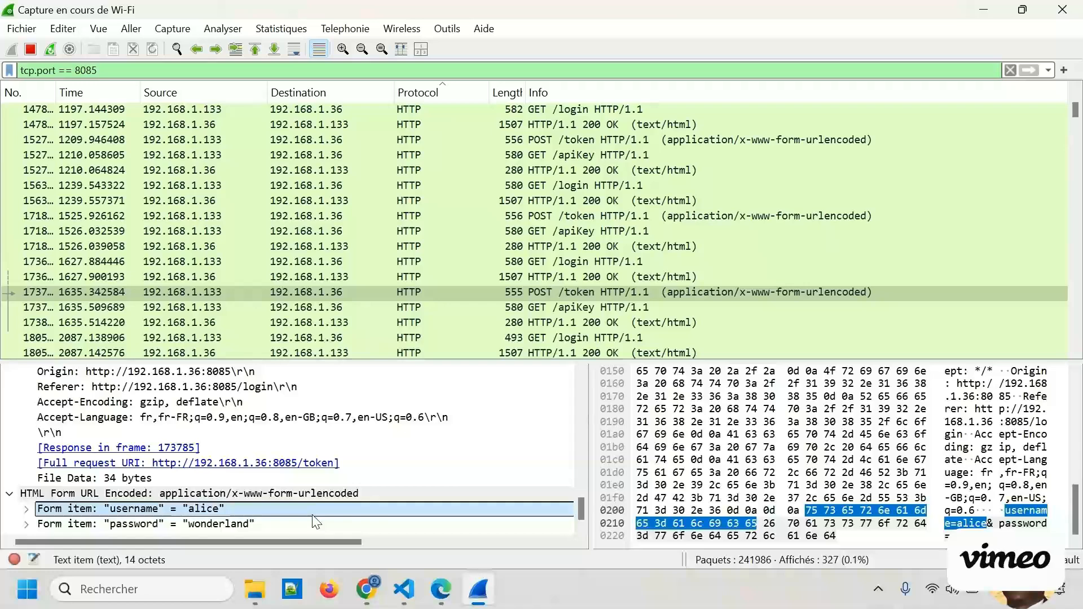
click(316, 522)
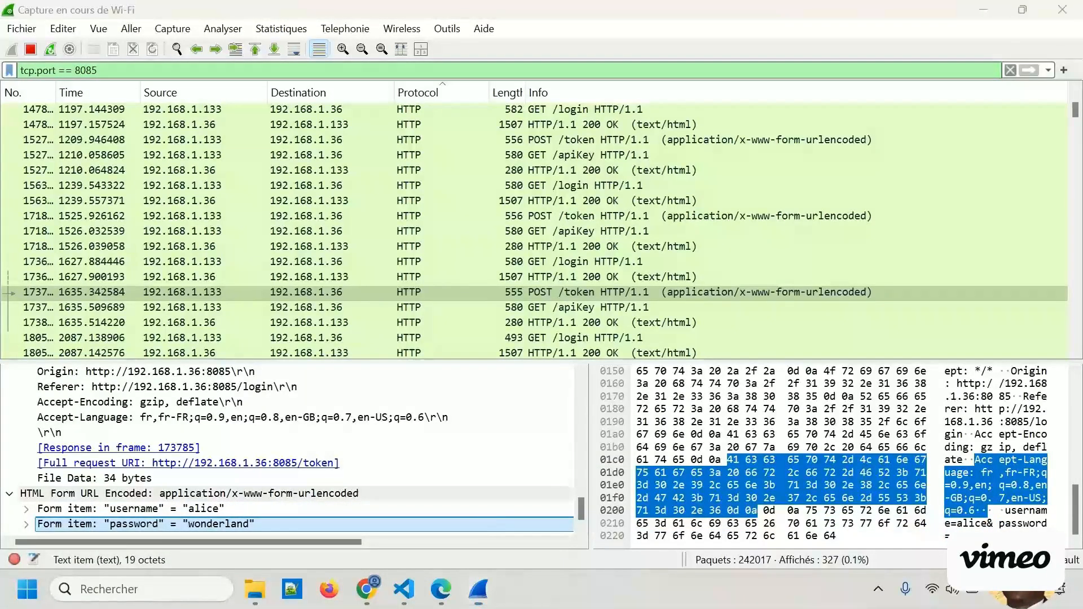
Switch to the Edge browser and reload the Générer une API Key page to reach its form.
key(alt+Tab)
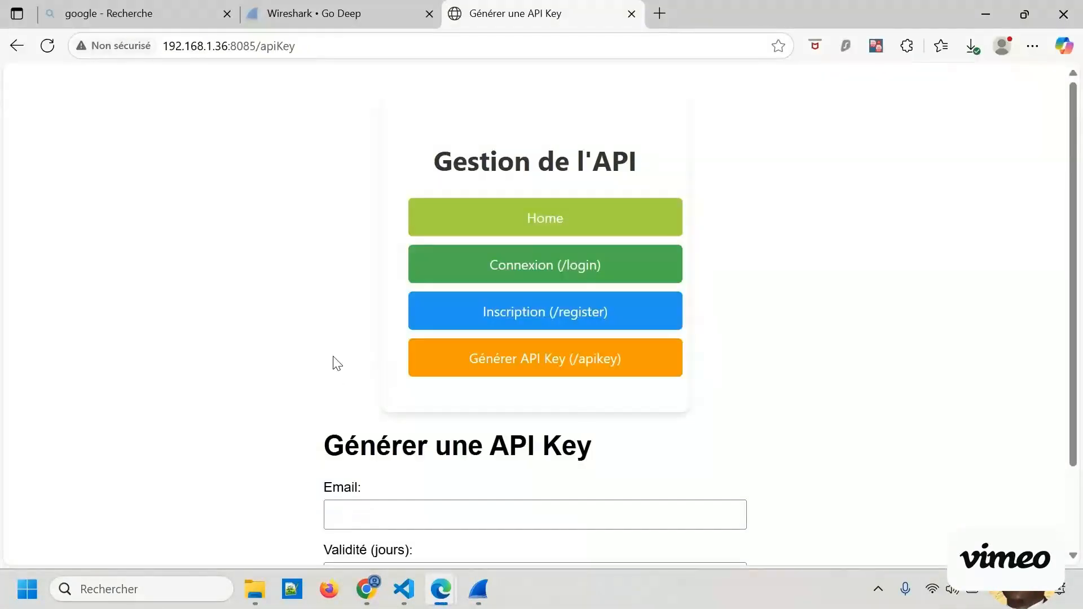
click(47, 46)
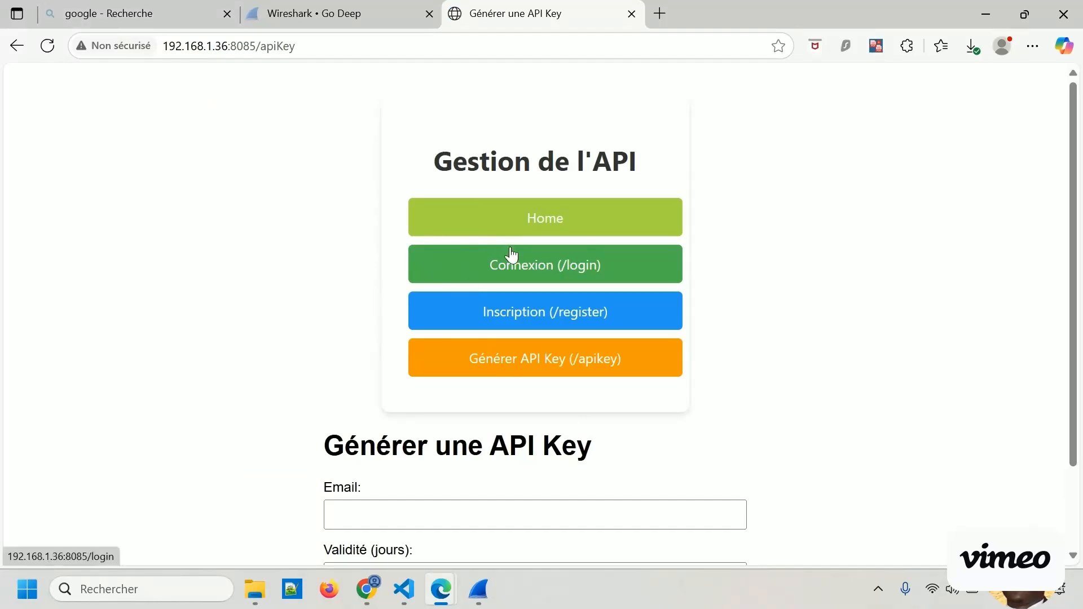
scroll(368, 365, down, 2)
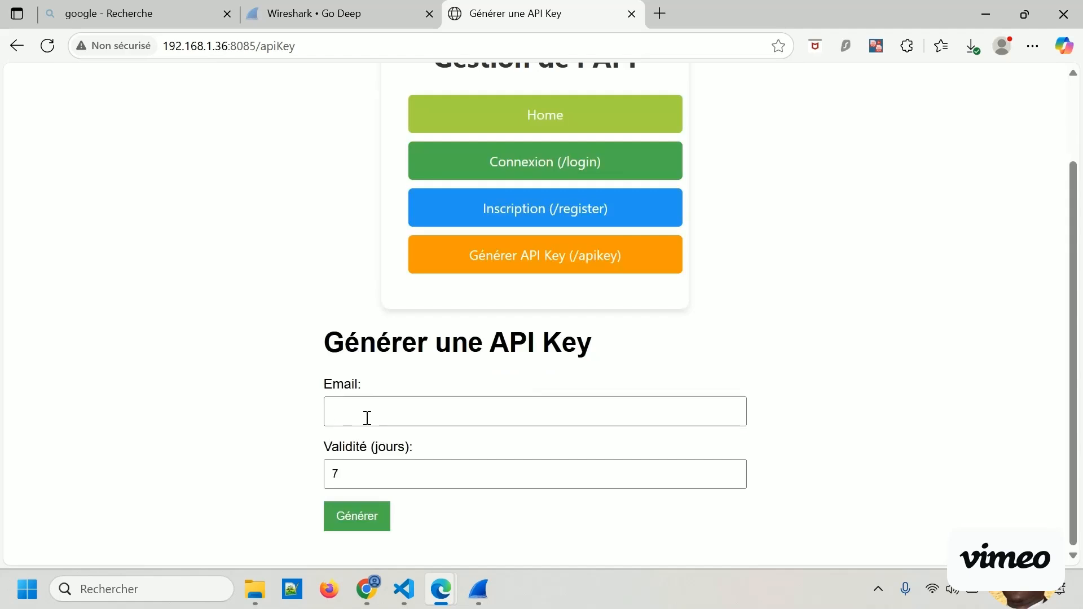
Fill in the email, set the validity to 3 days, and generate the API key.
click(373, 418)
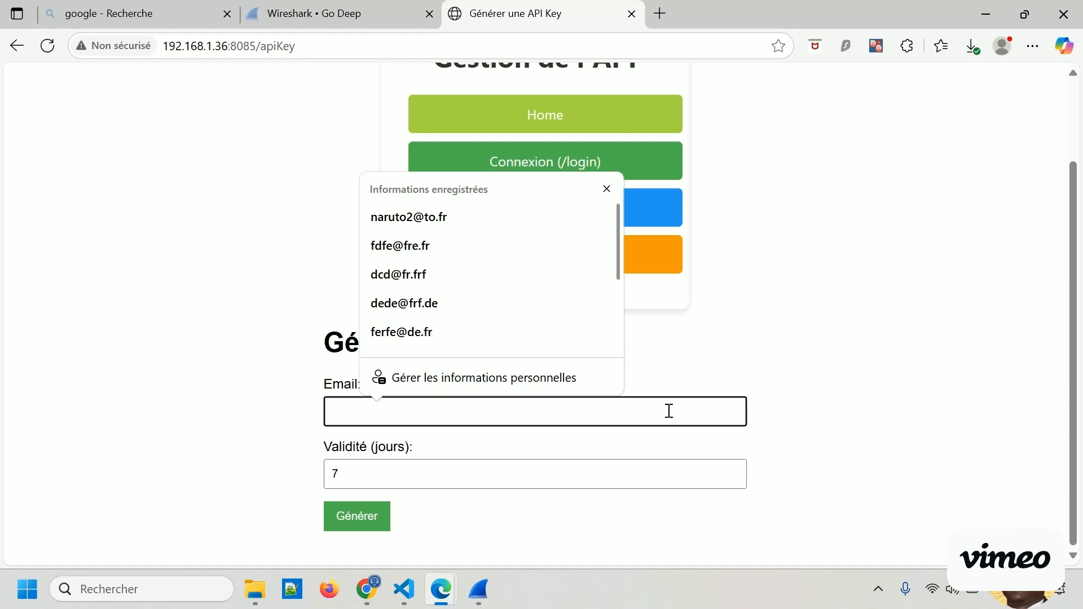
text(N)
key(Return)
key(BackSpace)
key(Return)
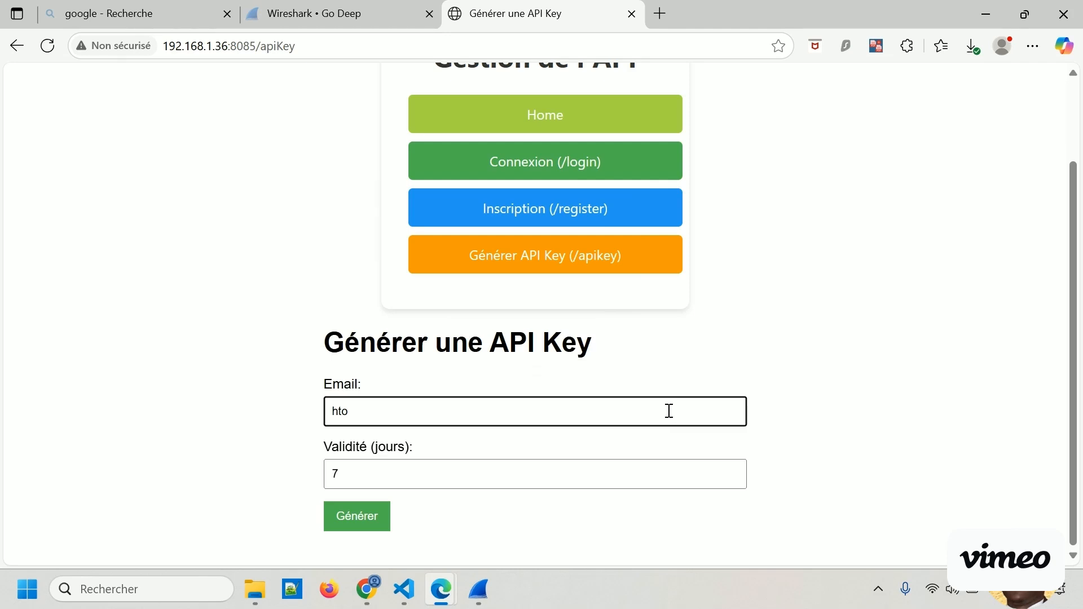
click(732, 479)
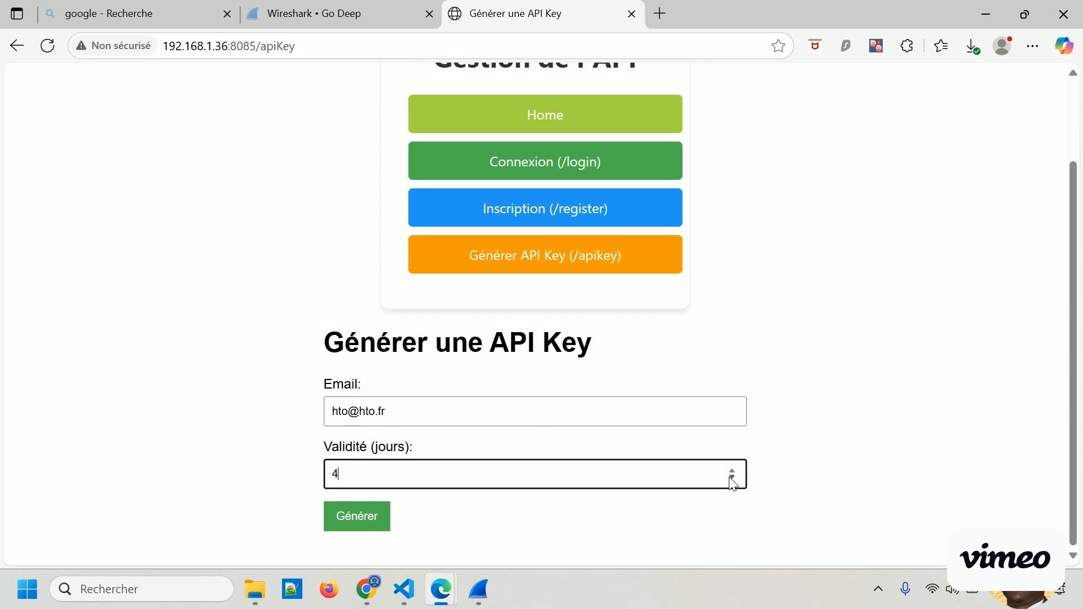
click(370, 518)
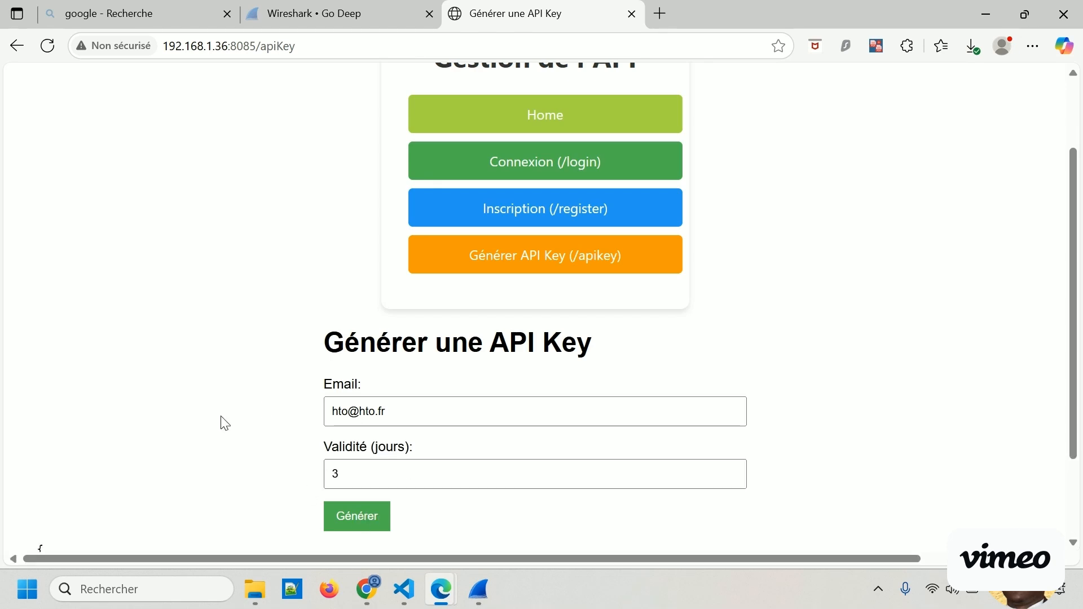
Inspect the full api_key value in the JSON response, including its last characters.
scroll(259, 402, down, 2)
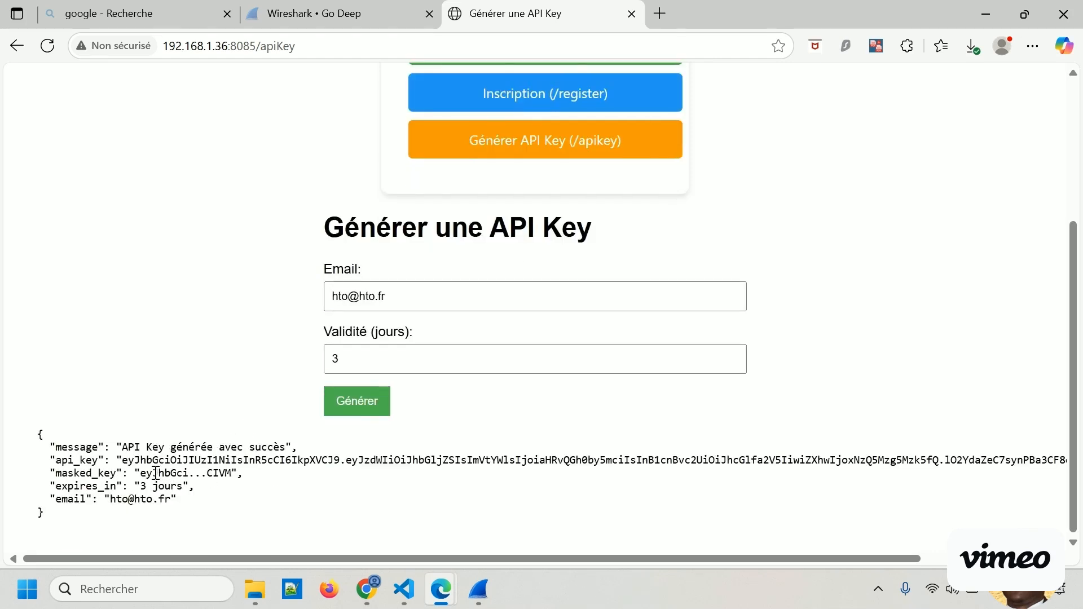
drag(126, 462, 1001, 458)
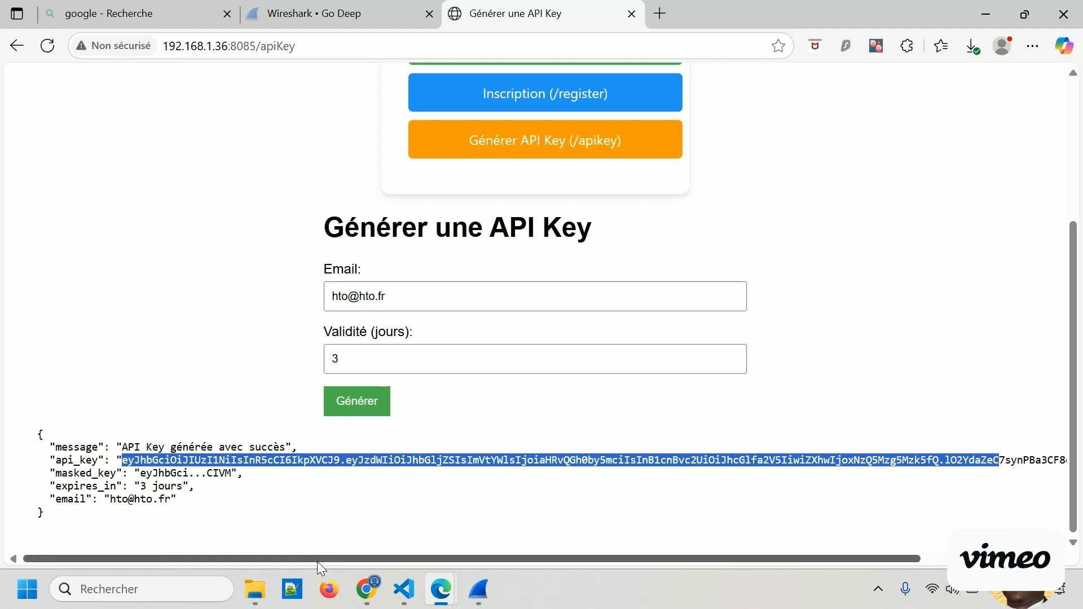
drag(317, 557, 581, 581)
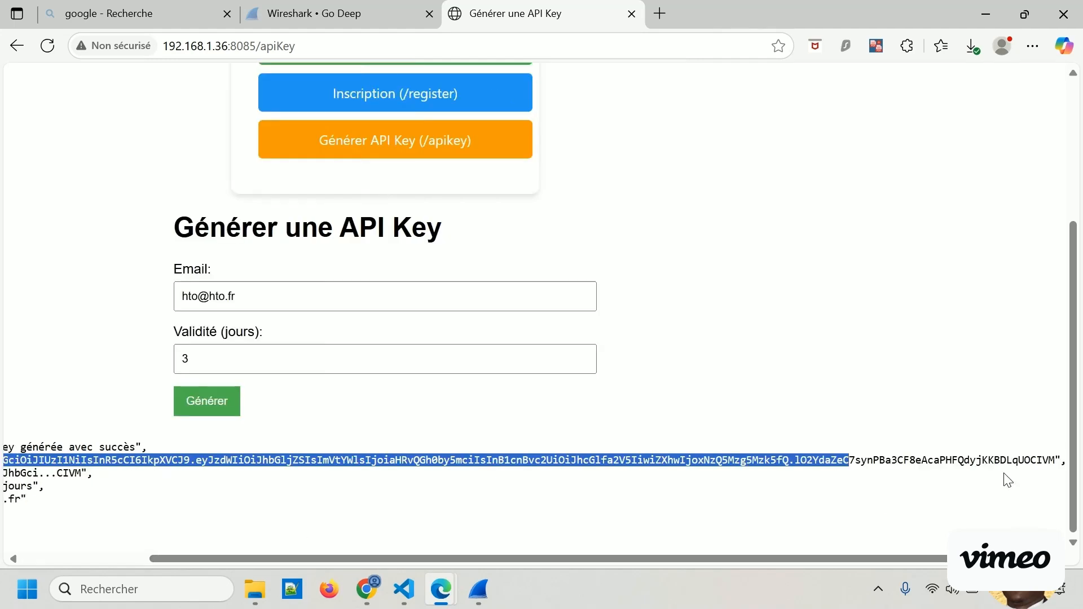
click(1036, 458)
drag(1036, 459, 1056, 460)
click(1034, 458)
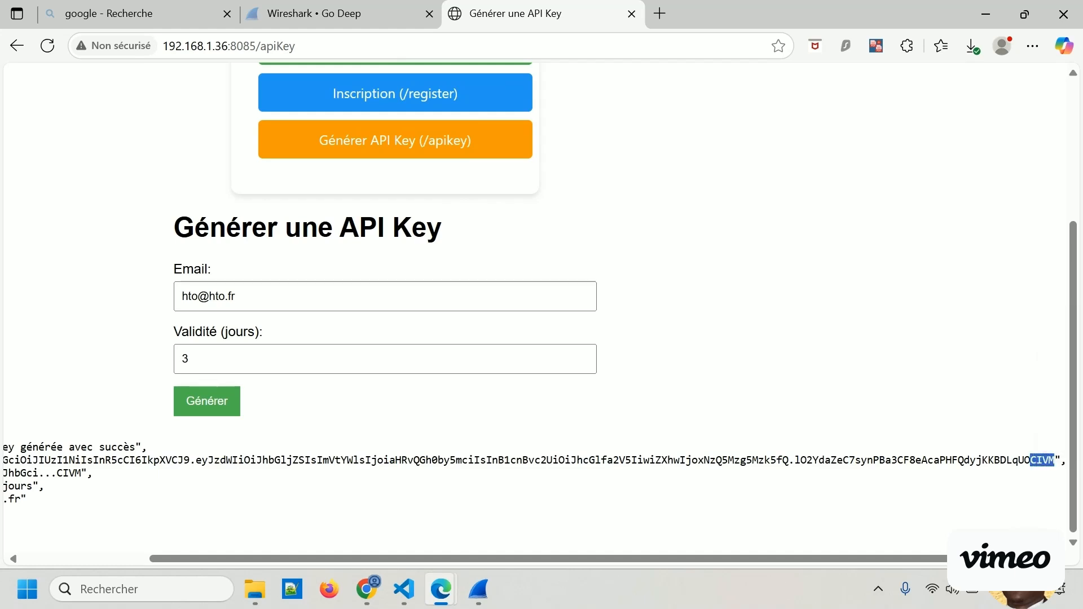
scroll(520, 542, left, 5)
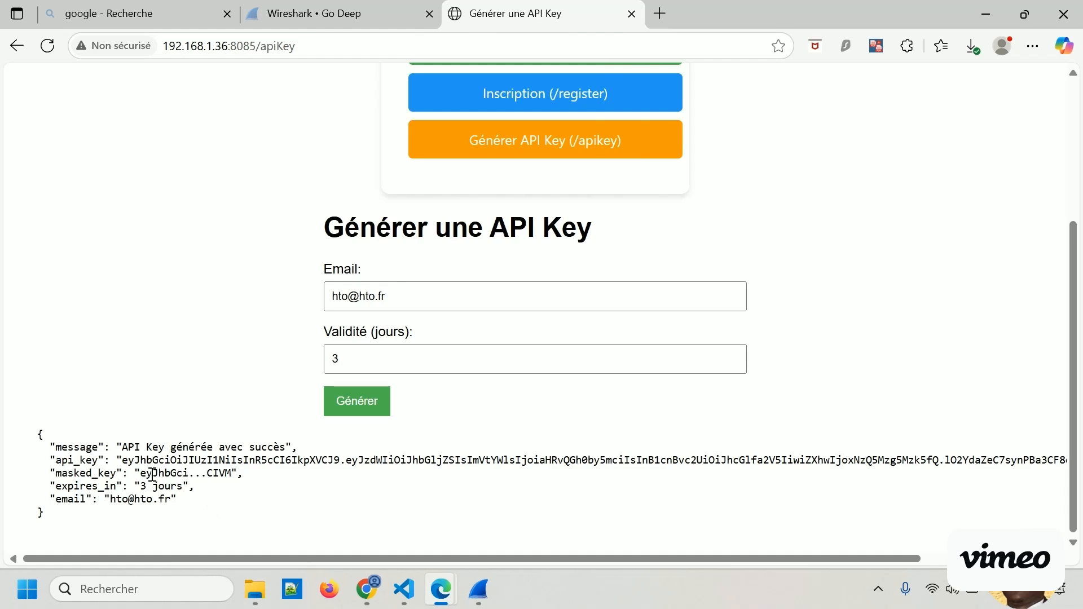
Review the email, expires_in and masked_key fields of the API key response.
drag(39, 442, 225, 511)
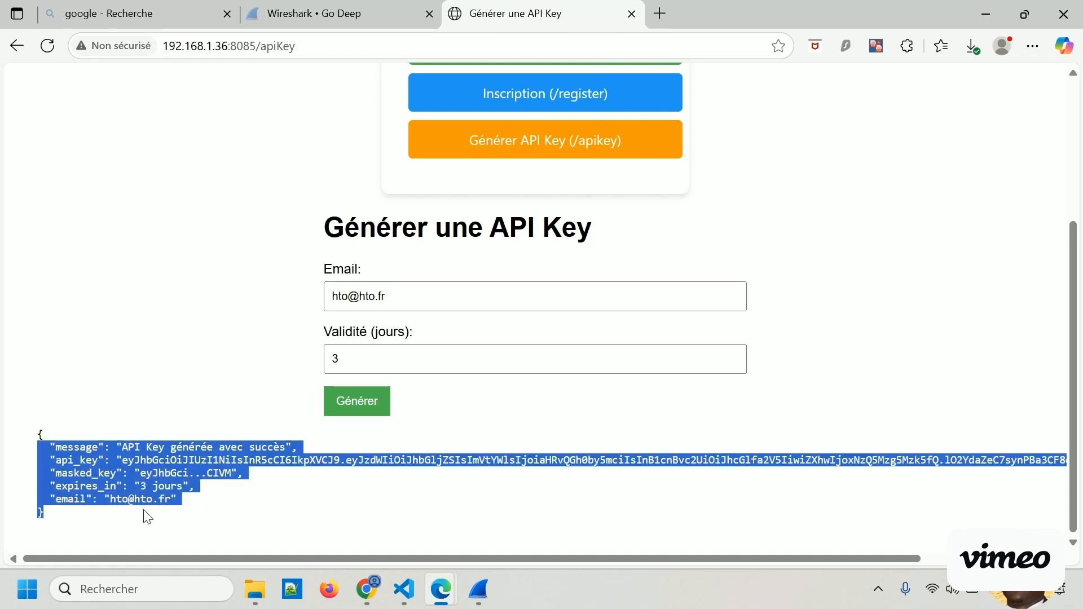
click(136, 503)
drag(110, 500, 145, 500)
click(203, 506)
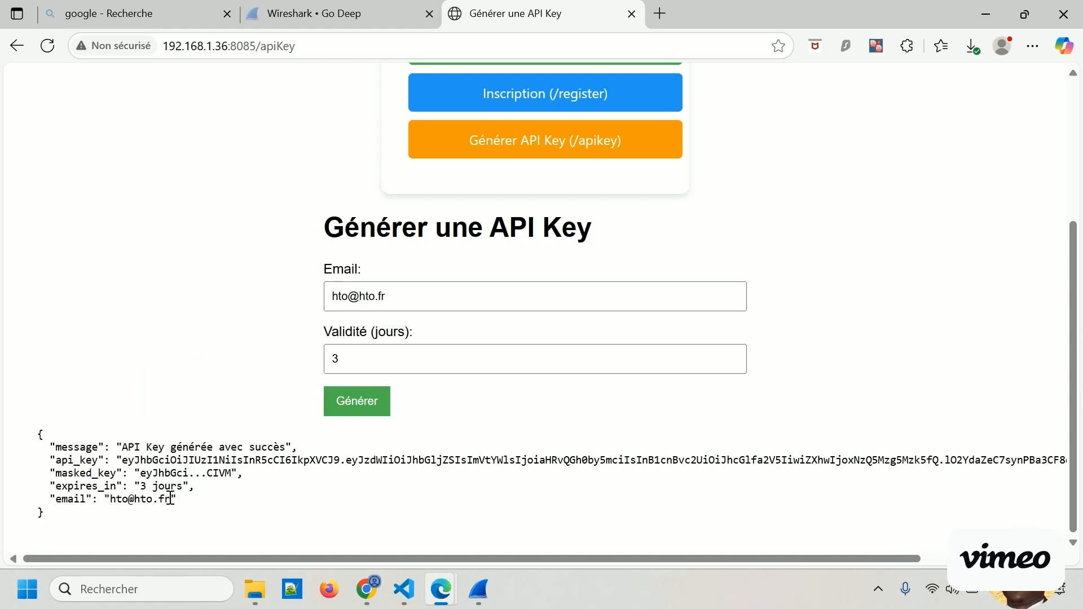
drag(146, 487, 169, 487)
click(239, 471)
drag(231, 477, 207, 473)
click(412, 462)
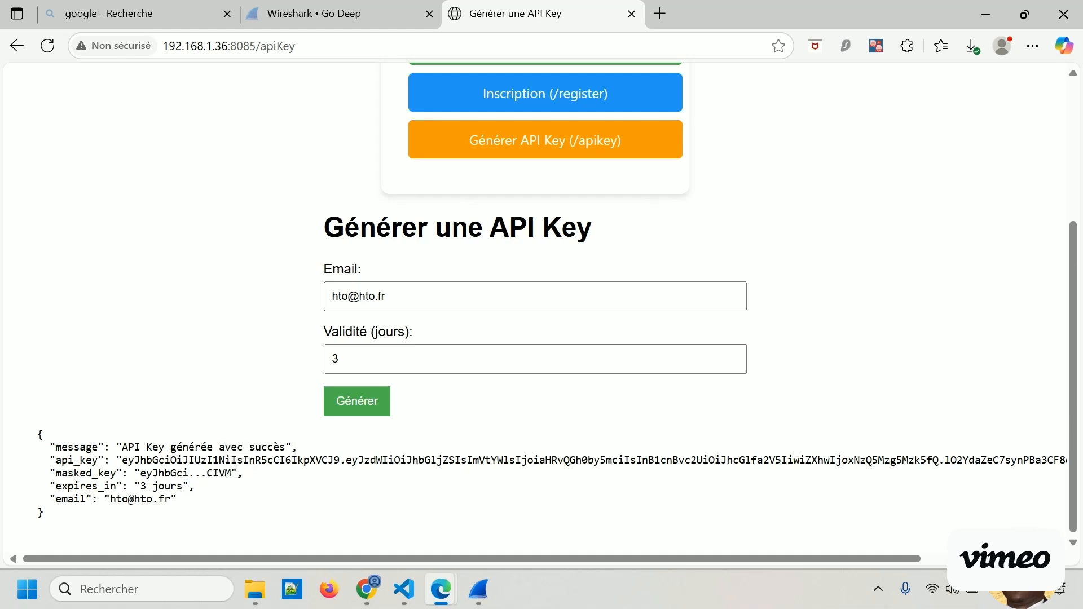
Switch back to the Wireshark capture filtered on tcp.port == 8085.
key(alt+Tab)
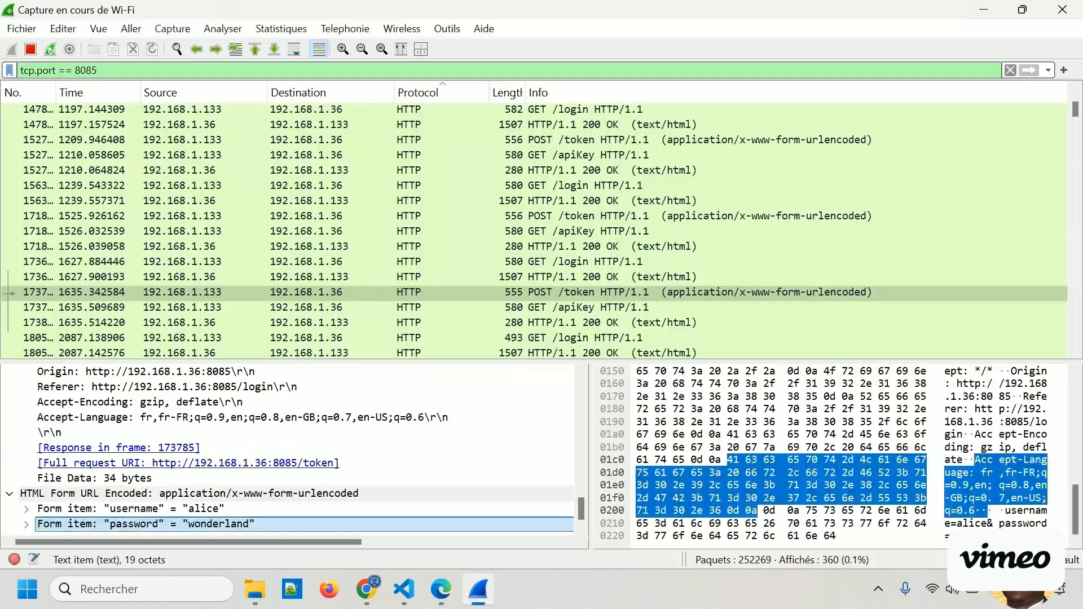
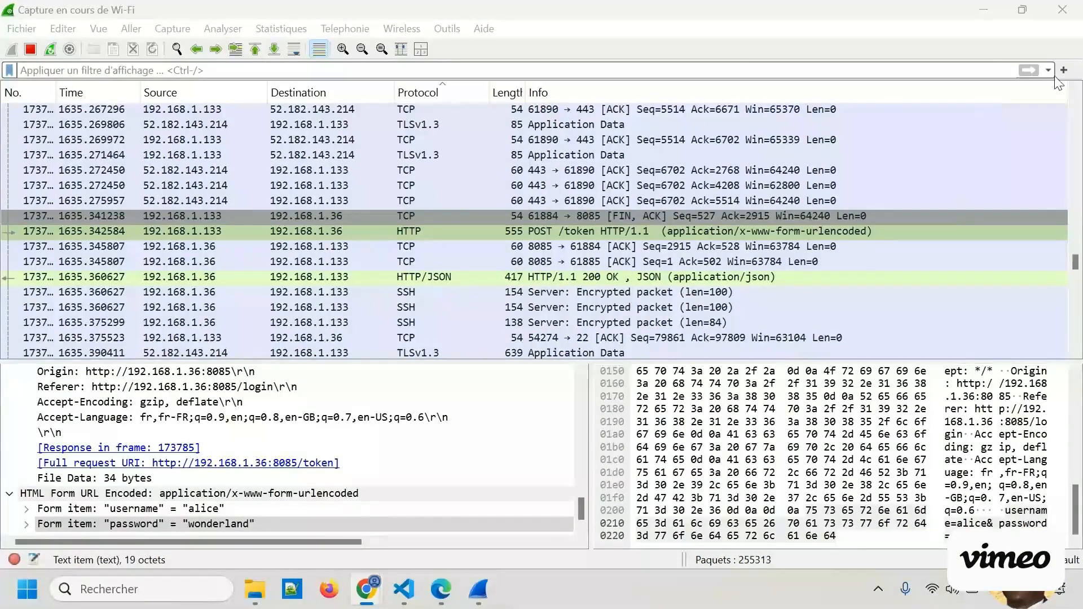
Reapply the recent display filter tcp.port == 8085 to the live Wi-Fi capture.
click(1049, 70)
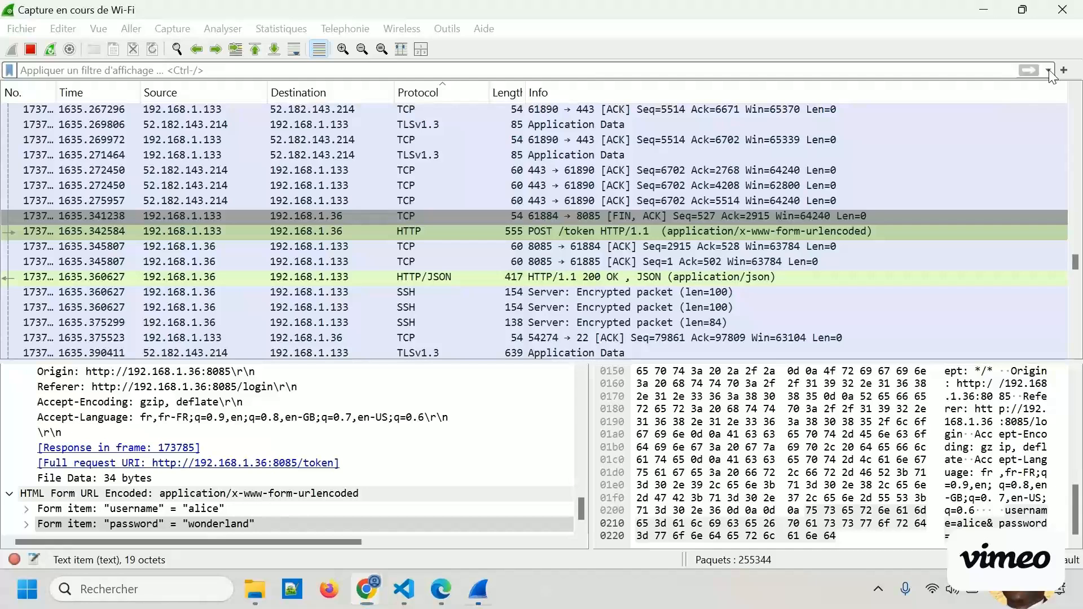
click(1049, 70)
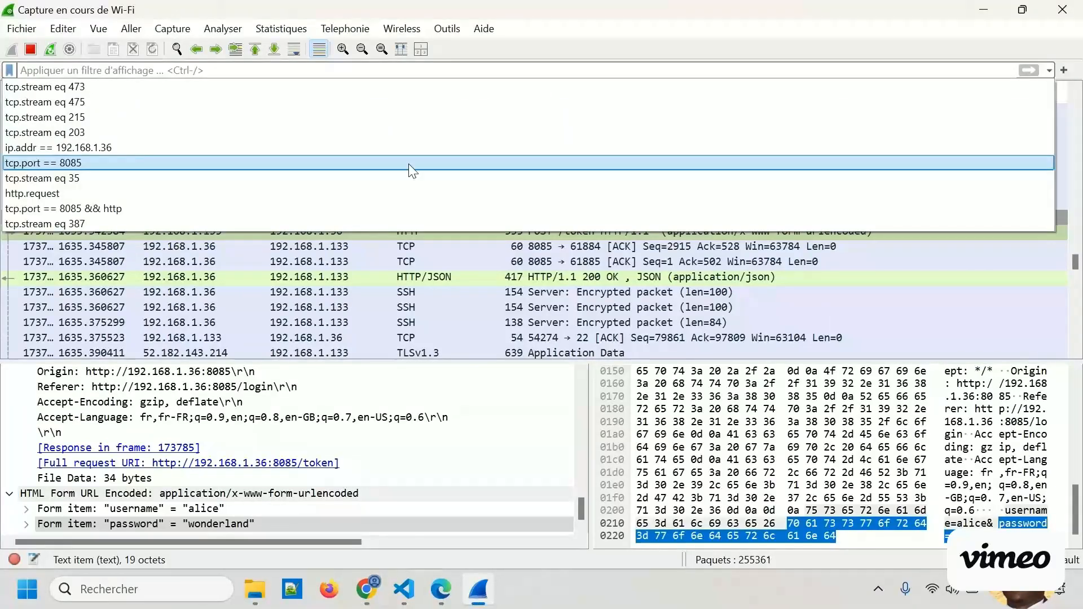
click(130, 164)
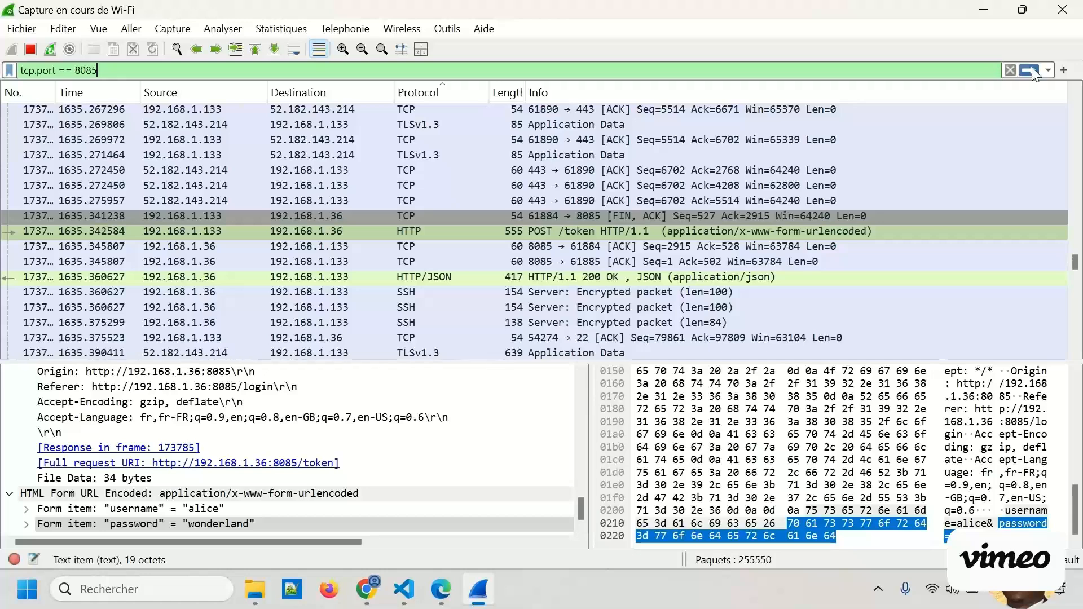
key(Return)
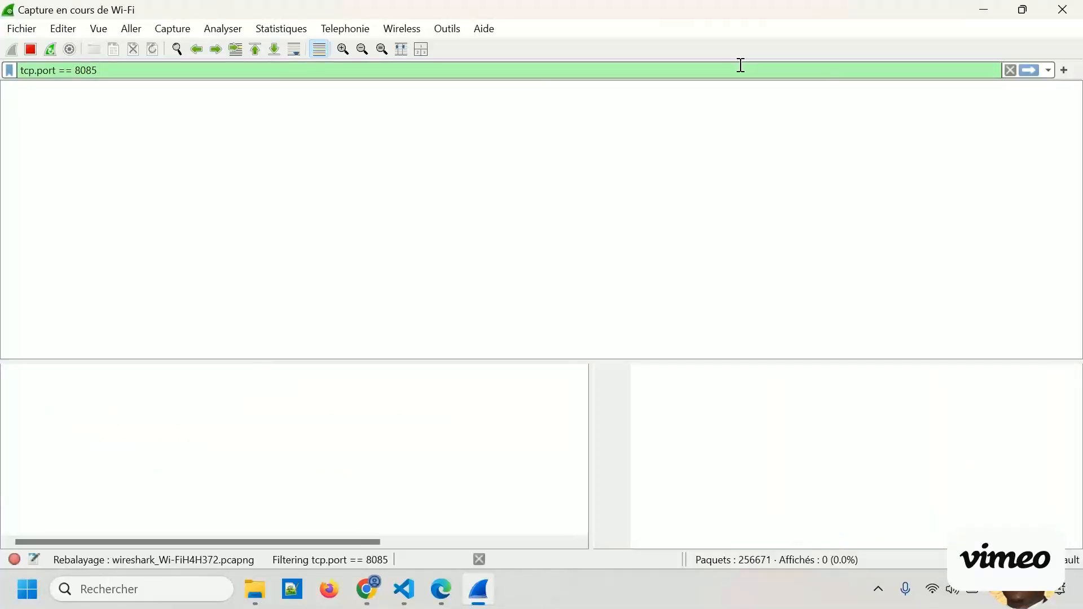
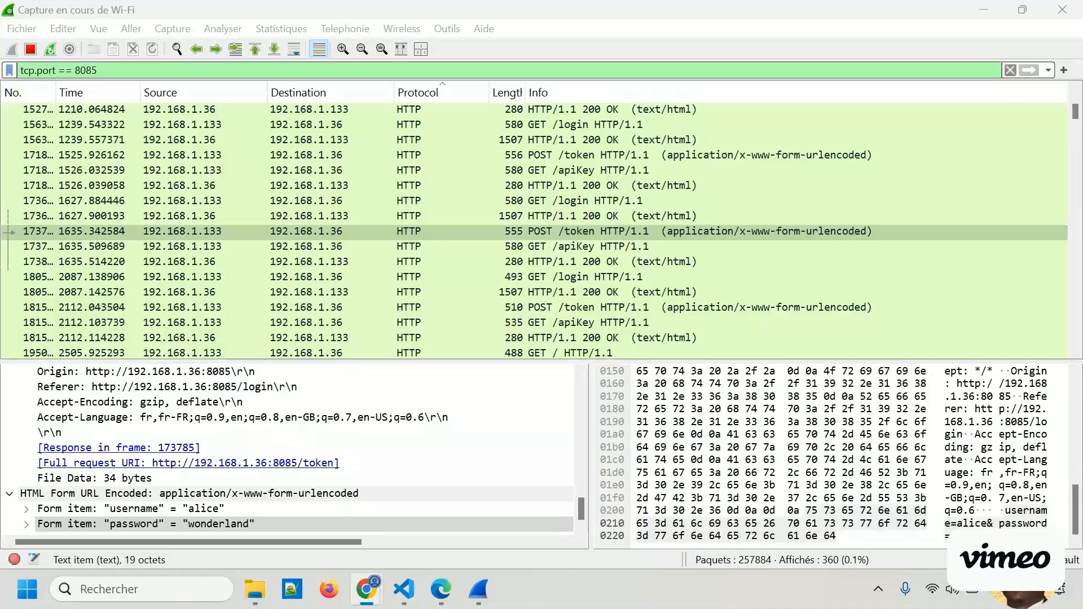
Switch to the browser and inspect the api_key value in the JSON response of the API key generation page.
key(alt+Tab)
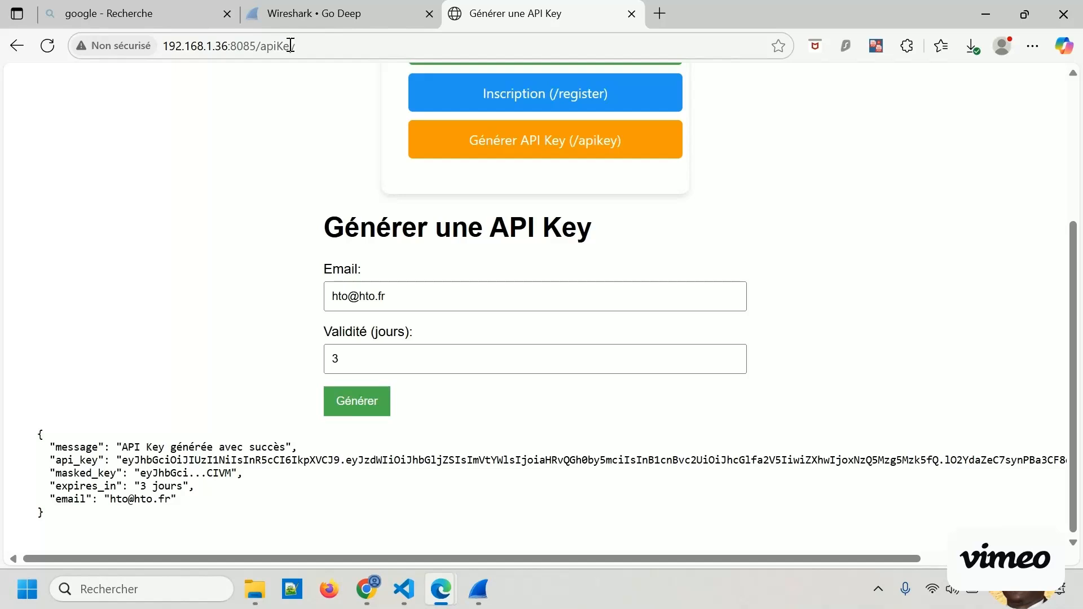
drag(158, 460, 201, 460)
click(191, 331)
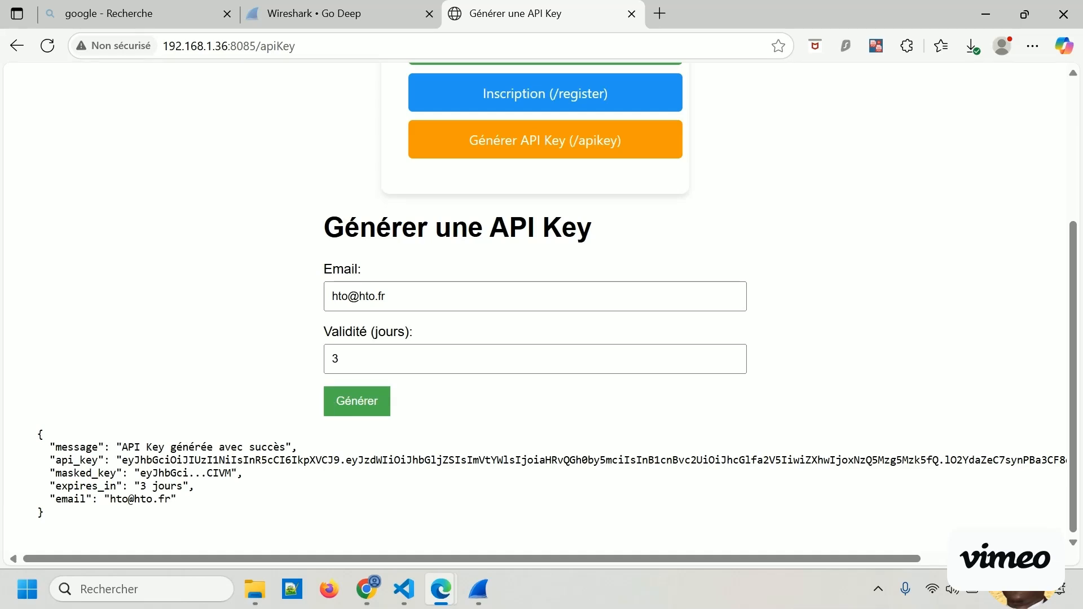
Switch back to Wireshark and open the HTTP/JSON response packet that answers the POST /generateApiKey request.
key(alt+Tab)
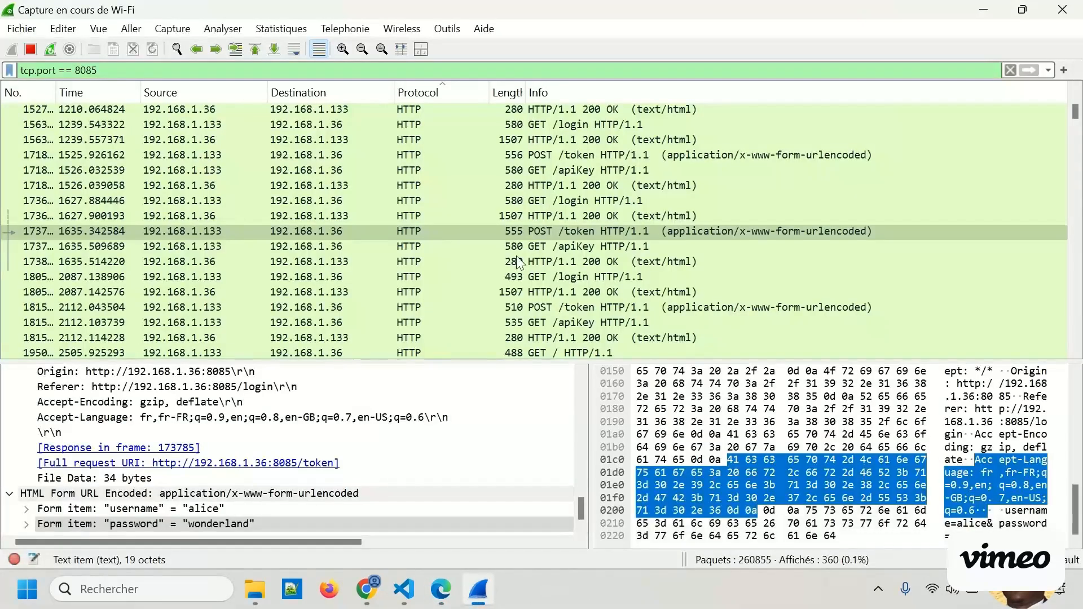
scroll(564, 206, up, 4)
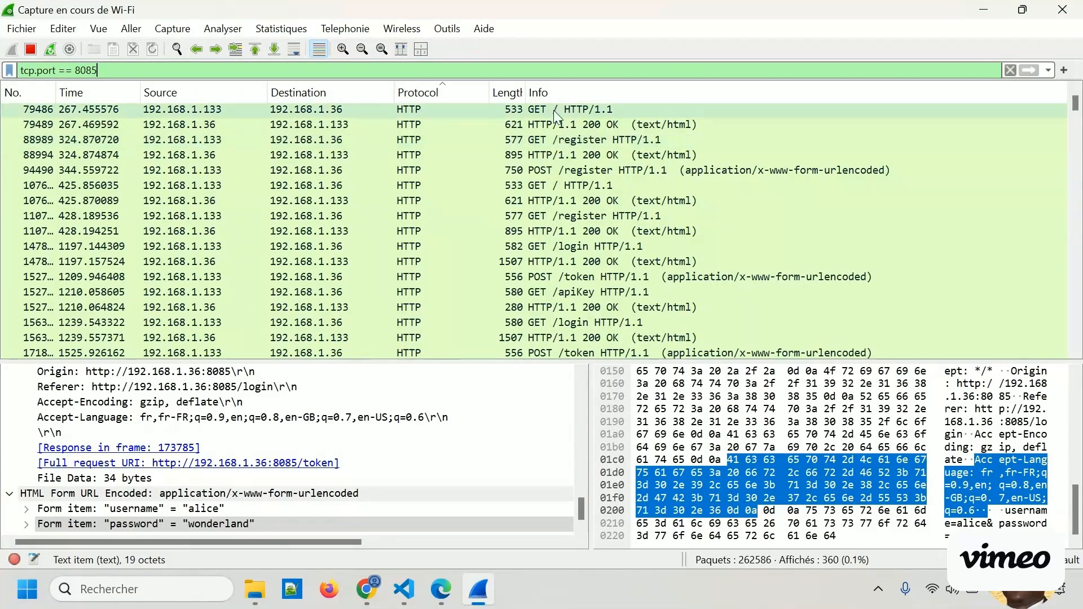
scroll(593, 233, down, 10)
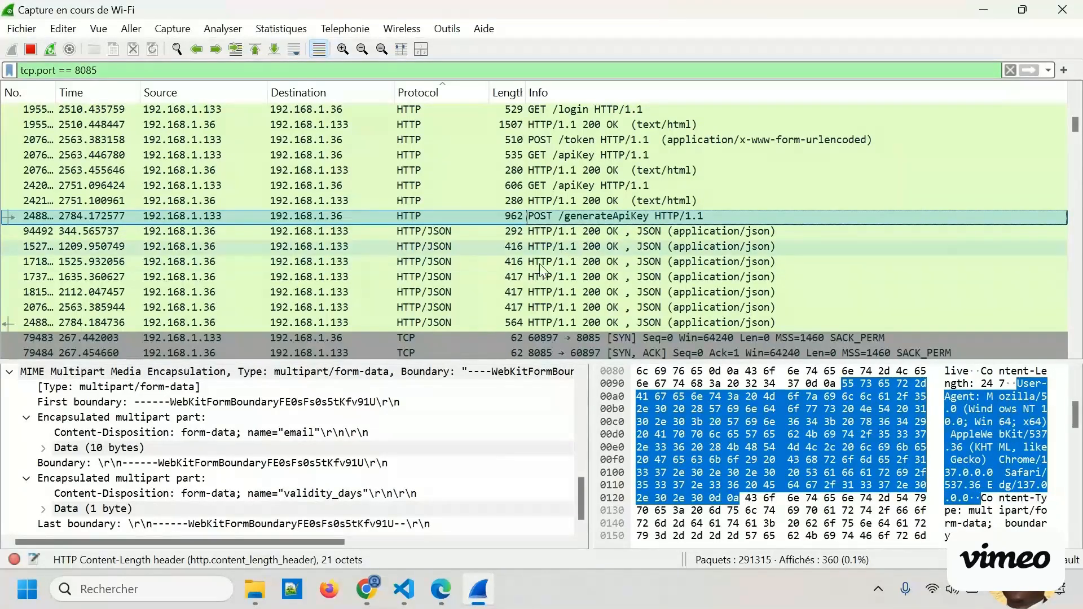
click(581, 249)
click(581, 323)
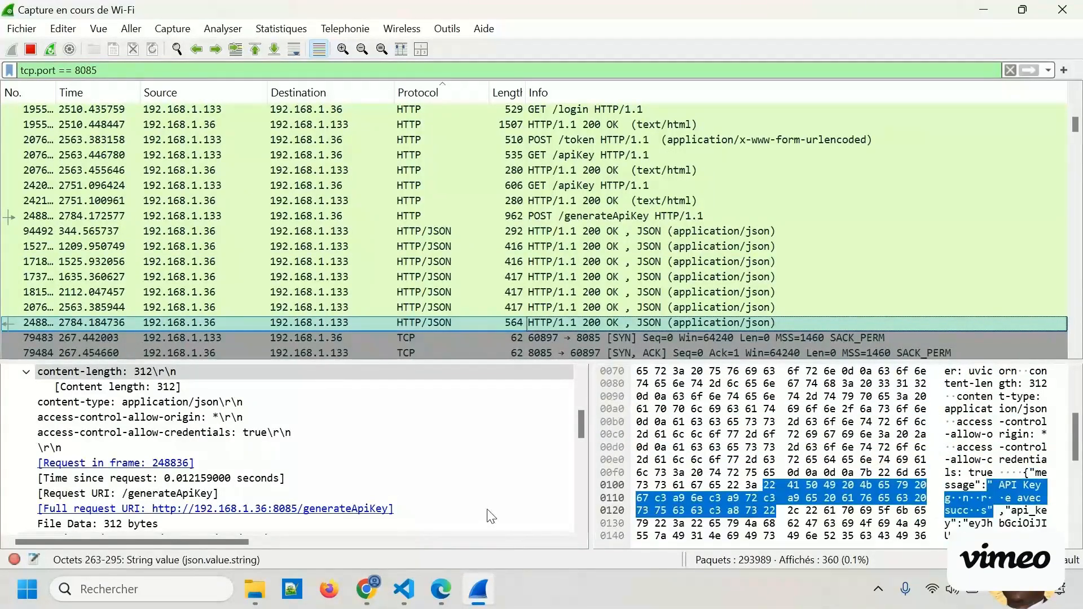
Examine the full api_key string in the packet's JSON details and select its string value to highlight the matching bytes.
scroll(408, 488, down, 3)
scroll(409, 487, down, 3)
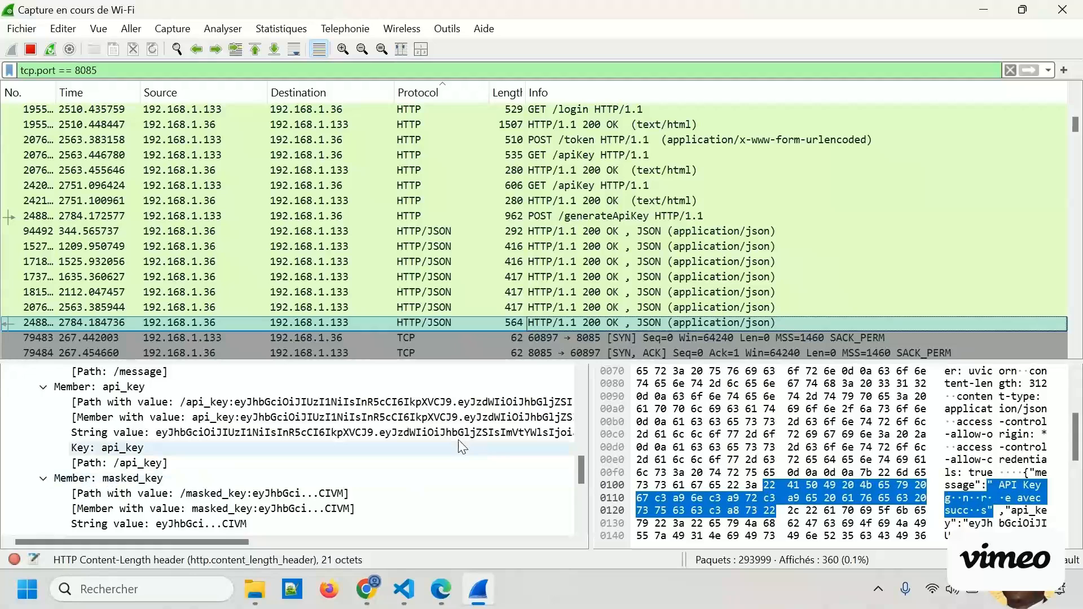
drag(229, 541, 591, 550)
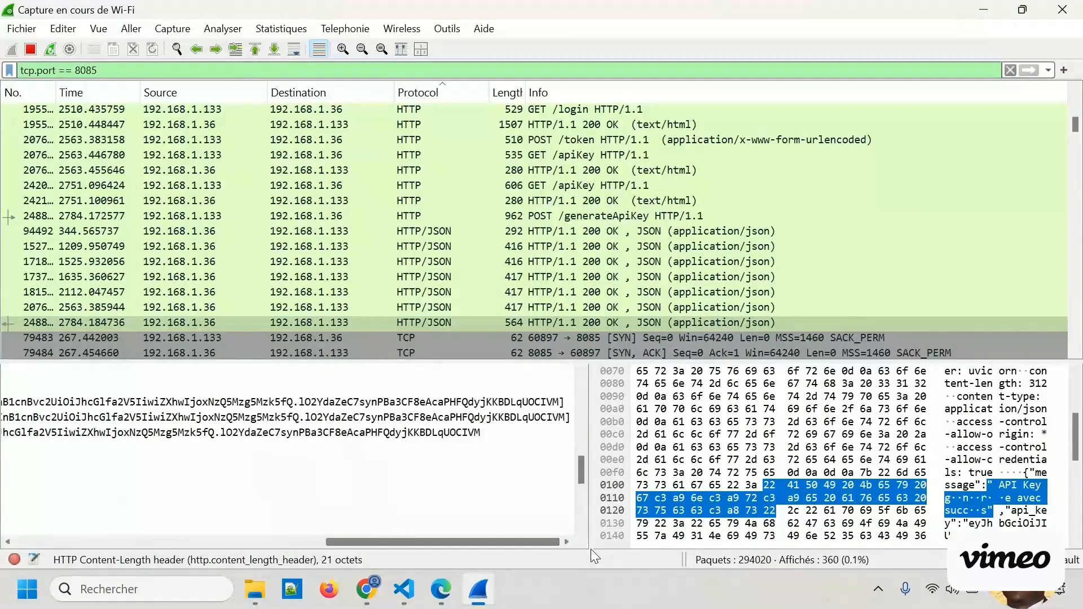
click(467, 435)
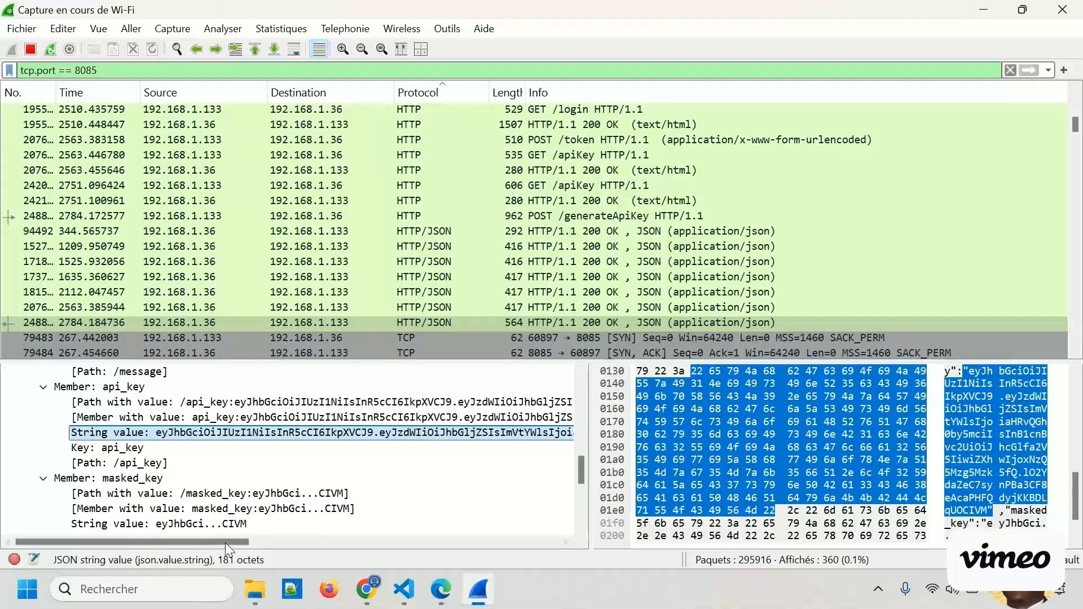
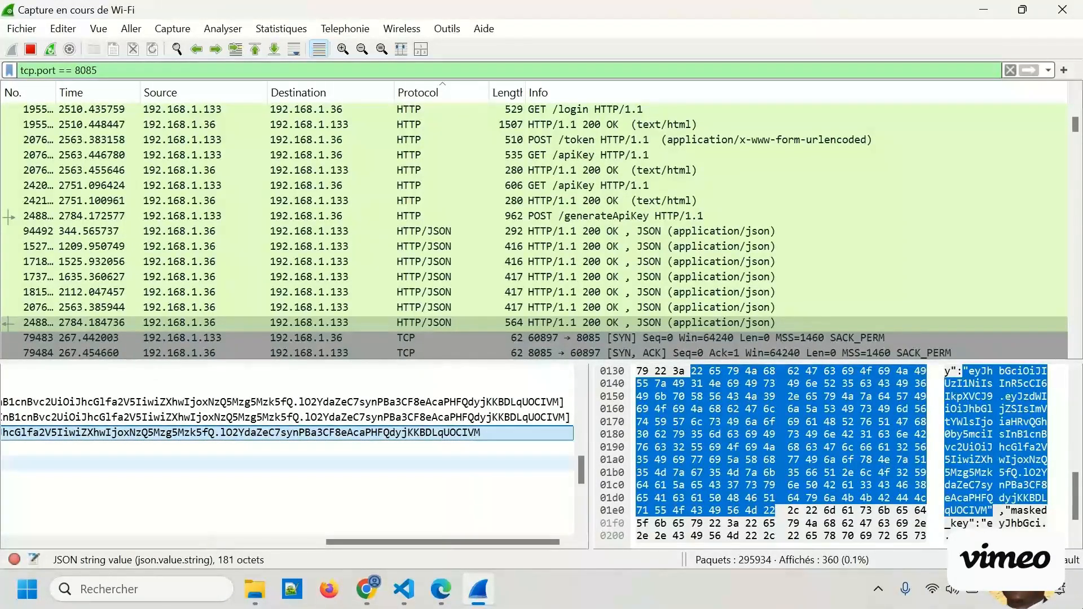
Switch to the browser, highlight the last characters of the generated api_key, and compare them with the api_key string value in Wireshark's packet details.
key(alt+Tab)
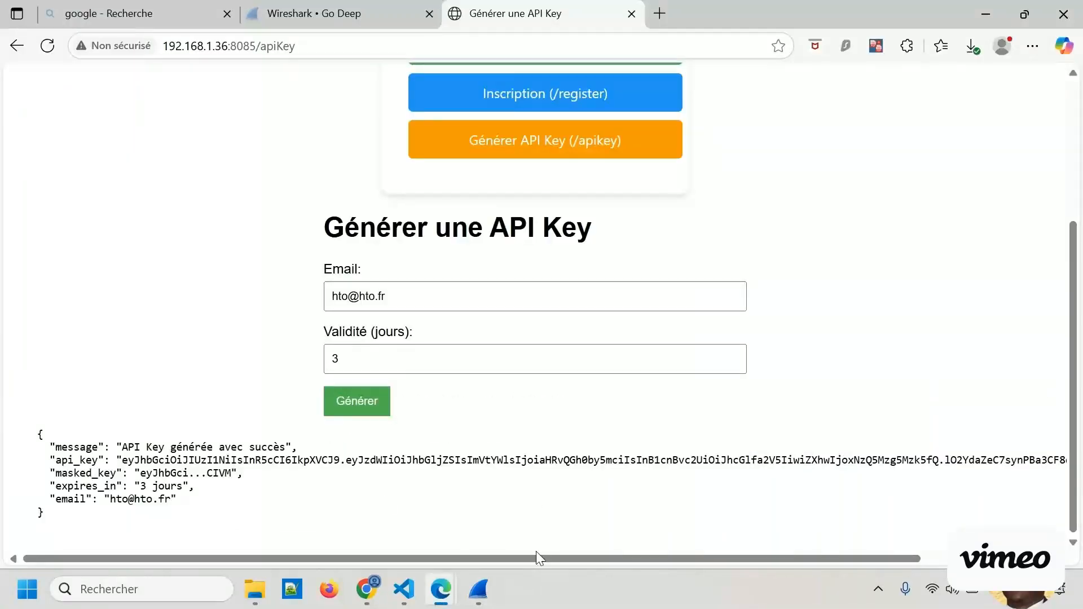
drag(537, 556, 868, 553)
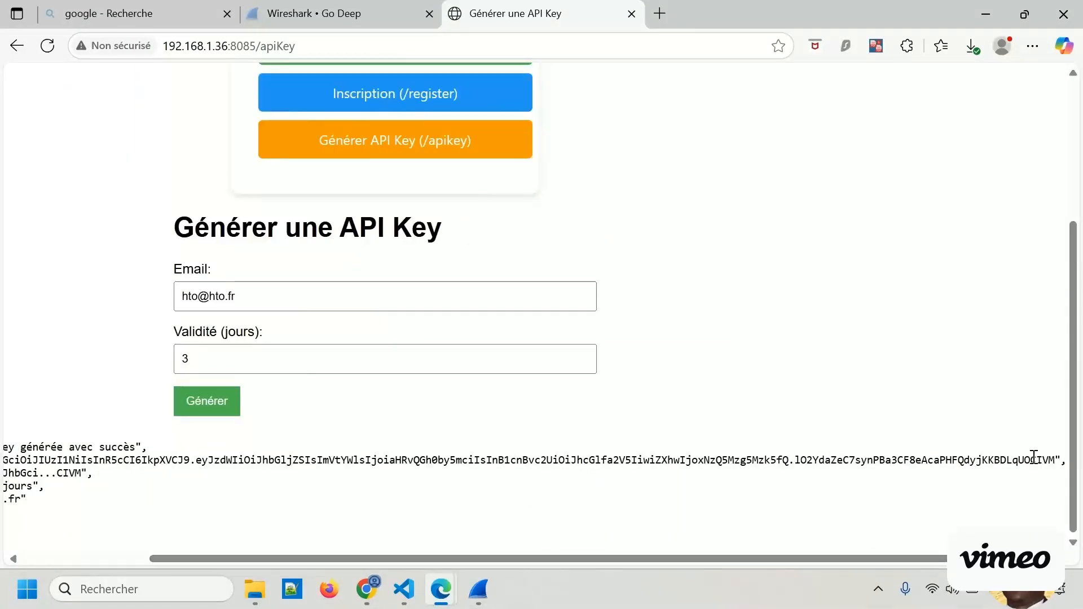
drag(1031, 460, 1055, 460)
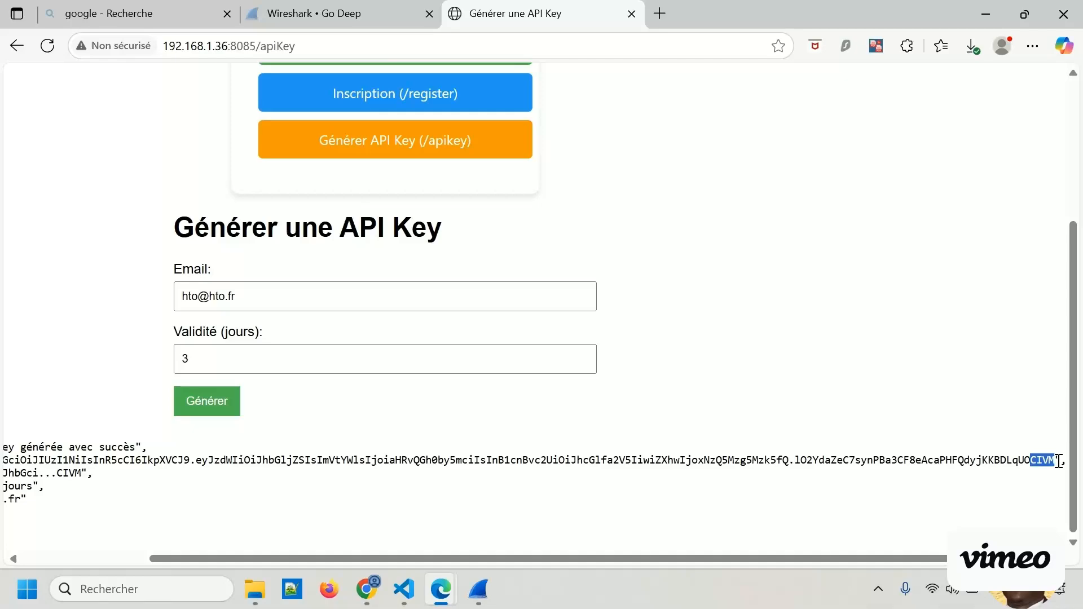
click(990, 14)
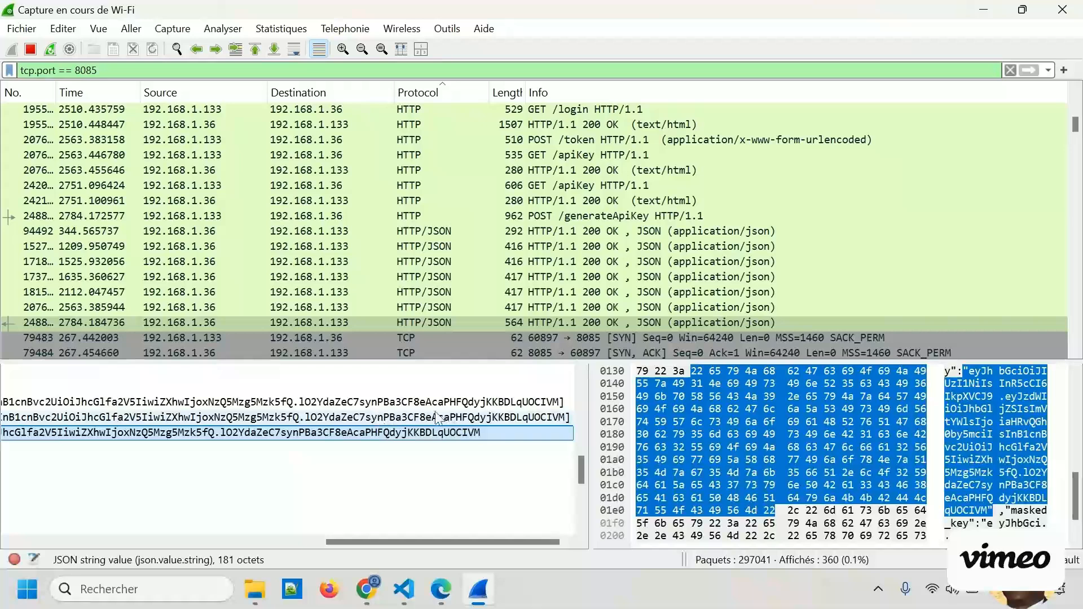
click(367, 419)
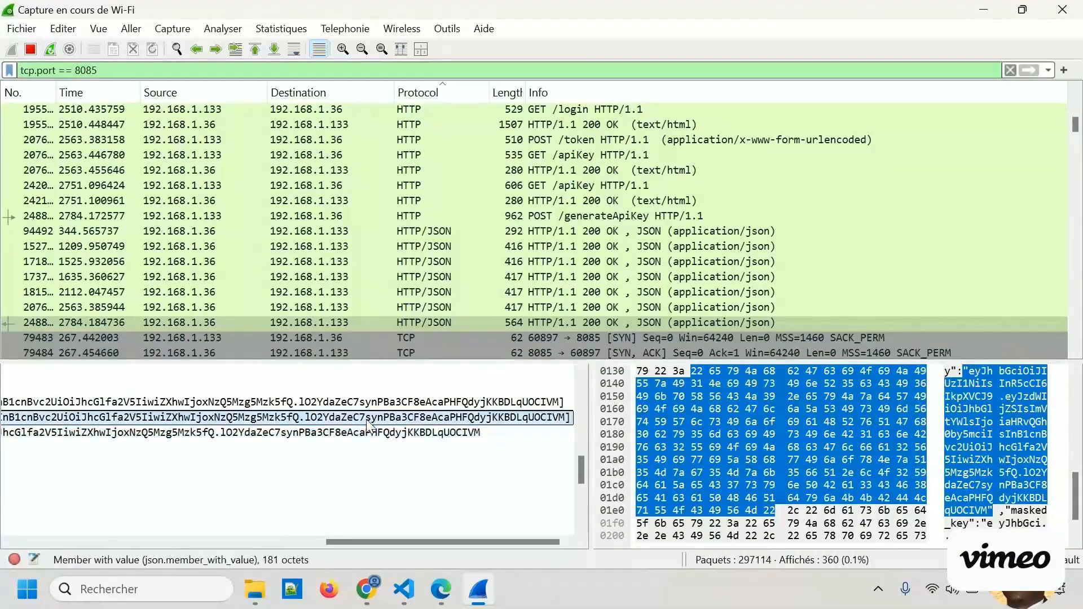
click(451, 436)
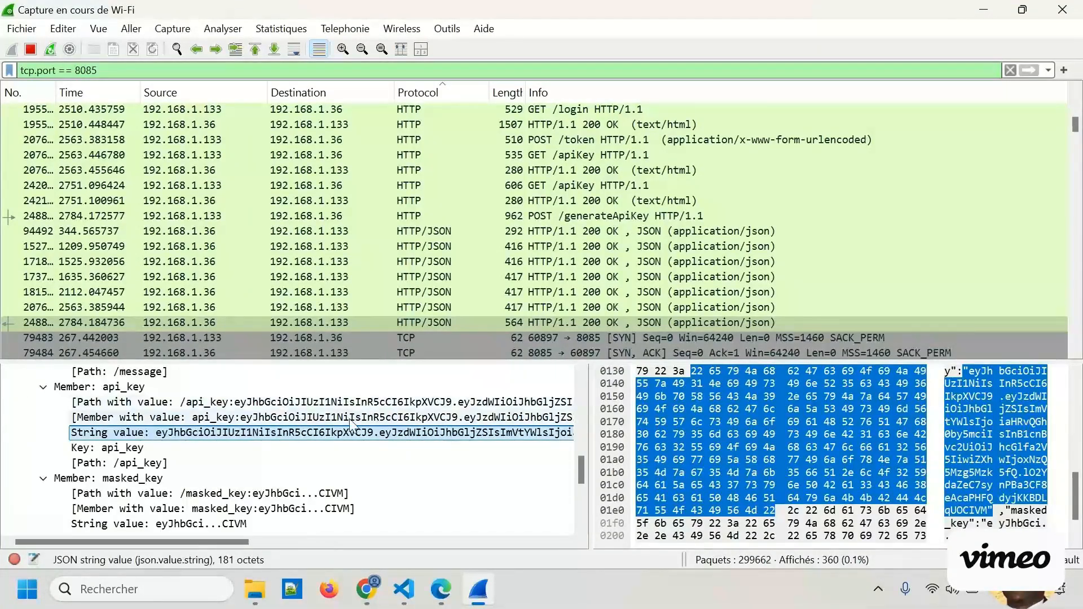
Follow the TCP stream of the POST /generateApiKey packet.
click(580, 216)
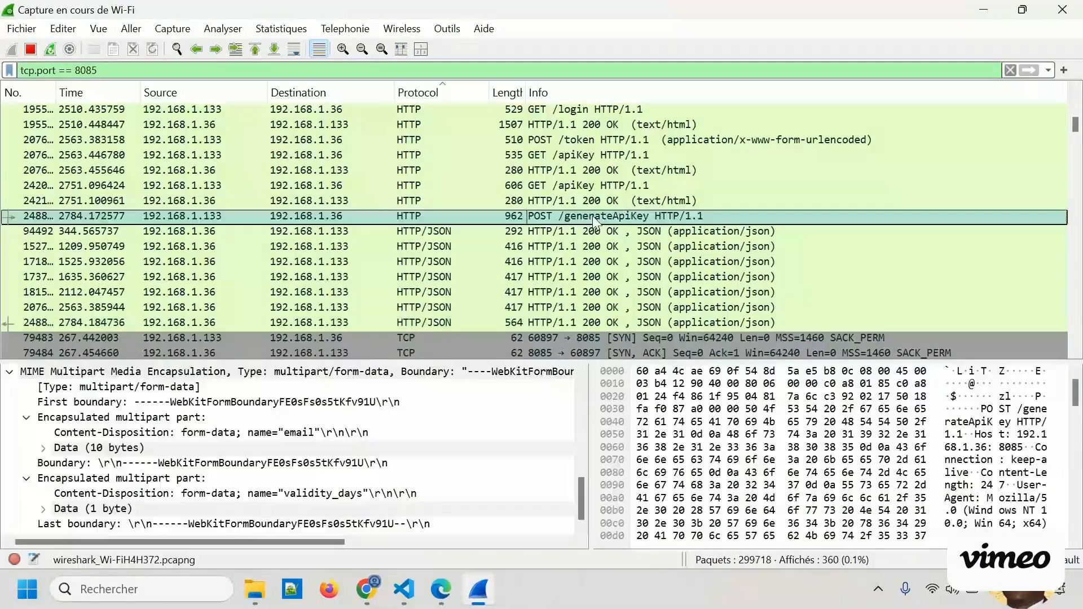
right_click(550, 215)
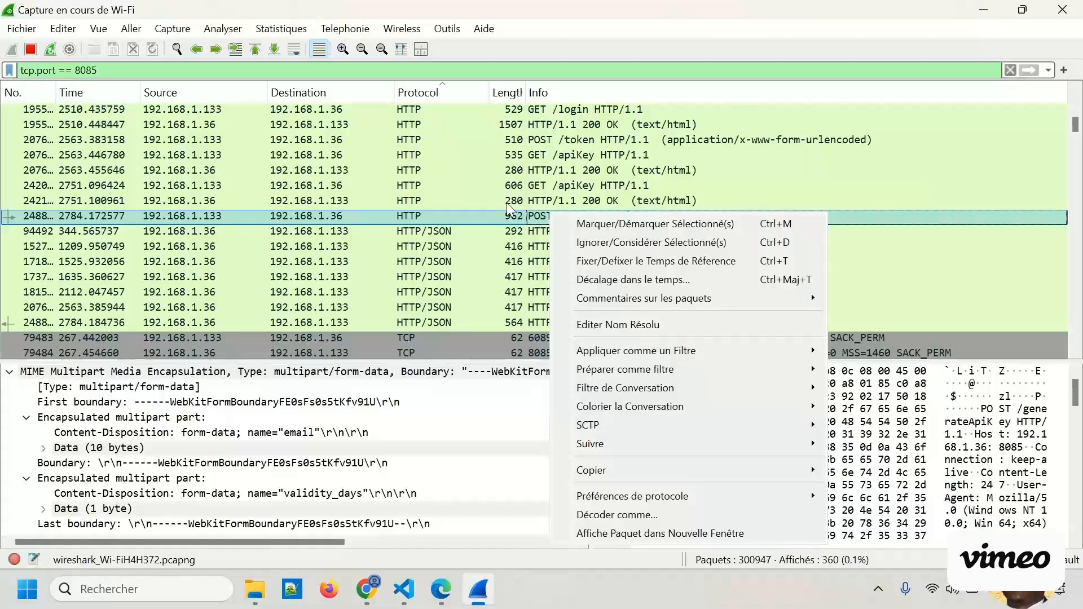
click(509, 210)
right_click(493, 218)
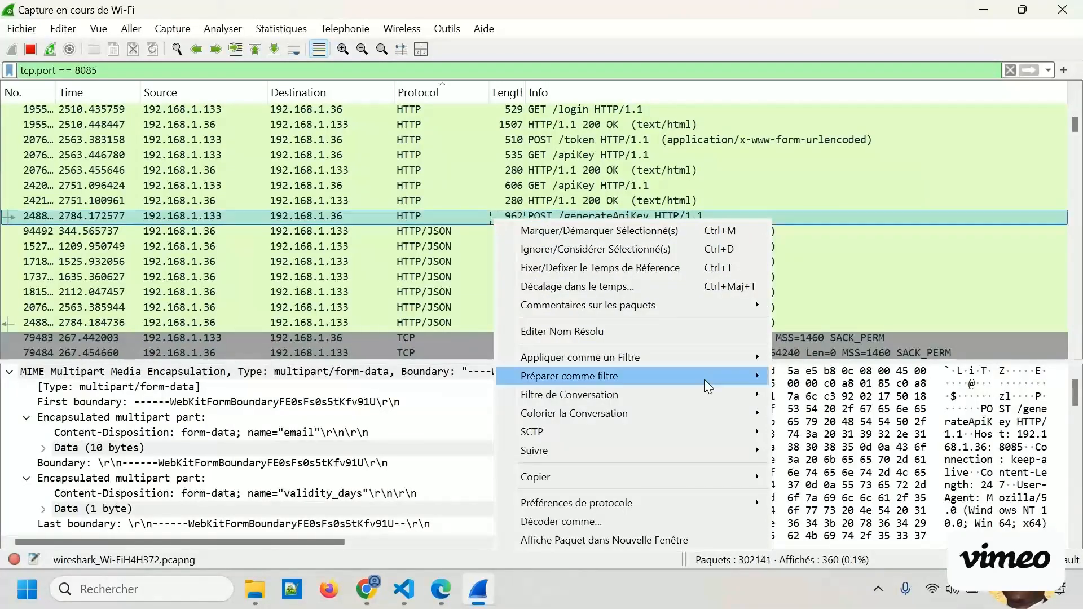
mouse_move(750, 452)
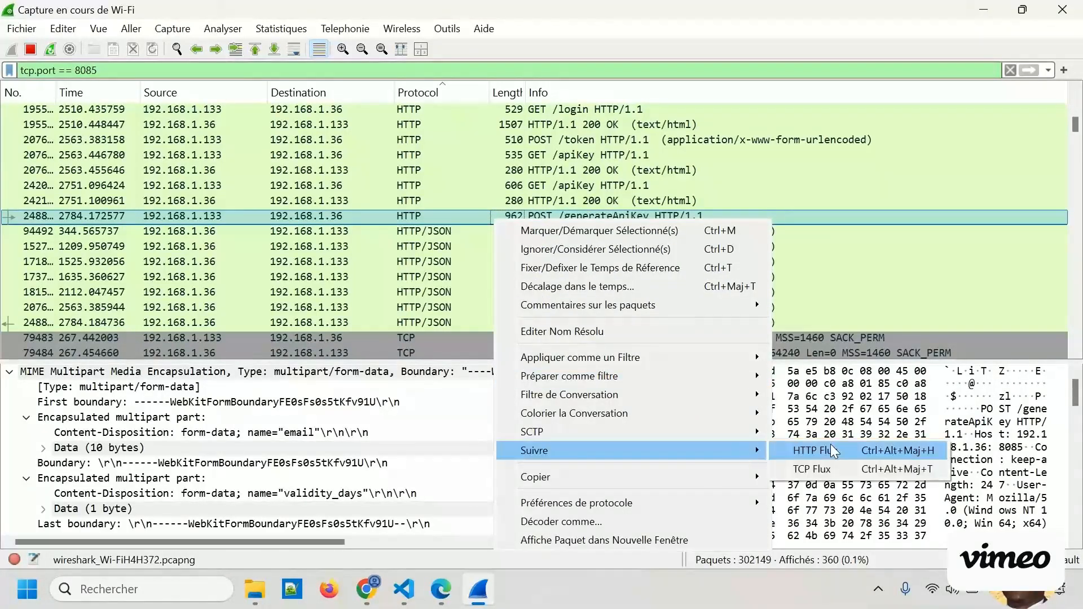
click(832, 469)
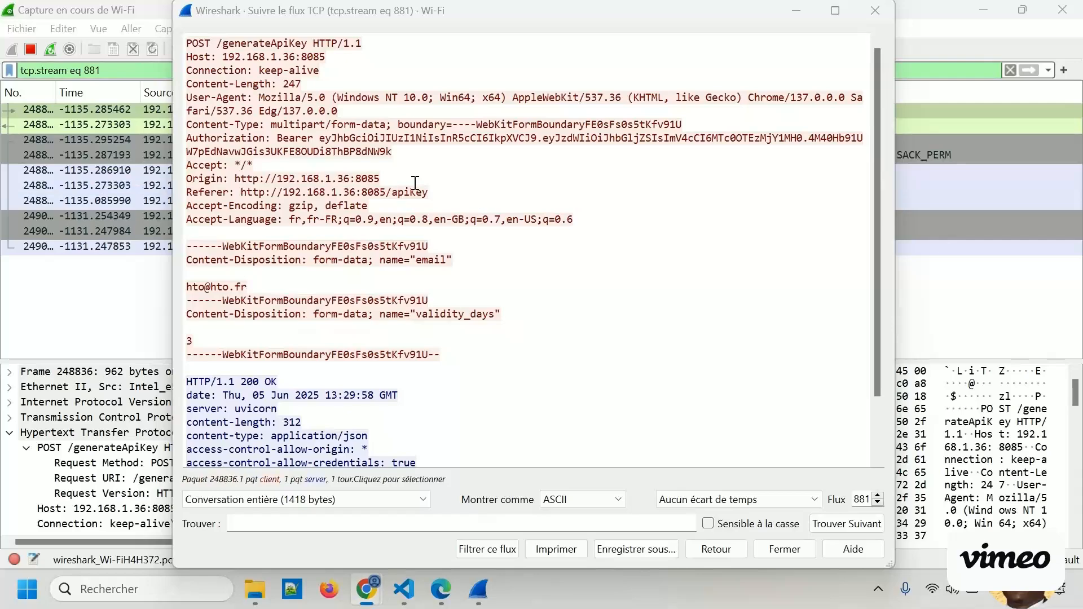
Examine the request and the HTTP/1.1 200 OK response in the followed stream, including the JSON body containing the API key.
click(432, 218)
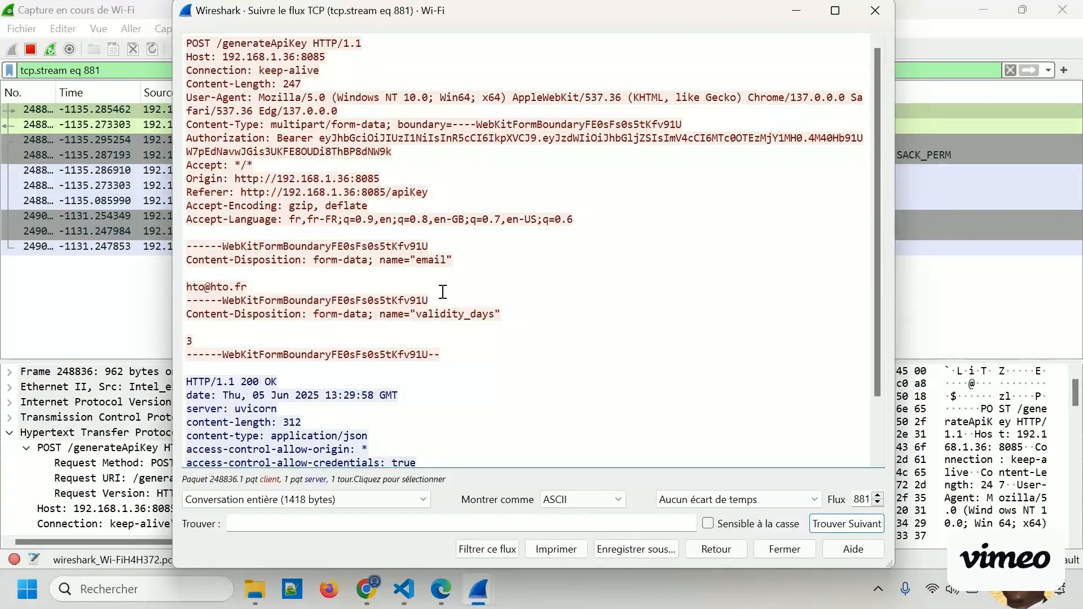
scroll(341, 342, down, 2)
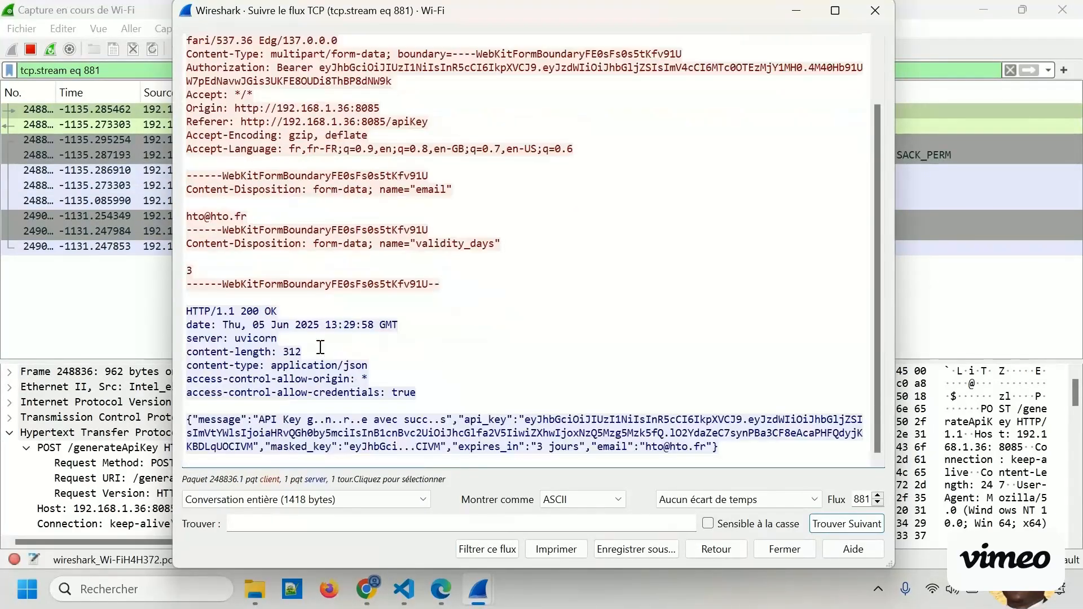
drag(194, 311, 258, 365)
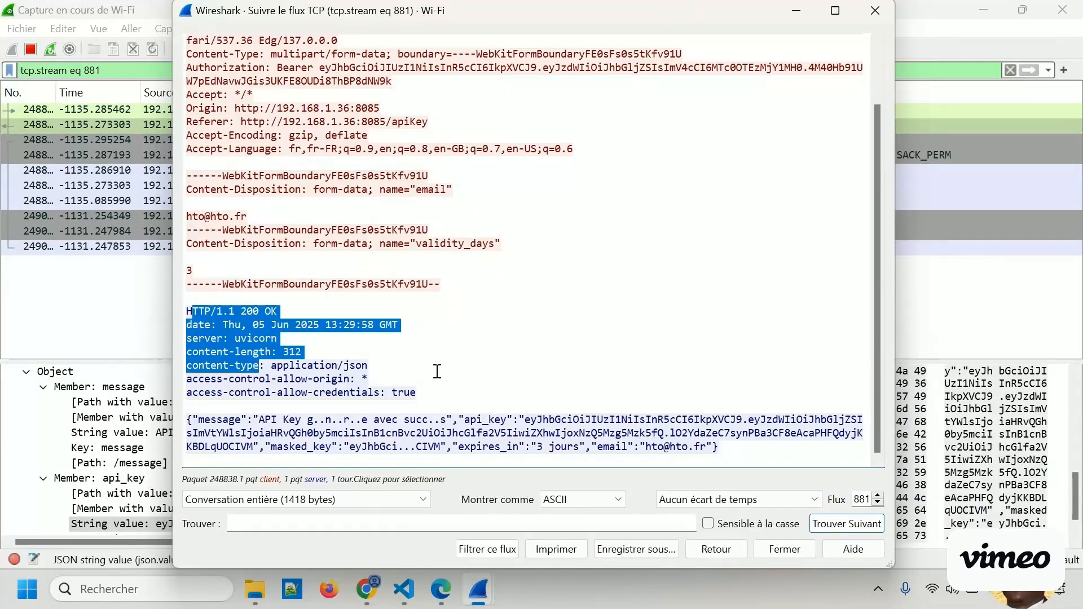
click(405, 402)
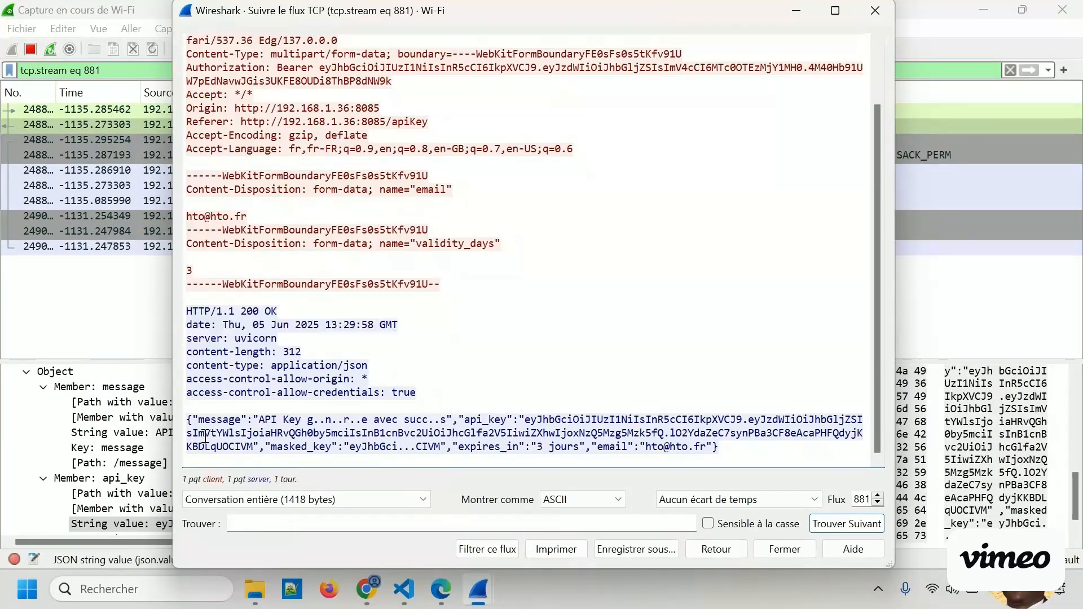
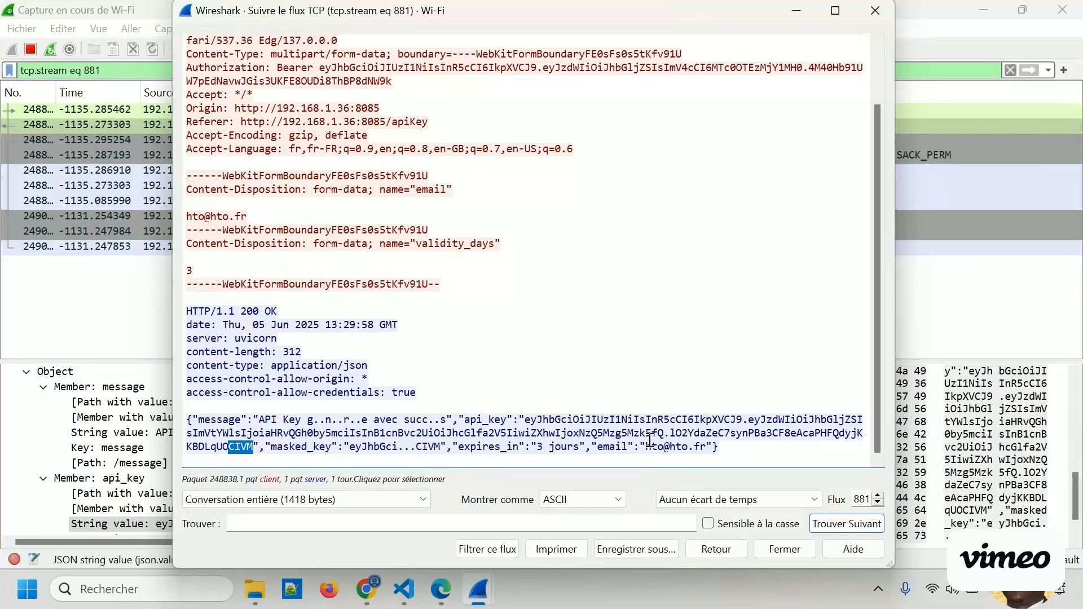
Highlight the email value at the end of the JSON response body in the followed TCP stream.
drag(646, 446, 710, 447)
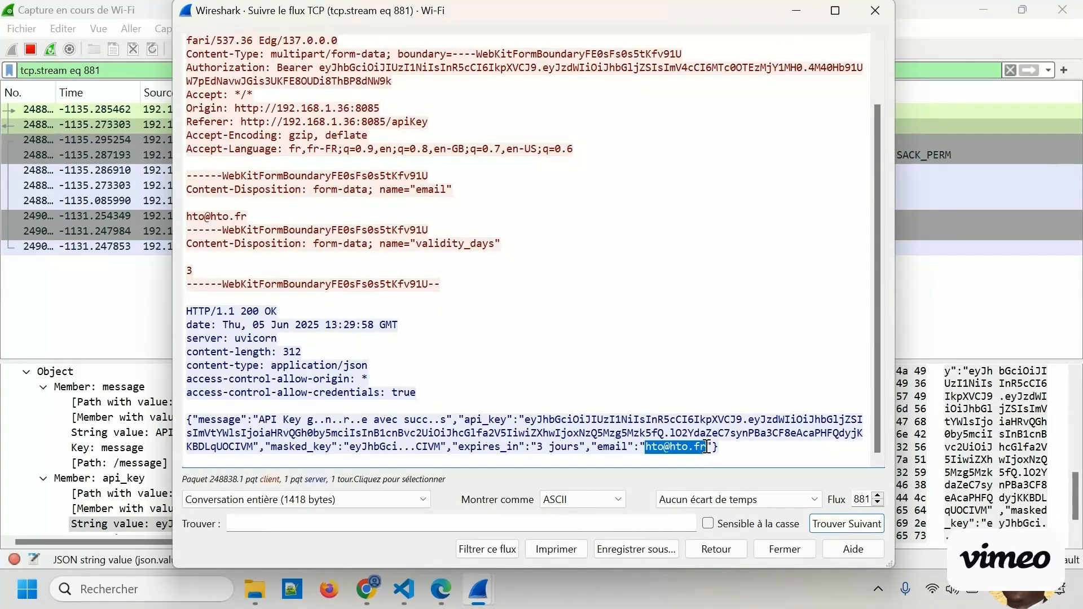